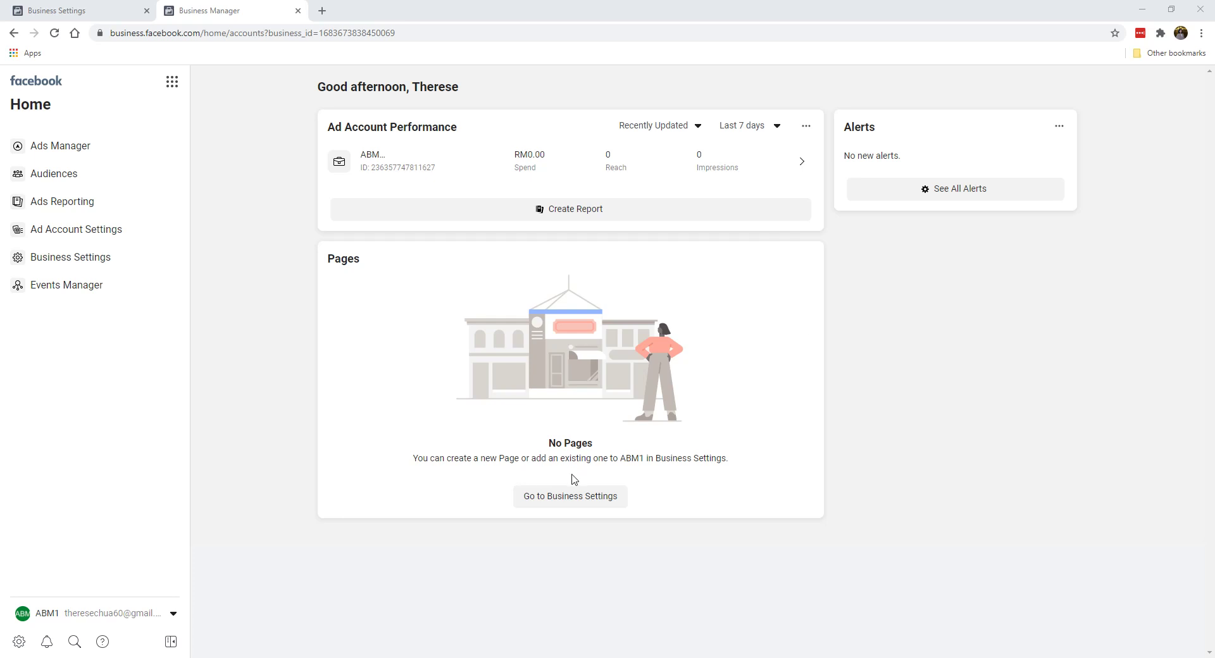
Go to the Business Settings Pages section from the Pages card on the Business Manager home
{"action": "left_click", "coordinate": [553, 502]}
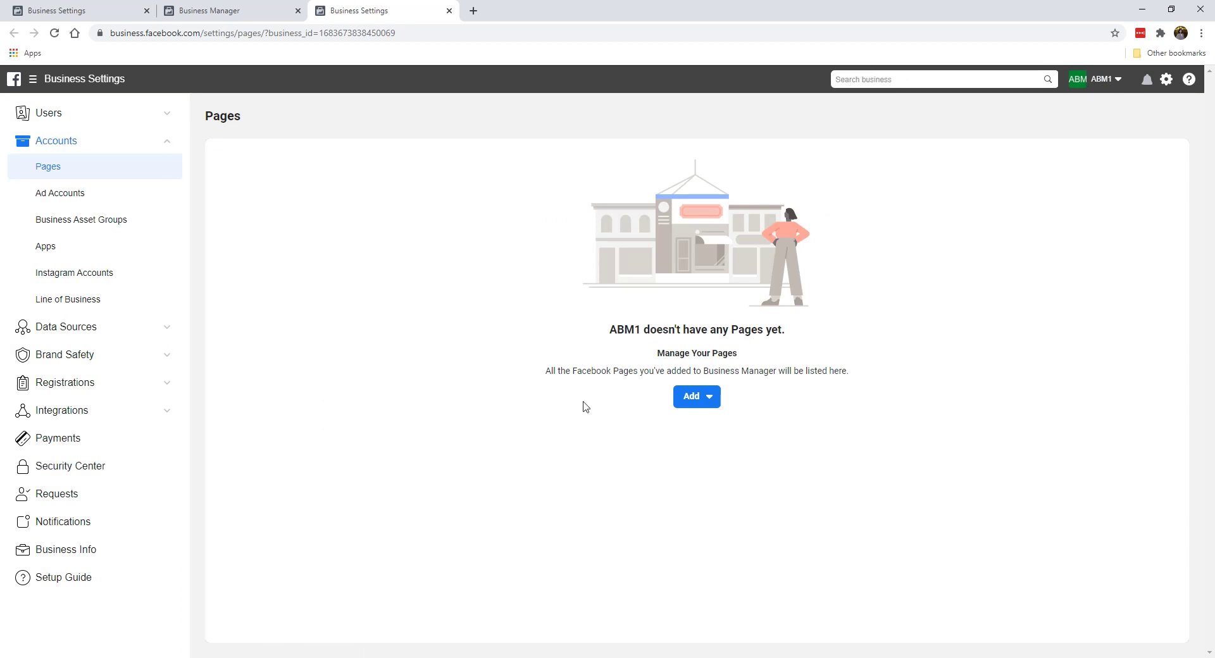
{"action": "left_click", "coordinate": [700, 397]}
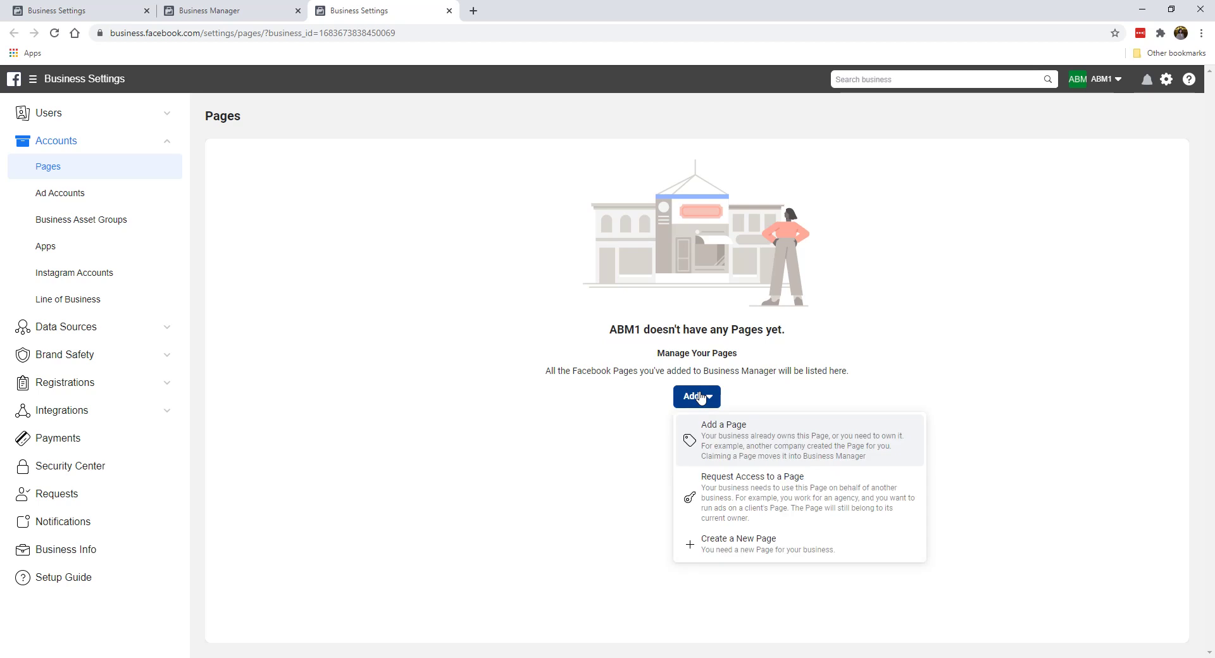
{"action": "left_click", "coordinate": [734, 449]}
{"action": "left_click", "coordinate": [550, 303]}
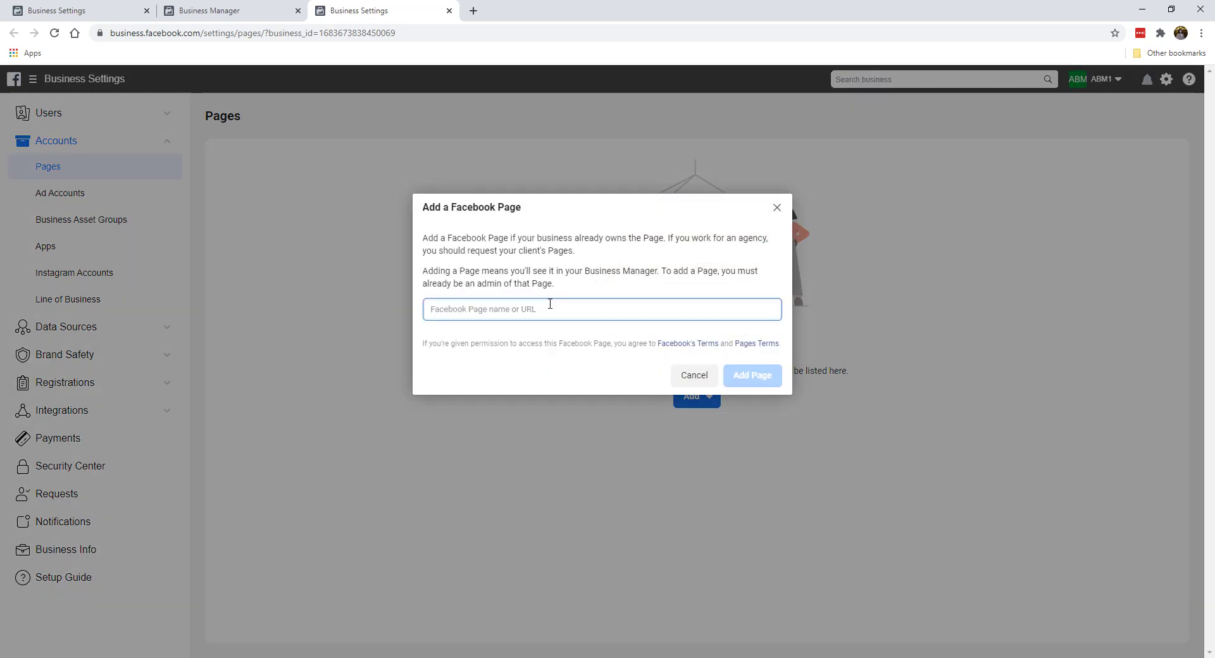
{"action": "type", "text": "bee e"}
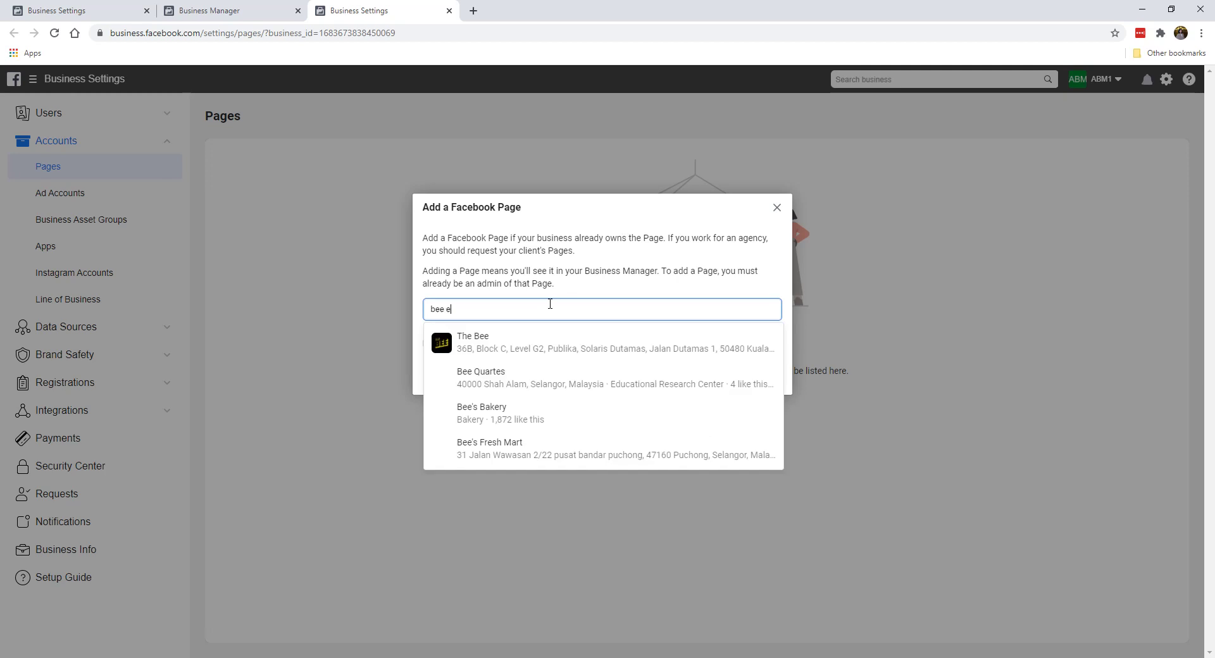
{"action": "type", "text": "m vee"}
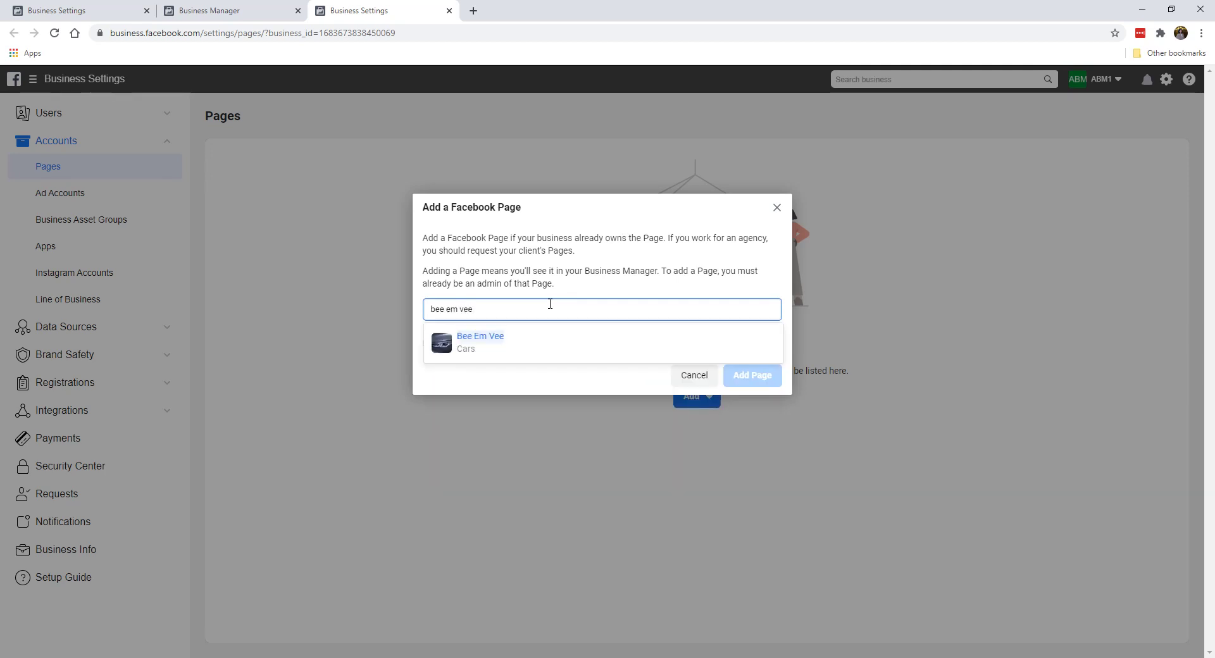
{"action": "left_click", "coordinate": [556, 348]}
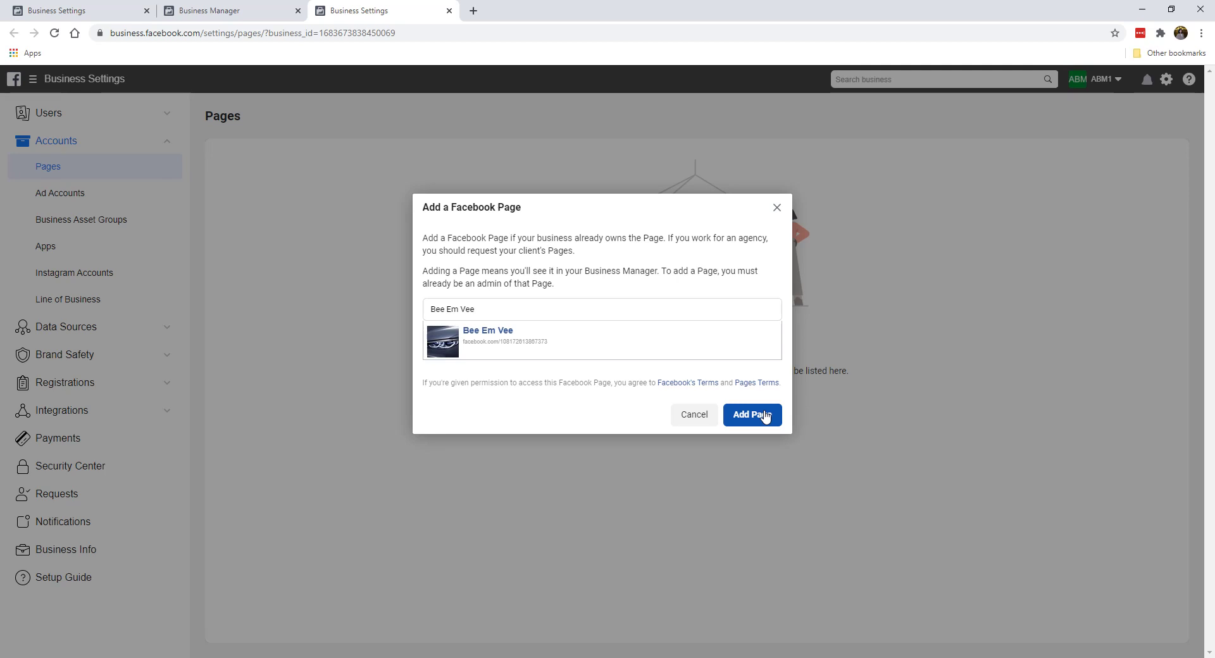
{"action": "left_click", "coordinate": [777, 208]}
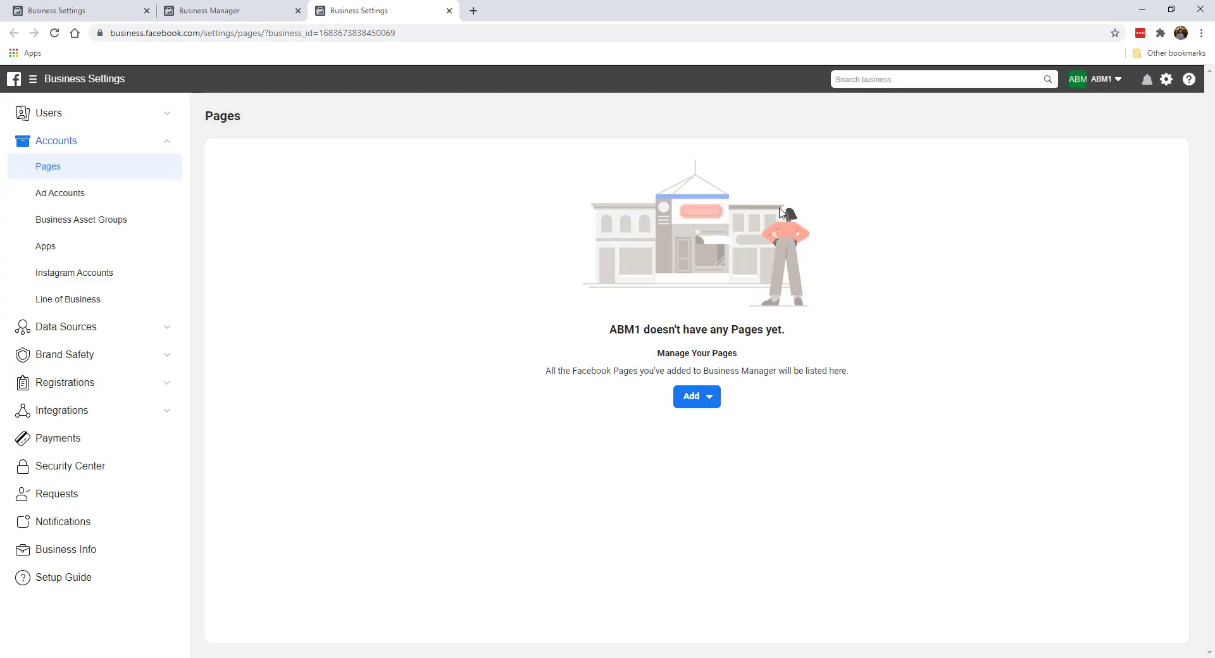
Start creating a new page, back out of Local Business or Place, and pick Brand or Product
{"action": "left_click", "coordinate": [696, 402]}
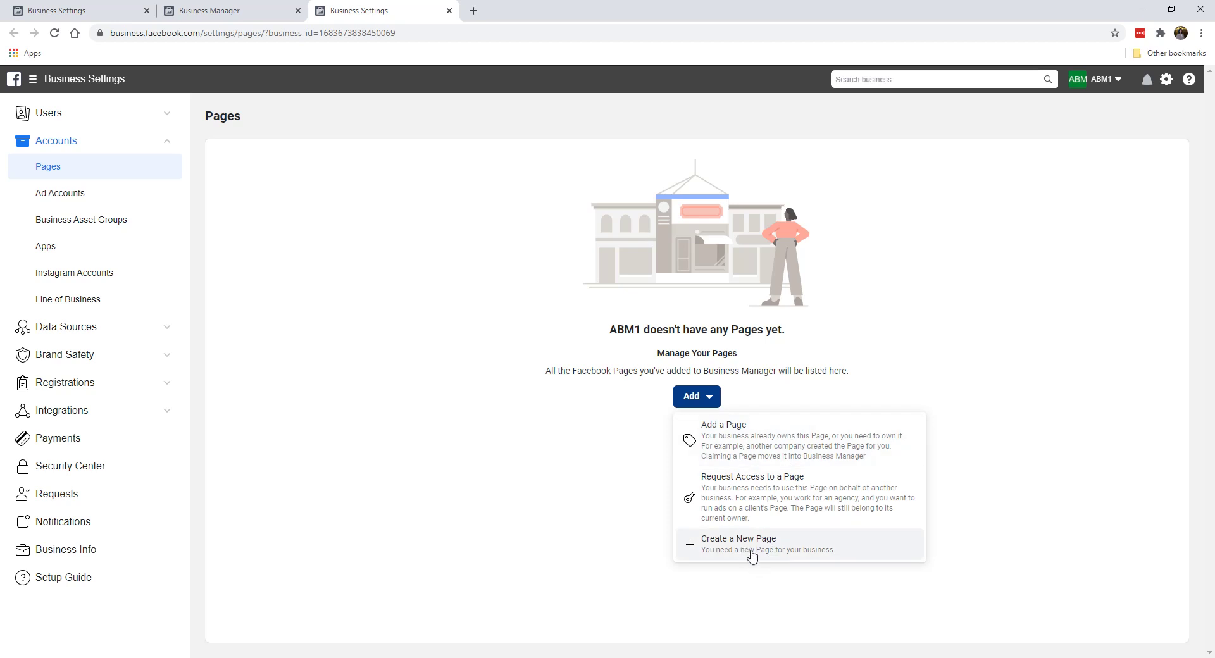
{"action": "left_click", "coordinate": [729, 549]}
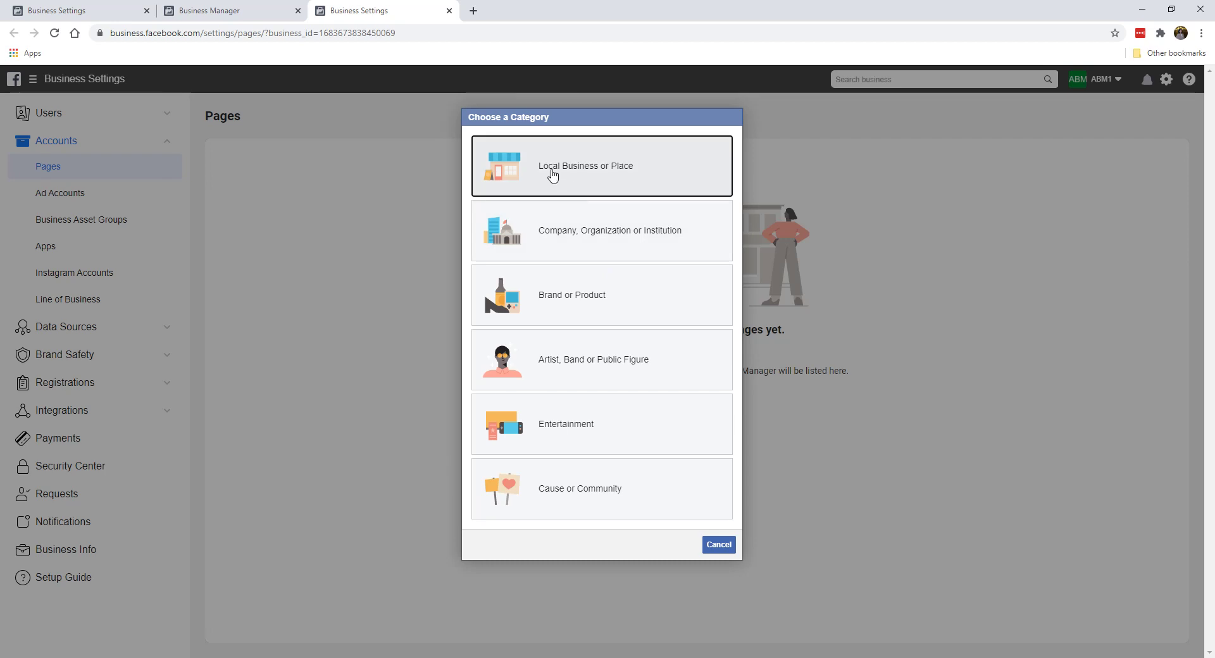
{"action": "left_click", "coordinate": [680, 239]}
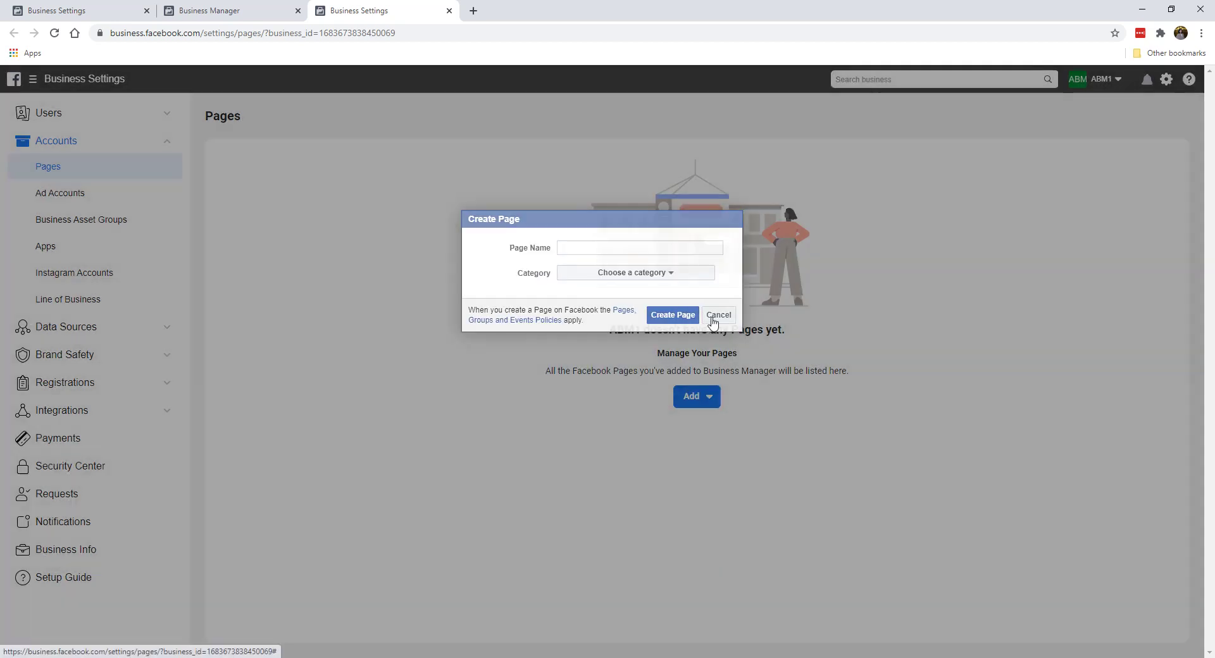
{"action": "left_click", "coordinate": [705, 318]}
{"action": "left_click", "coordinate": [694, 396]}
{"action": "left_click", "coordinate": [589, 316]}
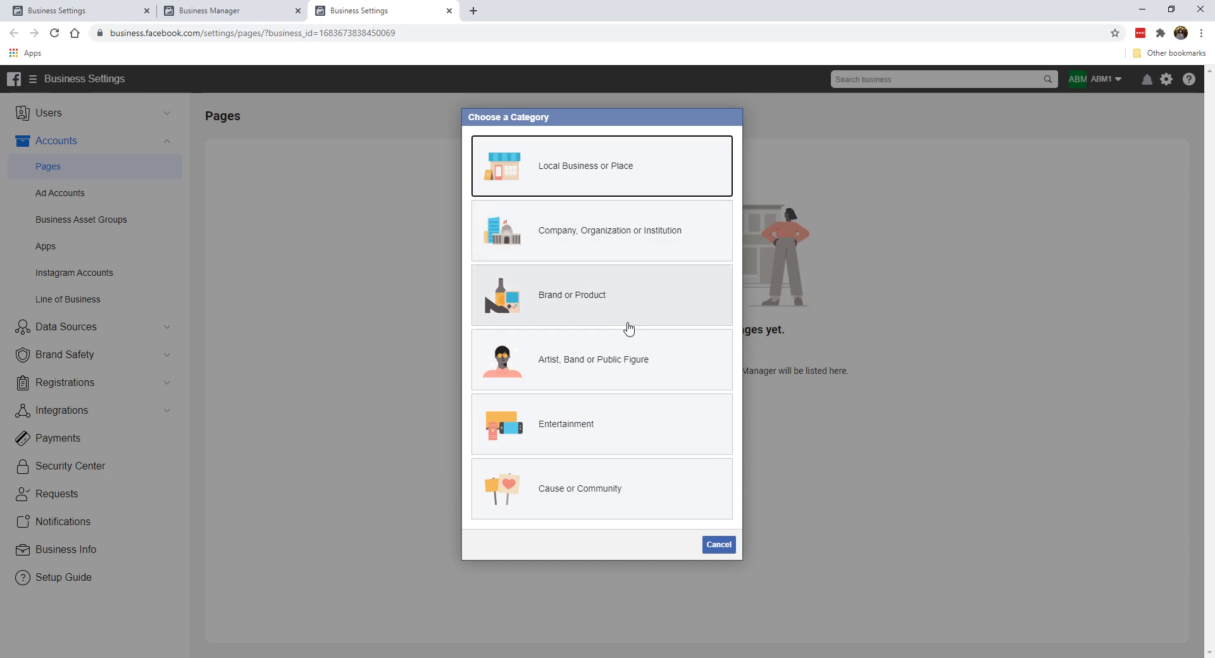
{"action": "left_click", "coordinate": [570, 279]}
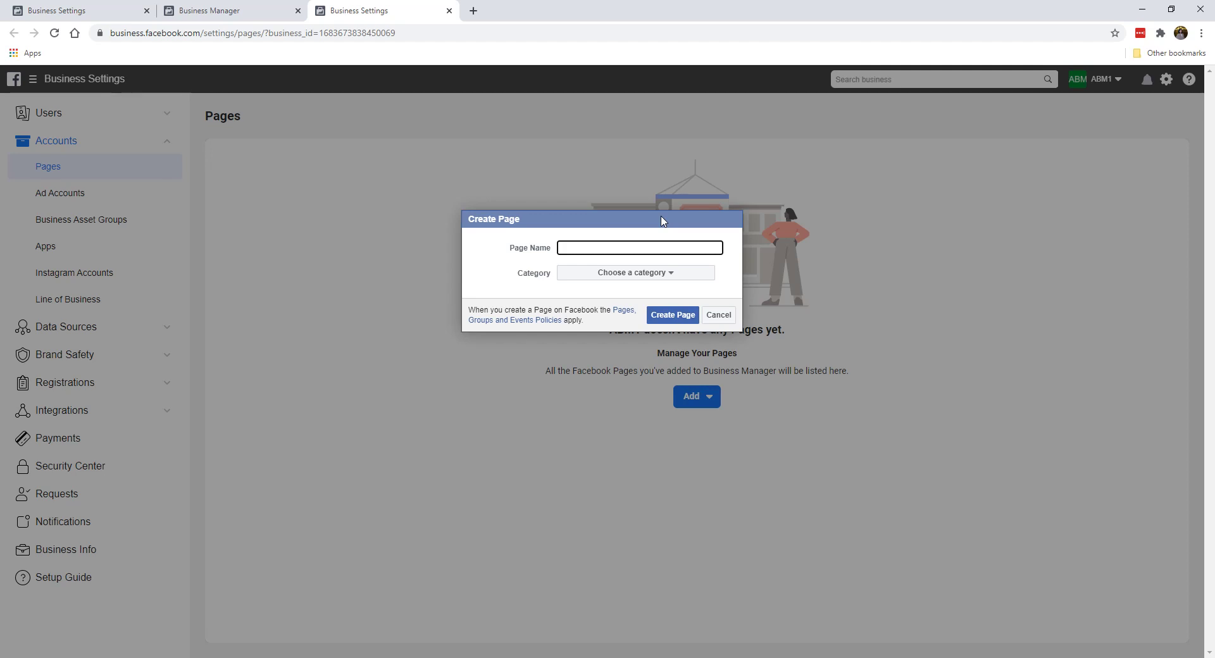
Name the new page 'BMW Motorworks', set its category to Cars, and create it
{"action": "type", "text": "BMW Motorworks"}
{"action": "left_click", "coordinate": [591, 281]}
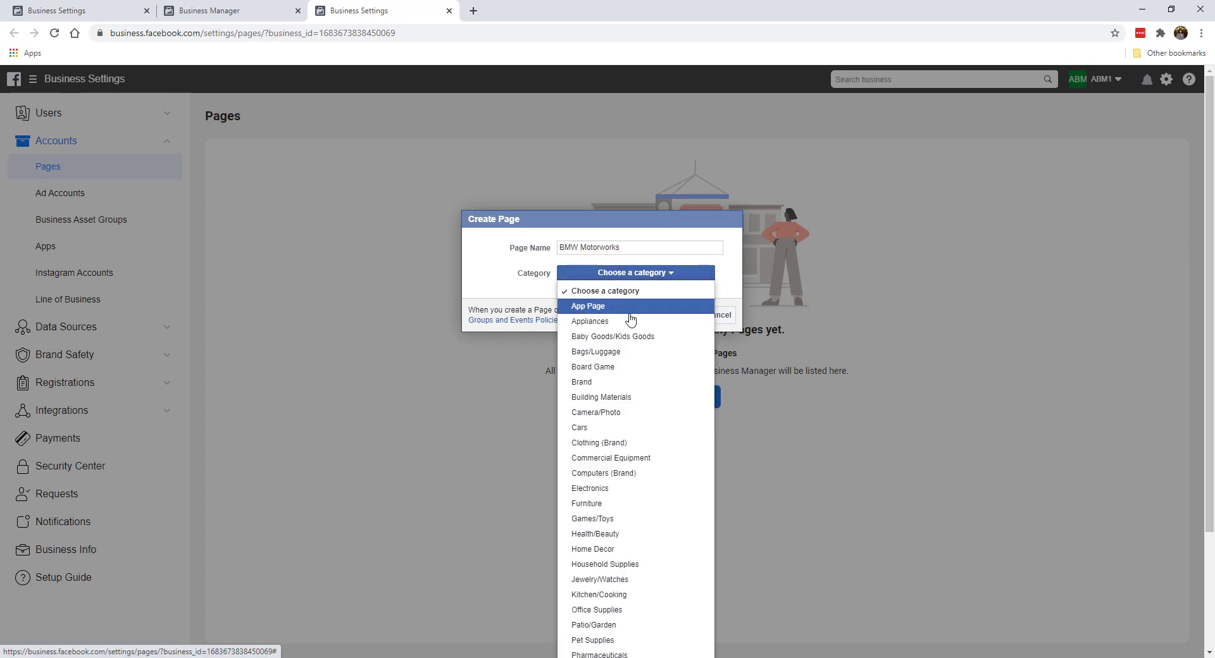
{"action": "scroll", "coordinate": [628, 411], "scroll_direction": "down", "scroll_amount": 1}
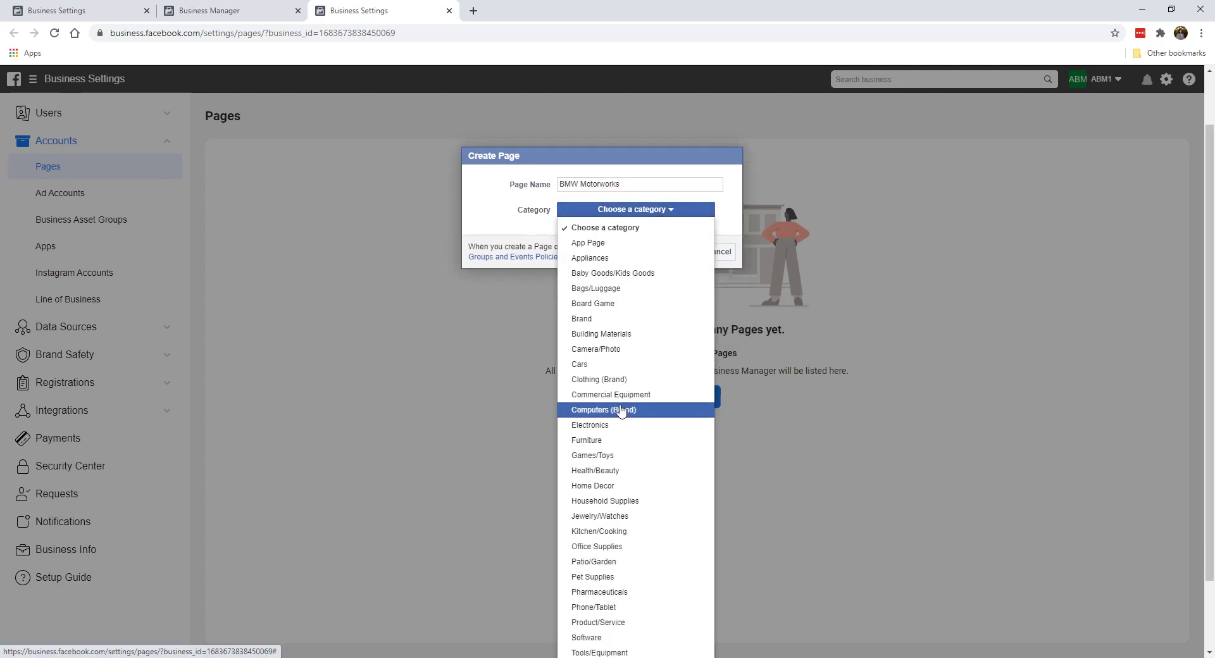
{"action": "scroll", "coordinate": [623, 272], "scroll_direction": "down", "scroll_amount": 1}
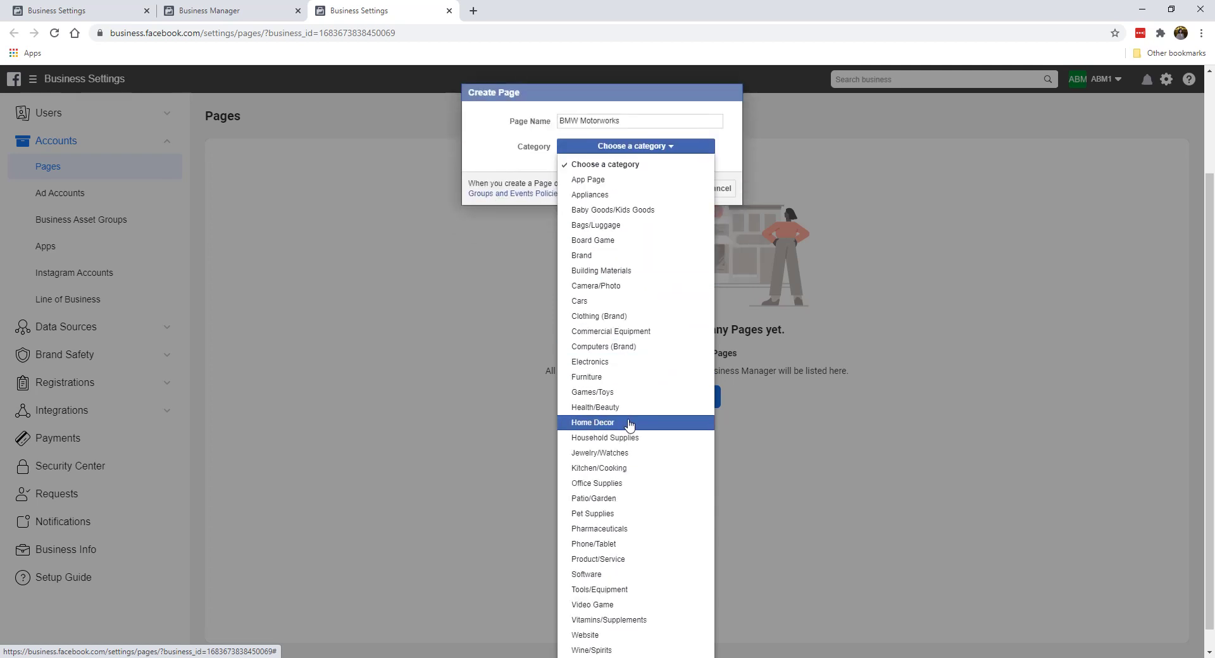
{"action": "scroll", "coordinate": [629, 424], "scroll_direction": "down", "scroll_amount": 1}
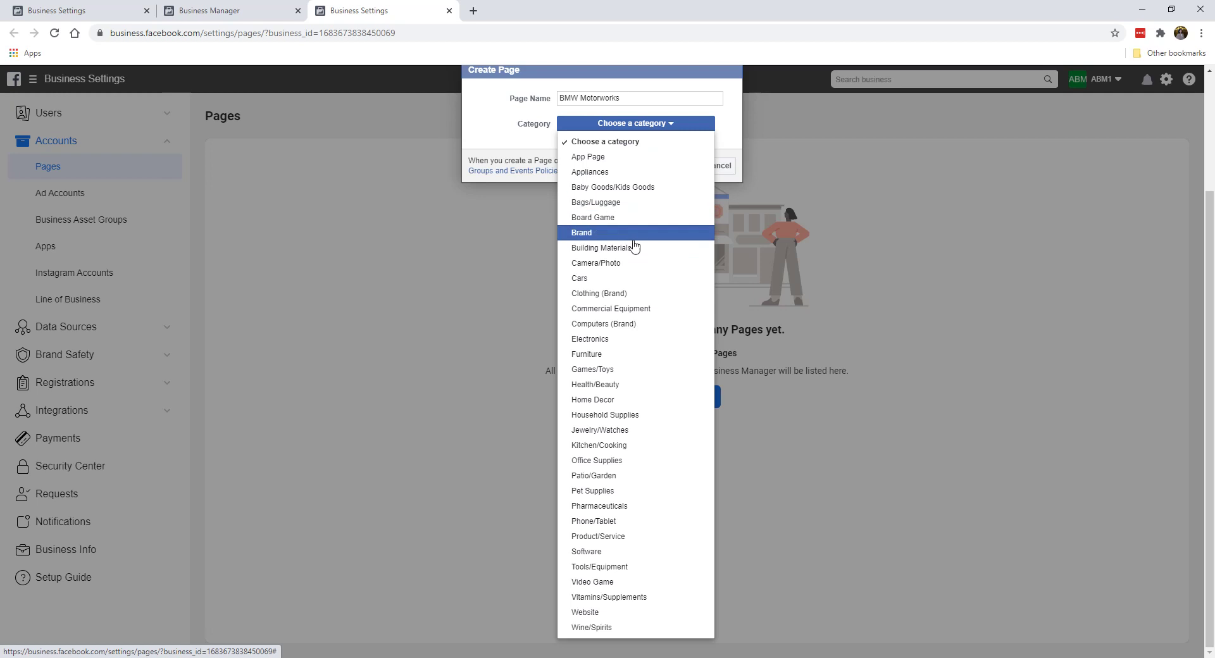
{"action": "left_click", "coordinate": [636, 278]}
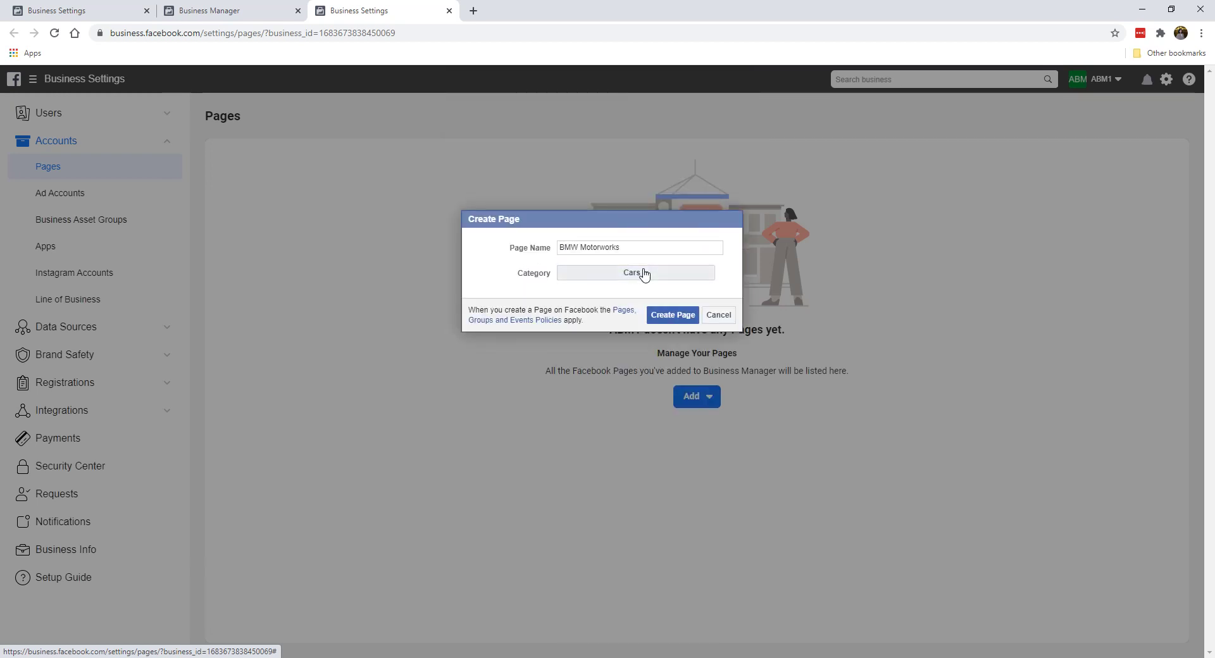
{"action": "left_click", "coordinate": [669, 322]}
Confirm creating BMW Motorworks and view the new page from the Pages list
{"action": "left_click", "coordinate": [669, 322]}
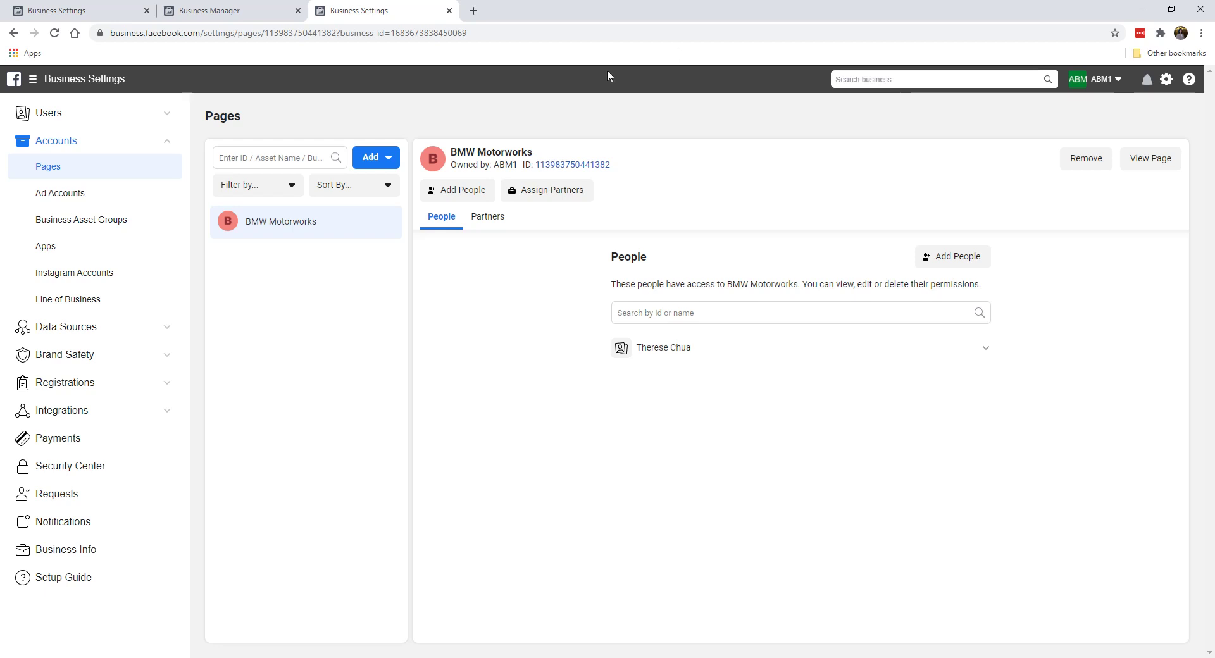
{"action": "left_click", "coordinate": [1145, 163]}
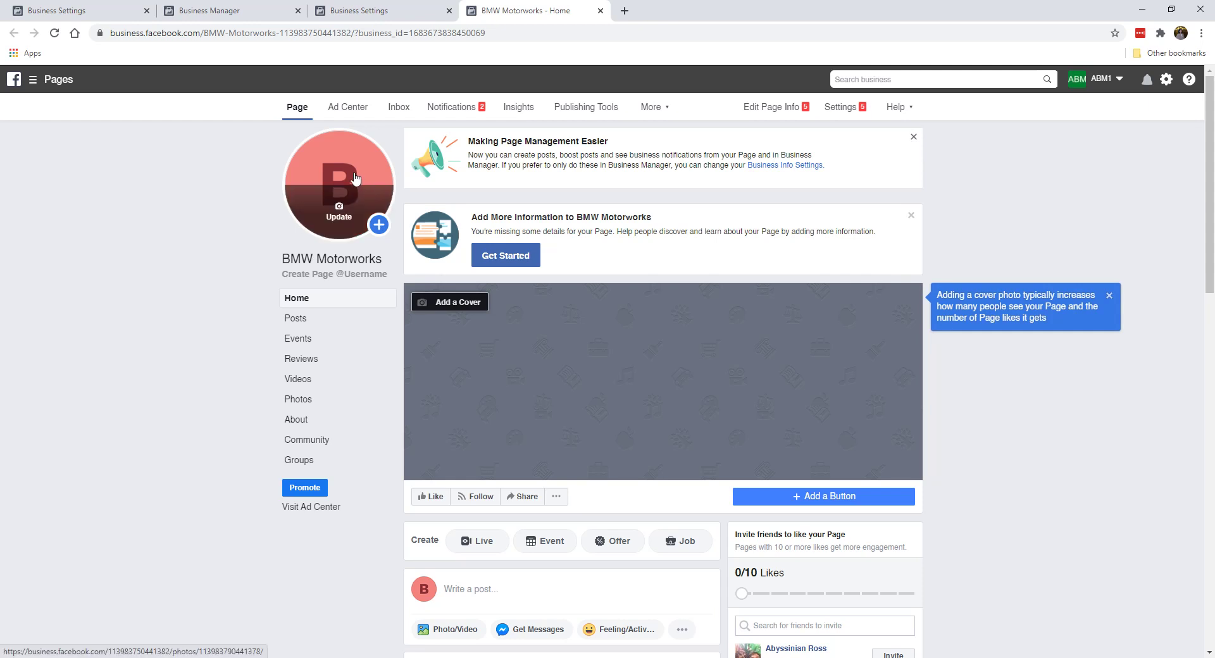
Dismiss the page management card, the add-information card and the cover-photo tip
{"action": "left_click", "coordinate": [913, 137]}
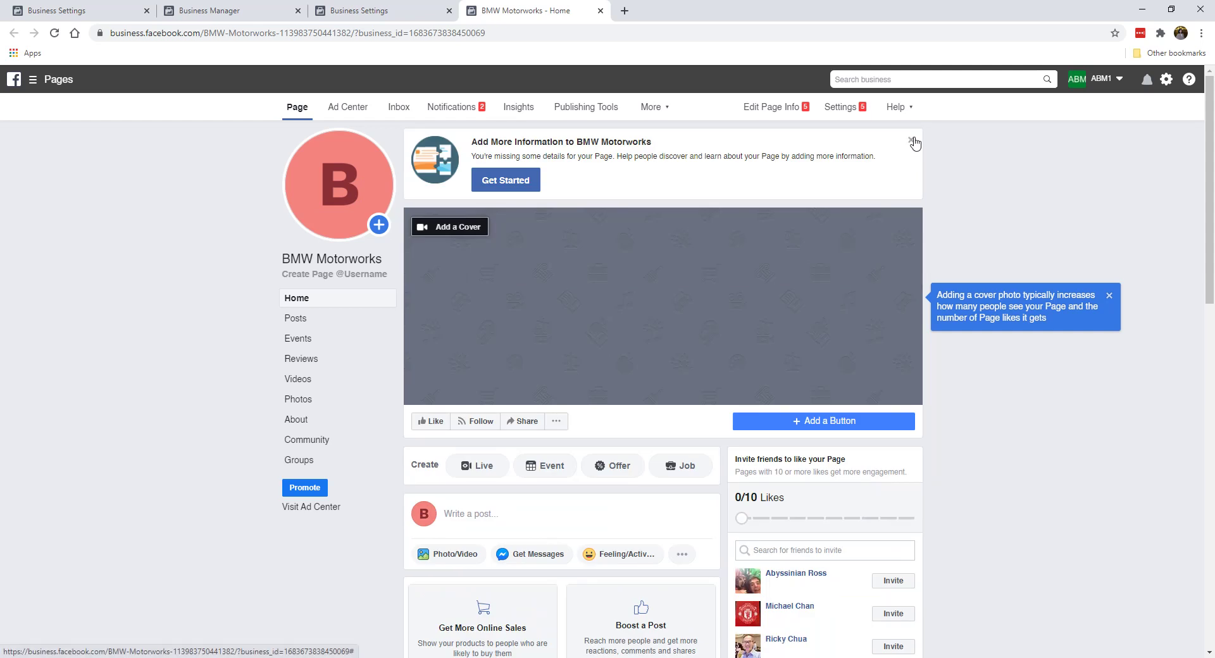
{"action": "left_click", "coordinate": [910, 138]}
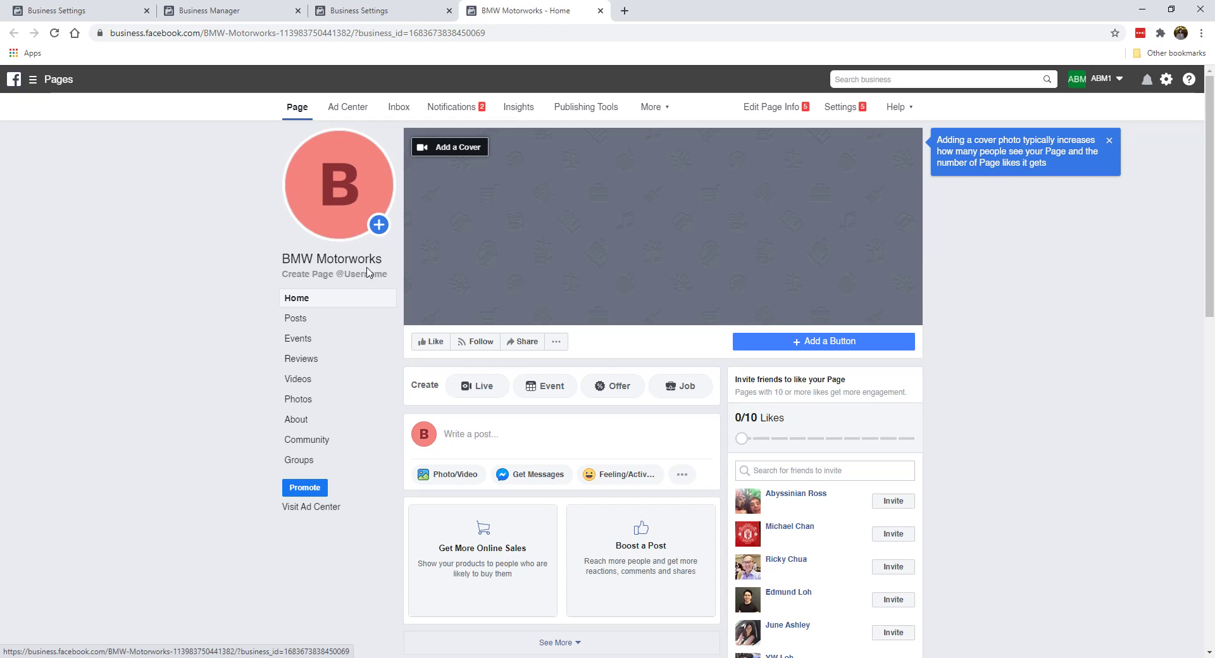
{"action": "scroll", "coordinate": [707, 283], "scroll_direction": "down", "scroll_amount": 5}
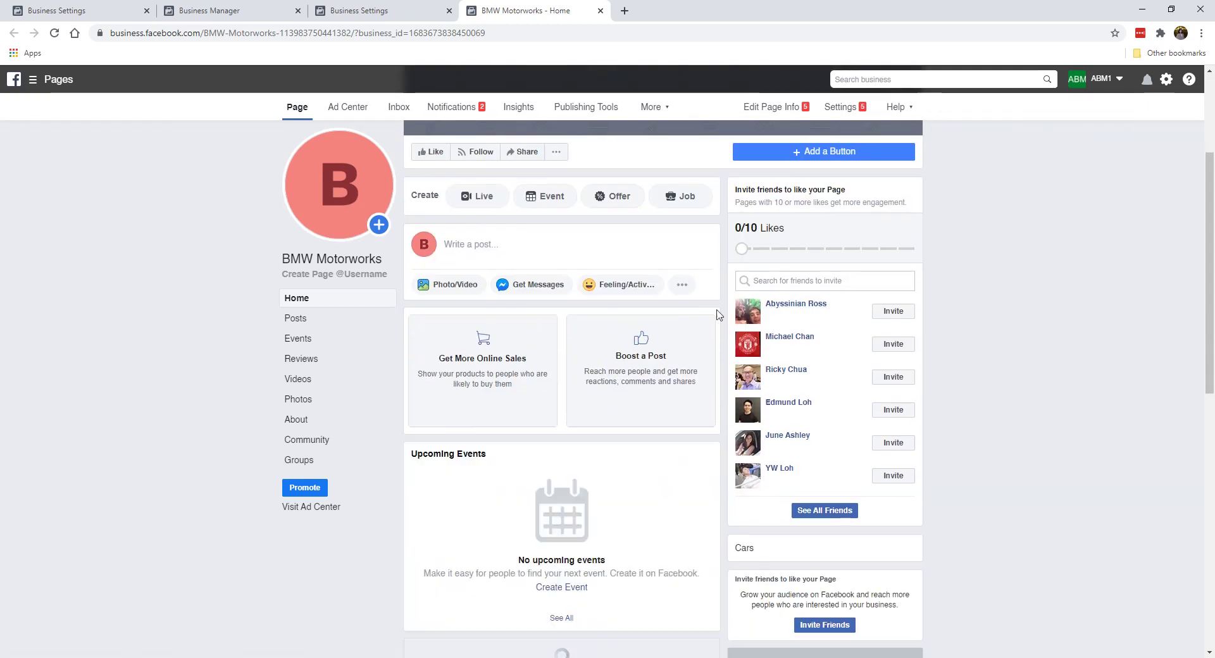
{"action": "scroll", "coordinate": [633, 352], "scroll_direction": "up", "scroll_amount": 5}
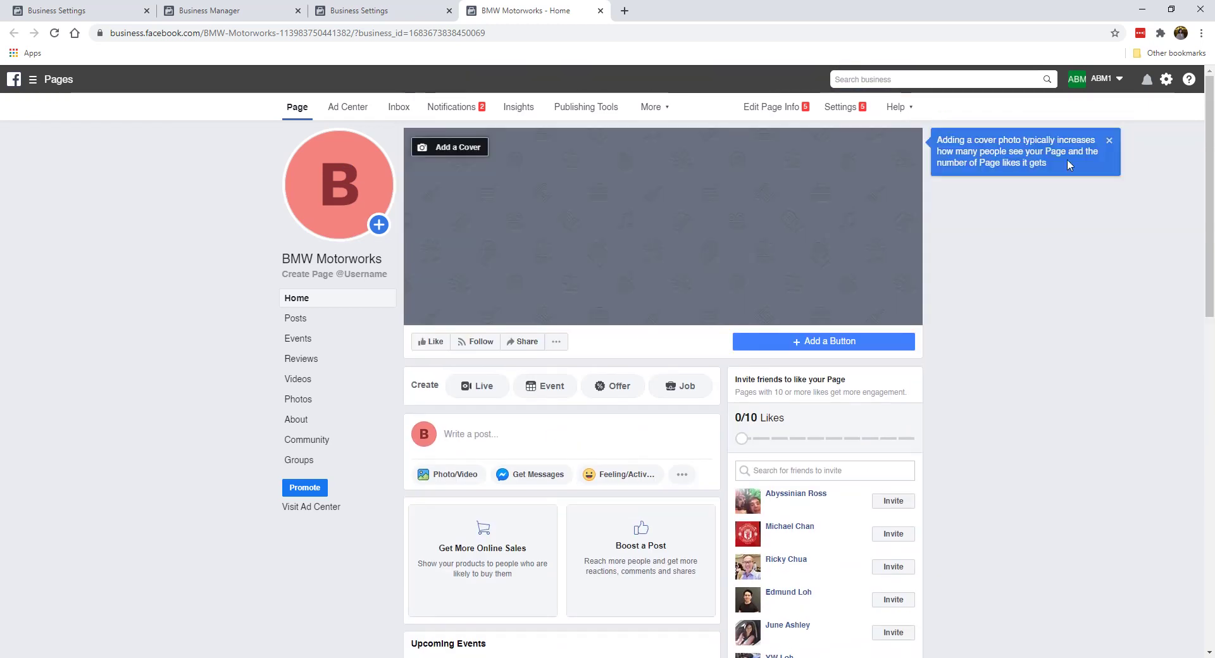
{"action": "left_click", "coordinate": [1107, 143]}
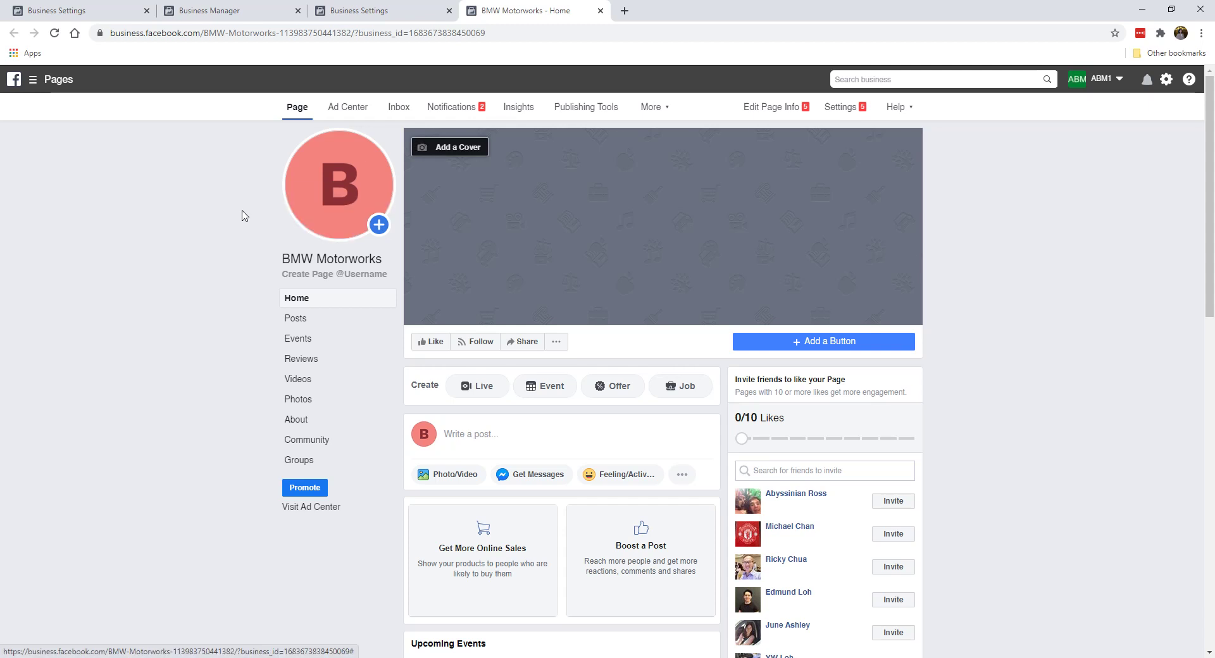
Check the profile picture update options without changing anything, then start a new browser tab
{"action": "mouse_move", "coordinate": [338, 211]}
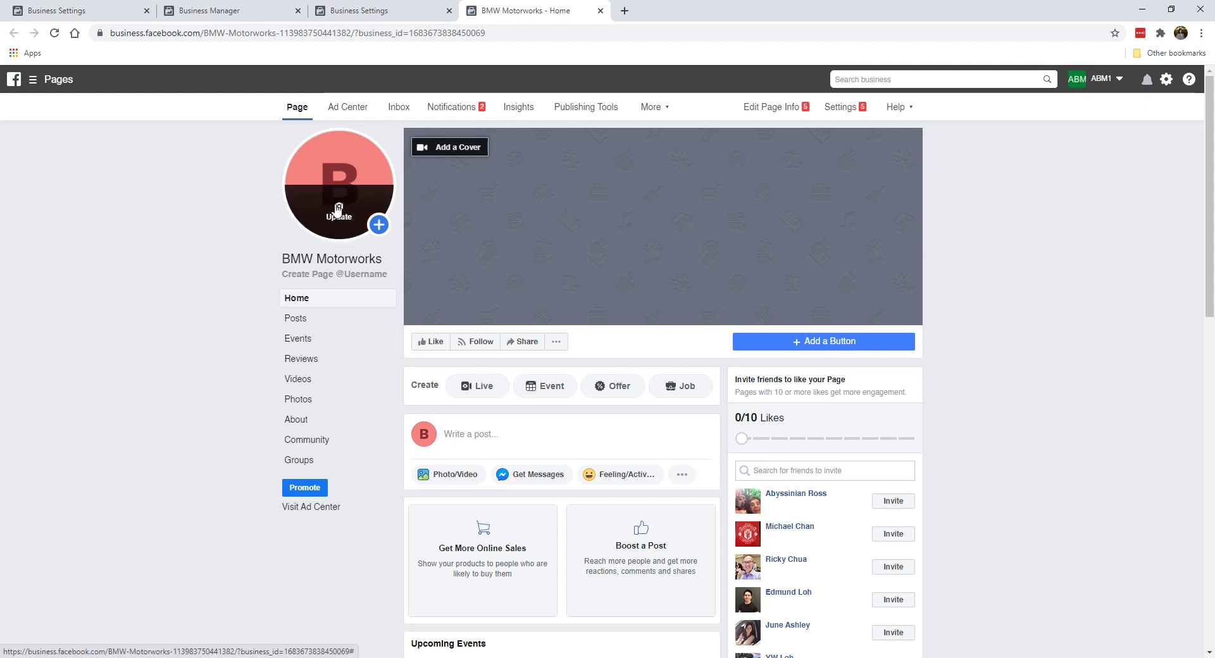
{"action": "left_click", "coordinate": [339, 213]}
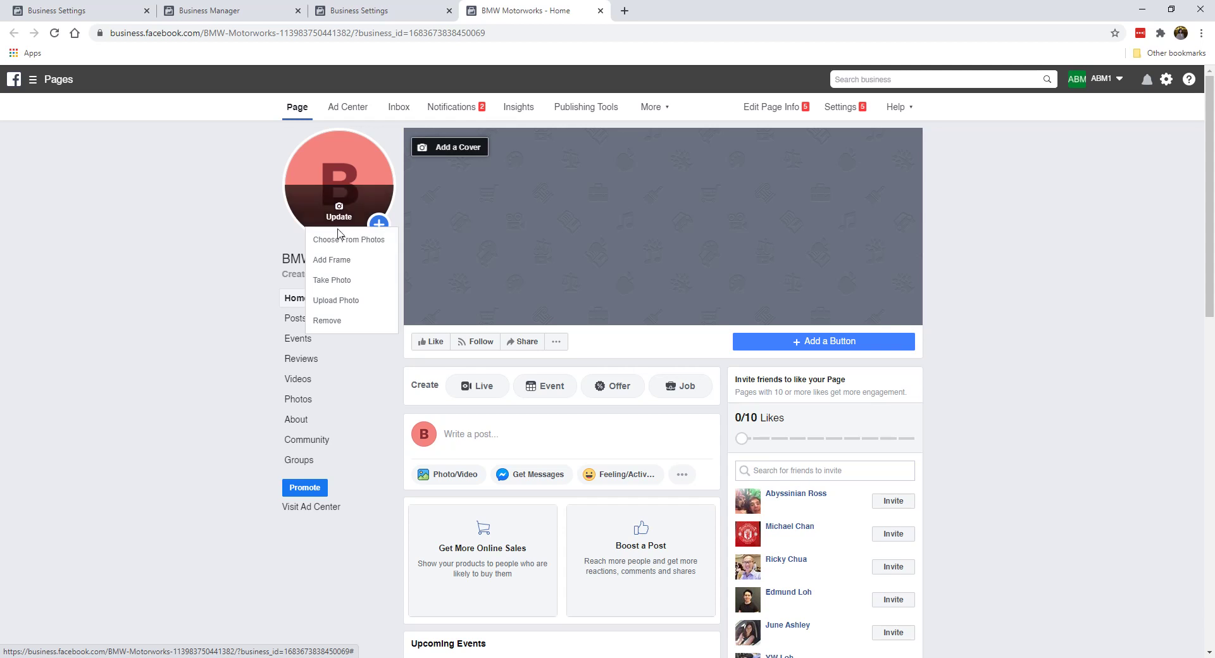
{"action": "left_click", "coordinate": [263, 209]}
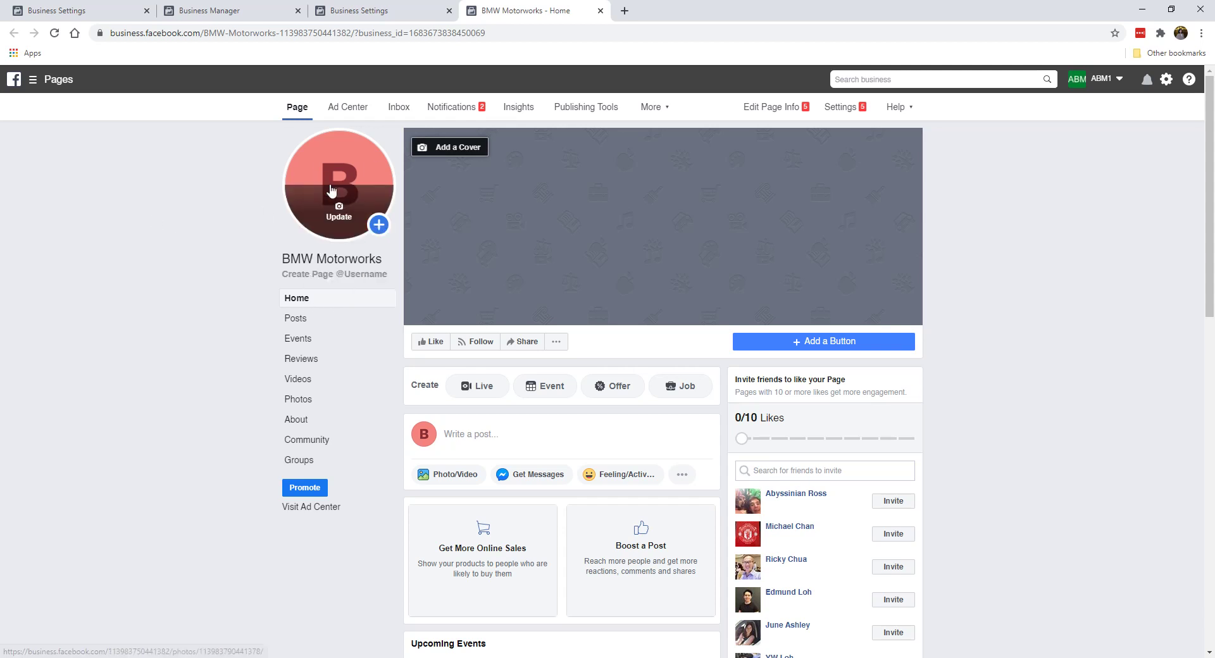
{"action": "left_click", "coordinate": [625, 11]}
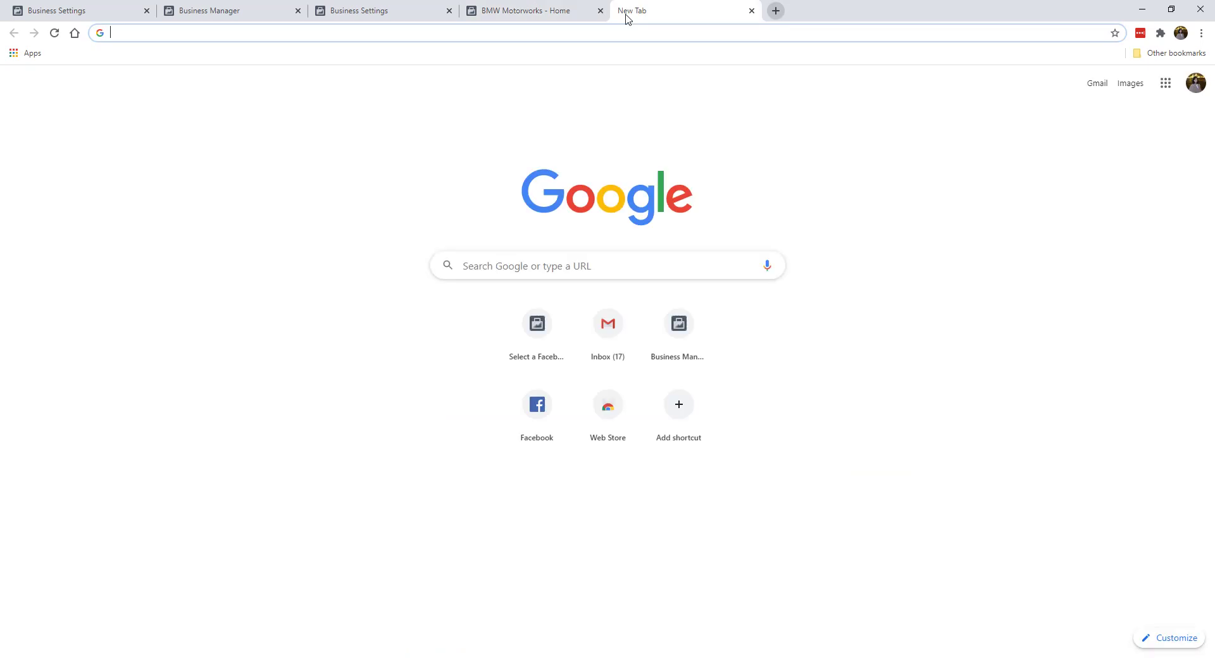
Search Google Images for bmw and save the blue G28 BMW 3 Series Li photo to the Desktop
{"action": "type", "text": "bmw"}
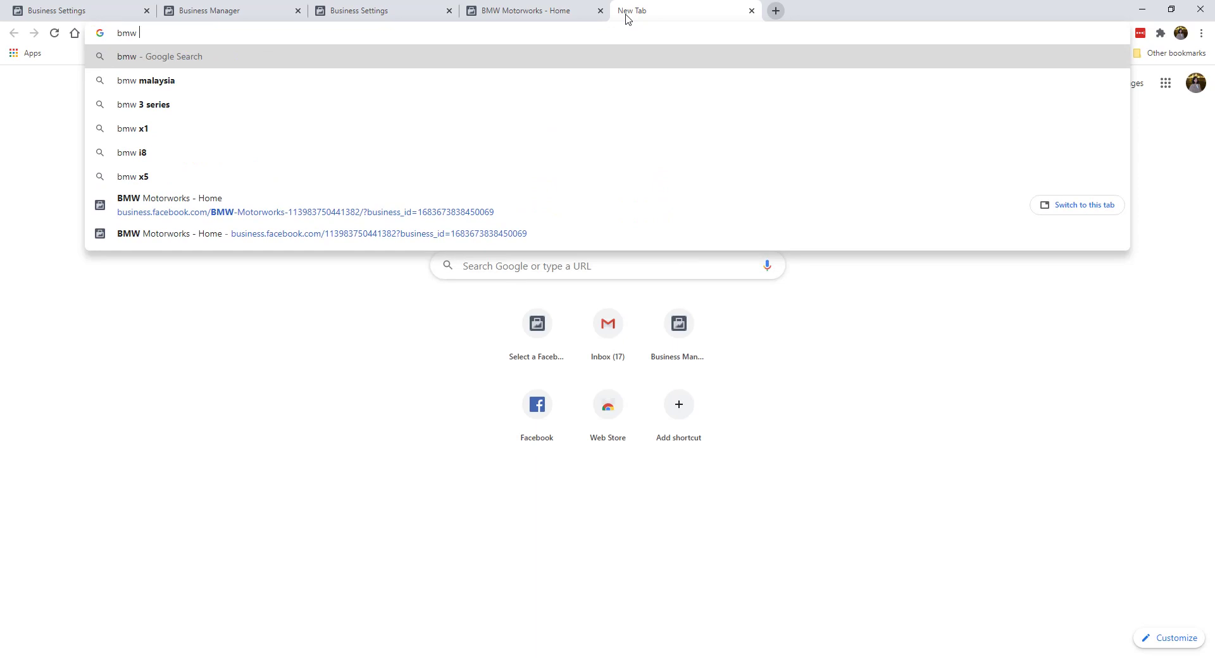
{"action": "key", "text": "Return"}
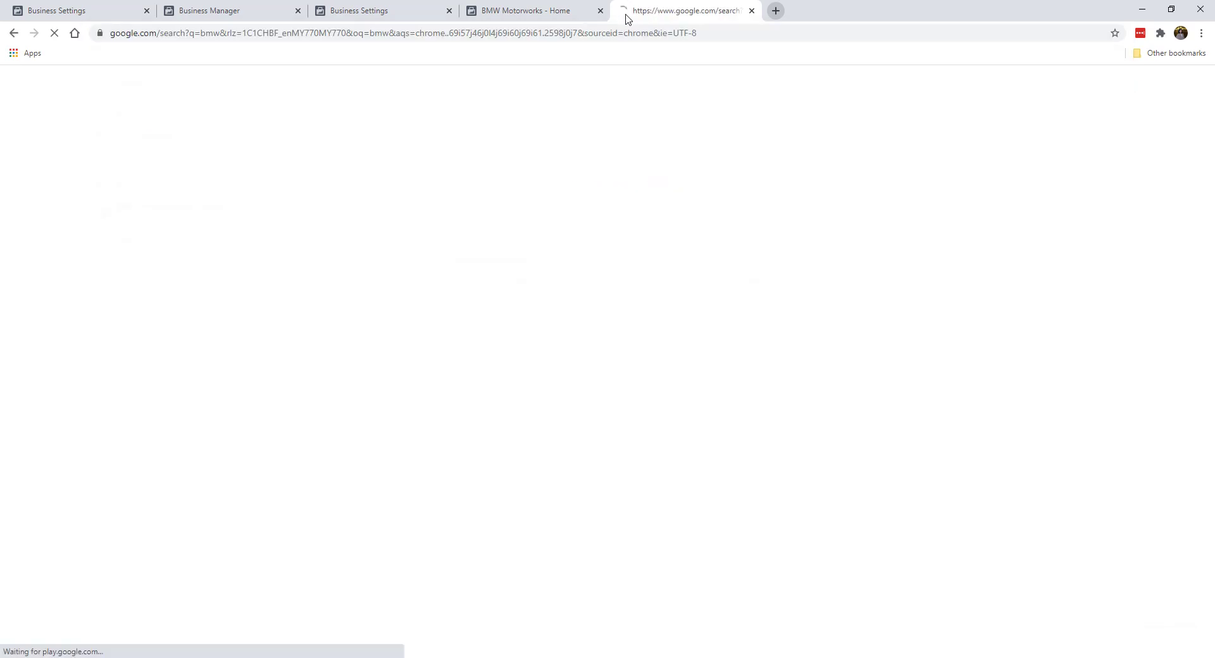
{"action": "left_click", "coordinate": [179, 128]}
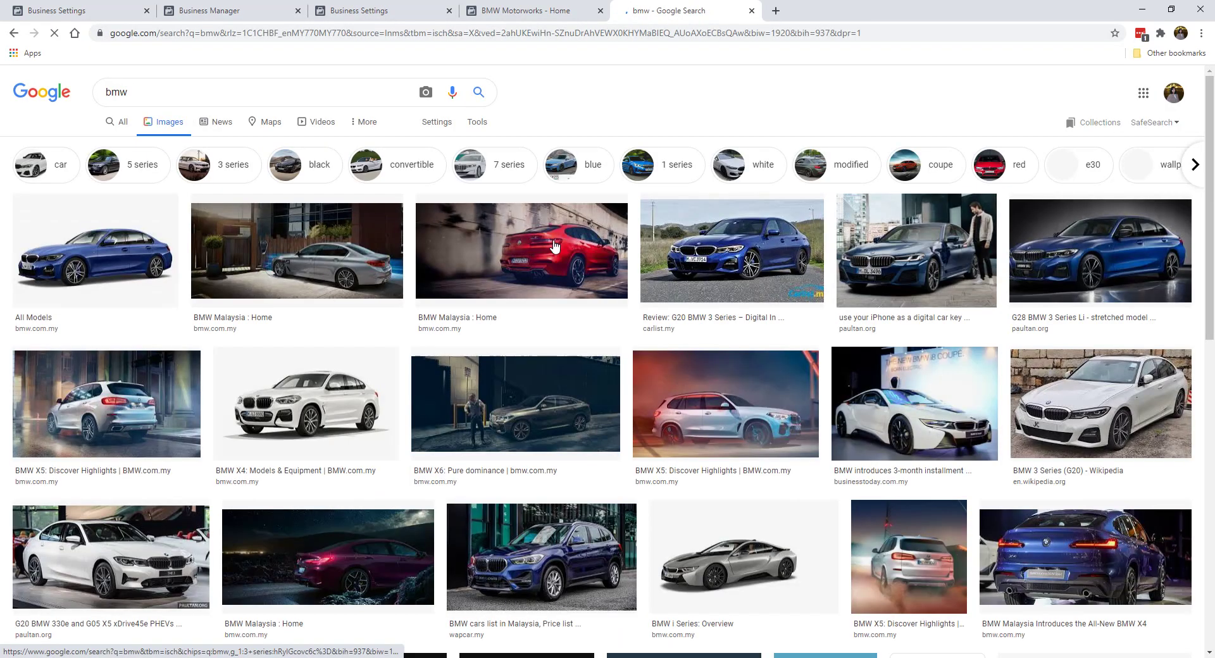
{"action": "left_click", "coordinate": [769, 269]}
{"action": "left_click", "coordinate": [623, 279]}
{"action": "right_click", "coordinate": [928, 214]}
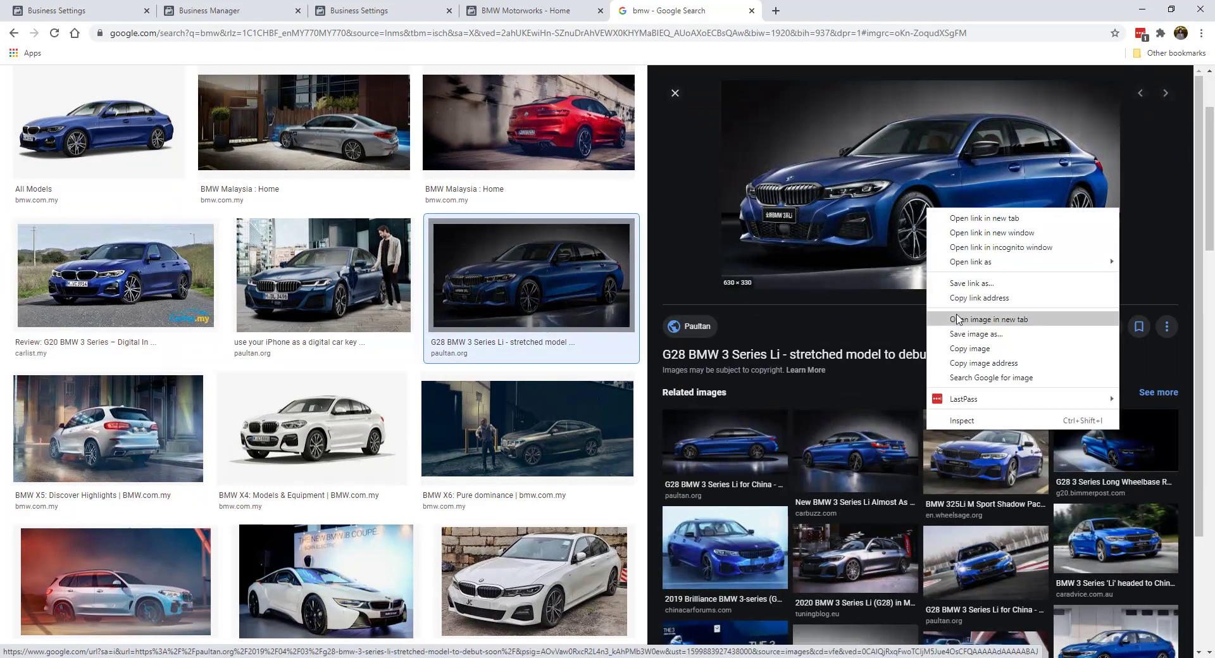
{"action": "left_click", "coordinate": [949, 331]}
{"action": "left_click", "coordinate": [432, 350]}
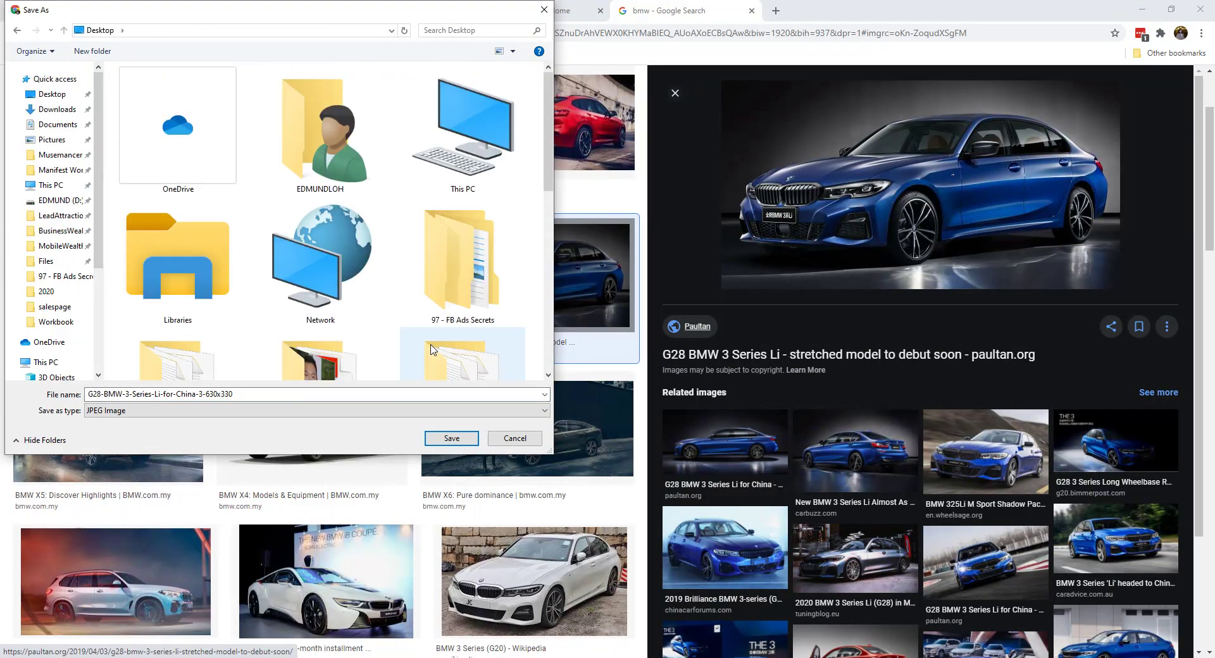
{"action": "left_click", "coordinate": [451, 438]}
{"action": "left_click", "coordinate": [531, 11]}
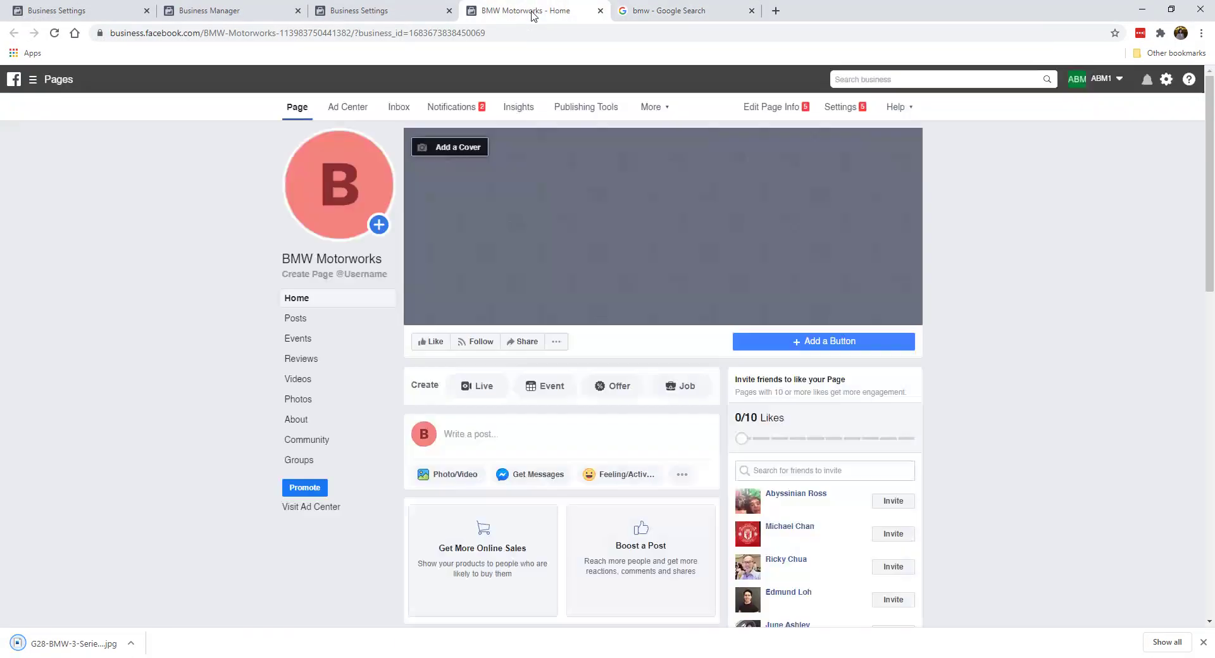
Upload the saved blue BMW photo as the profile picture, reposition and zoom the crop, and save
{"action": "left_click", "coordinate": [339, 207]}
{"action": "left_click", "coordinate": [346, 304]}
{"action": "double_click", "coordinate": [305, 329]}
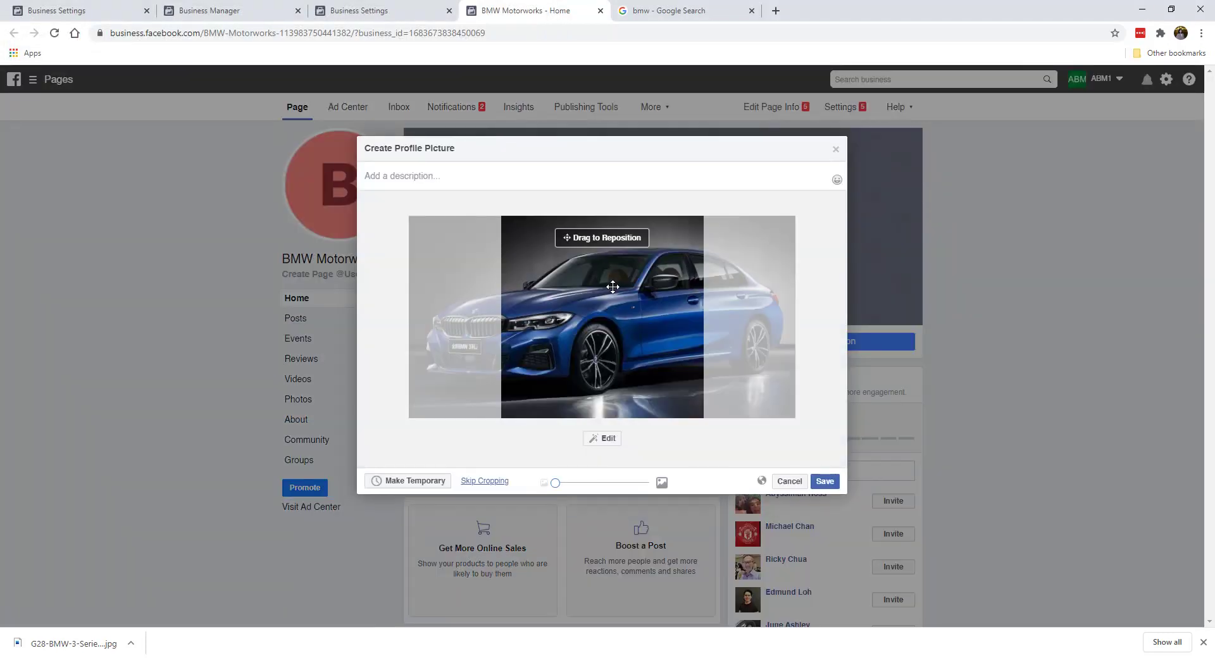
{"action": "left_click_drag", "start_coordinate": [612, 287], "coordinate": [702, 346]}
{"action": "mouse_move", "coordinate": [555, 482]}
{"action": "left_mouse_down"}
{"action": "mouse_move", "coordinate": [630, 482]}
{"action": "mouse_move", "coordinate": [556, 482]}
{"action": "left_mouse_up"}
{"action": "left_click_drag", "start_coordinate": [627, 362], "coordinate": [649, 375]}
{"action": "left_click", "coordinate": [826, 484]}
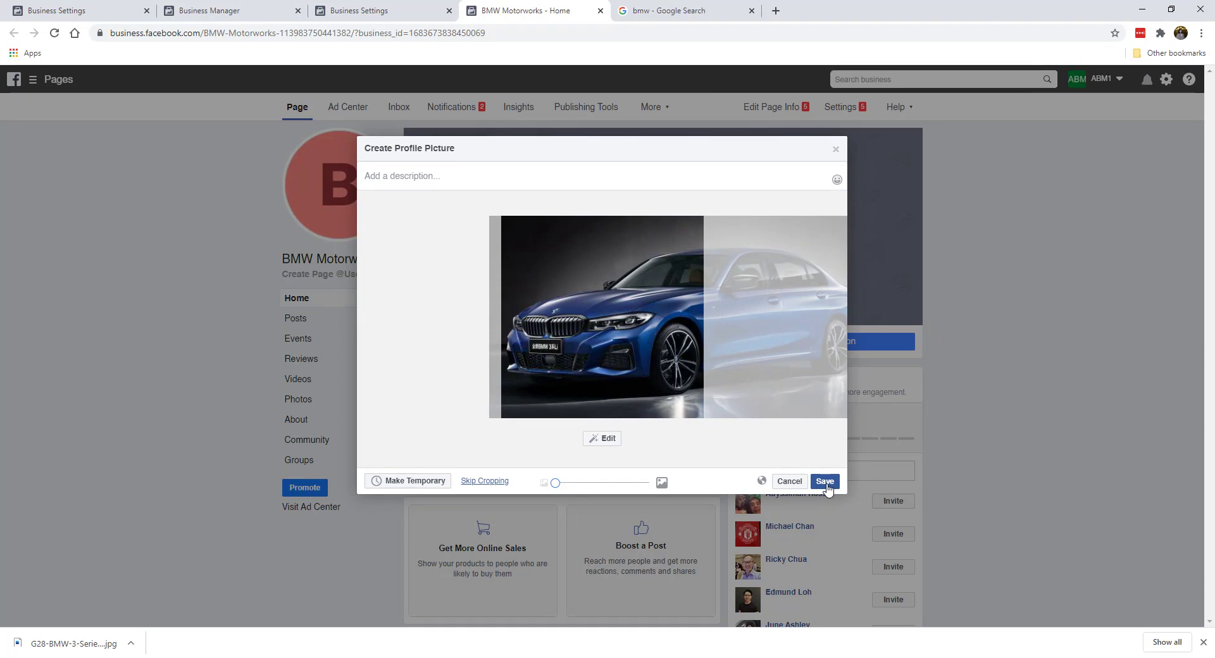
{"action": "left_click", "coordinate": [826, 482]}
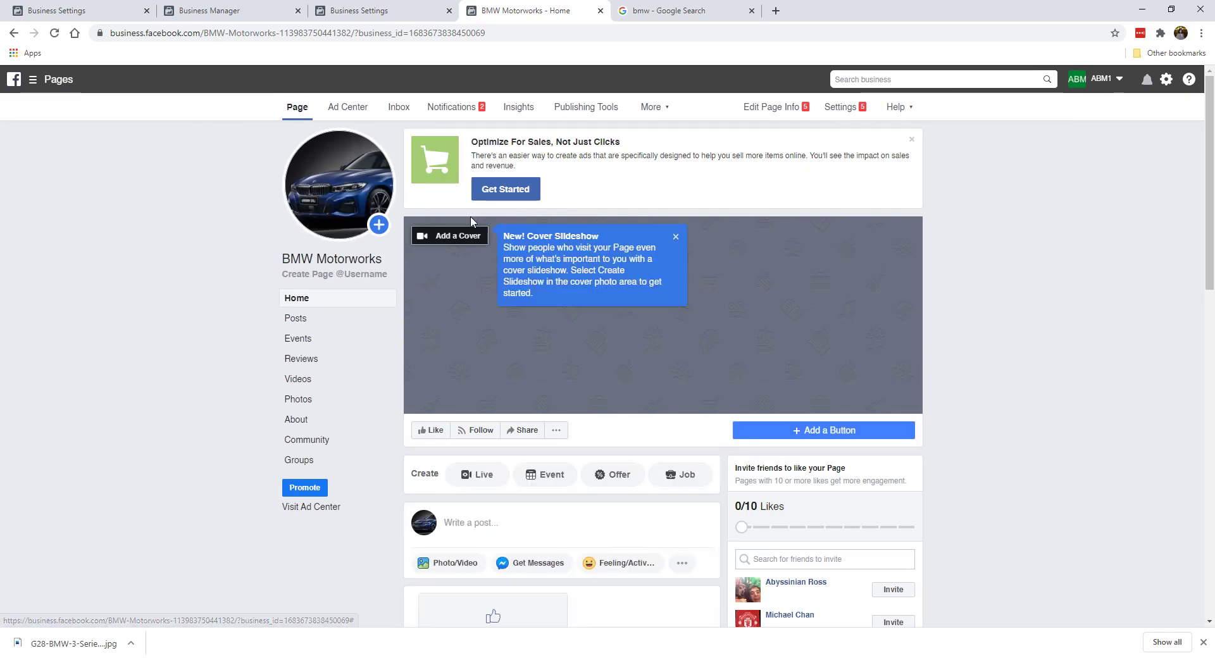
Dismiss the cover slideshow tip and browse the bmw image results for related G28 photos
{"action": "left_click", "coordinate": [676, 236]}
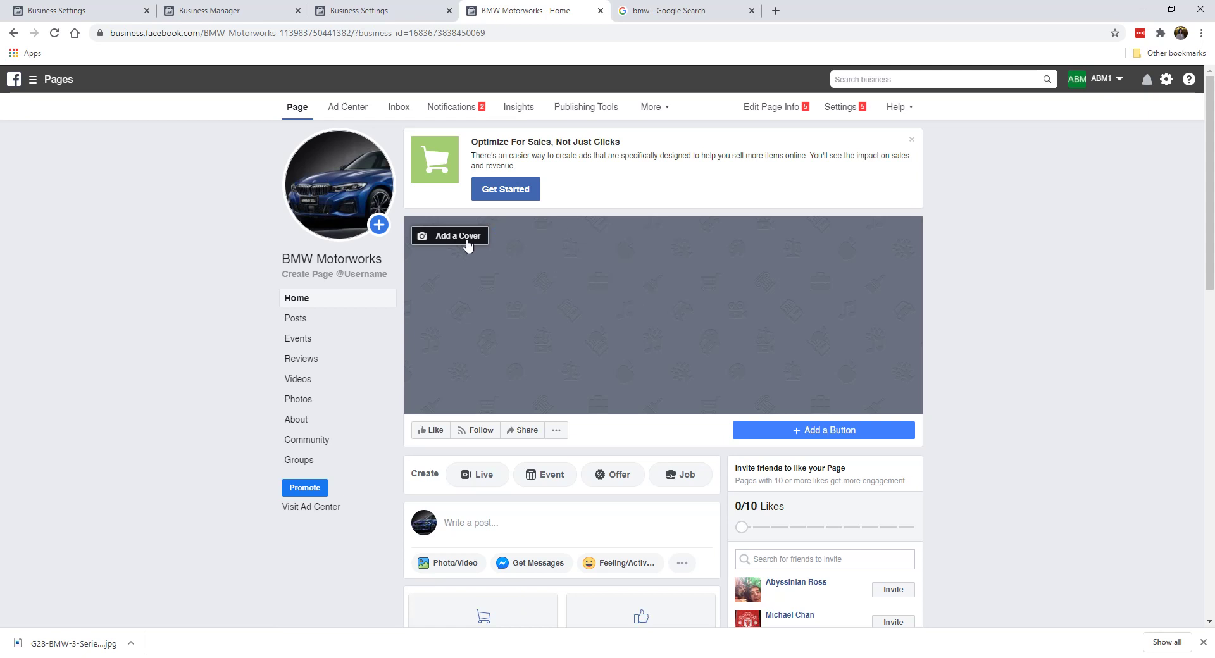
{"action": "left_click", "coordinate": [661, 11]}
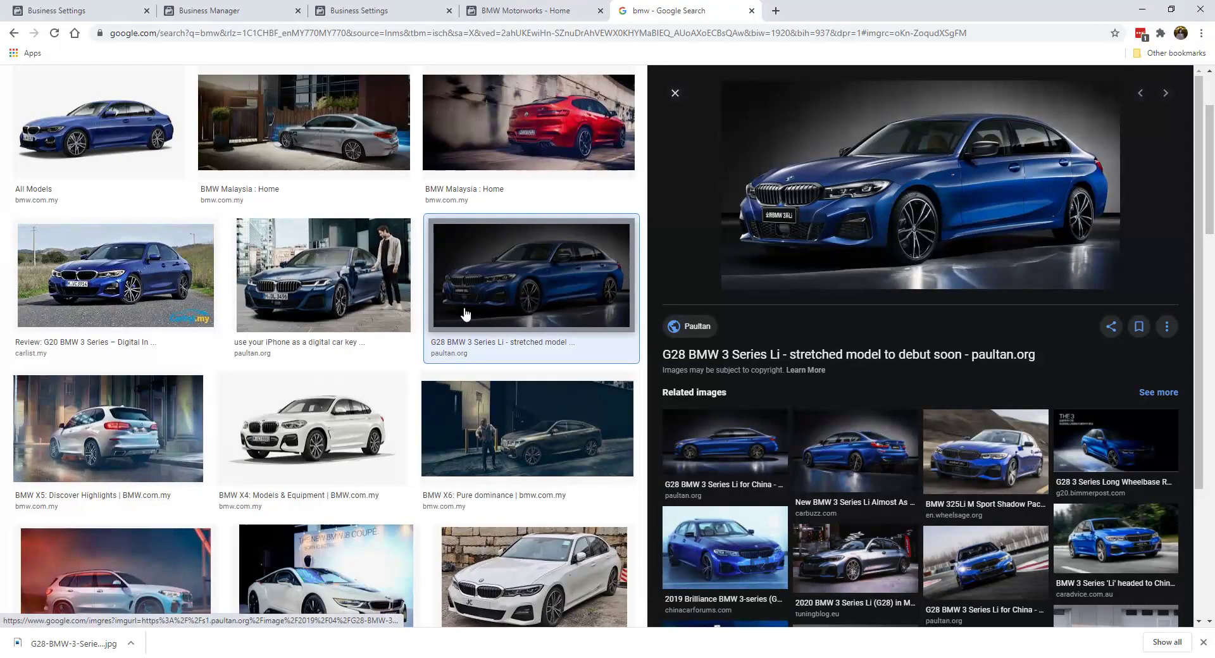
{"action": "scroll", "coordinate": [512, 451], "scroll_direction": "down", "scroll_amount": 2}
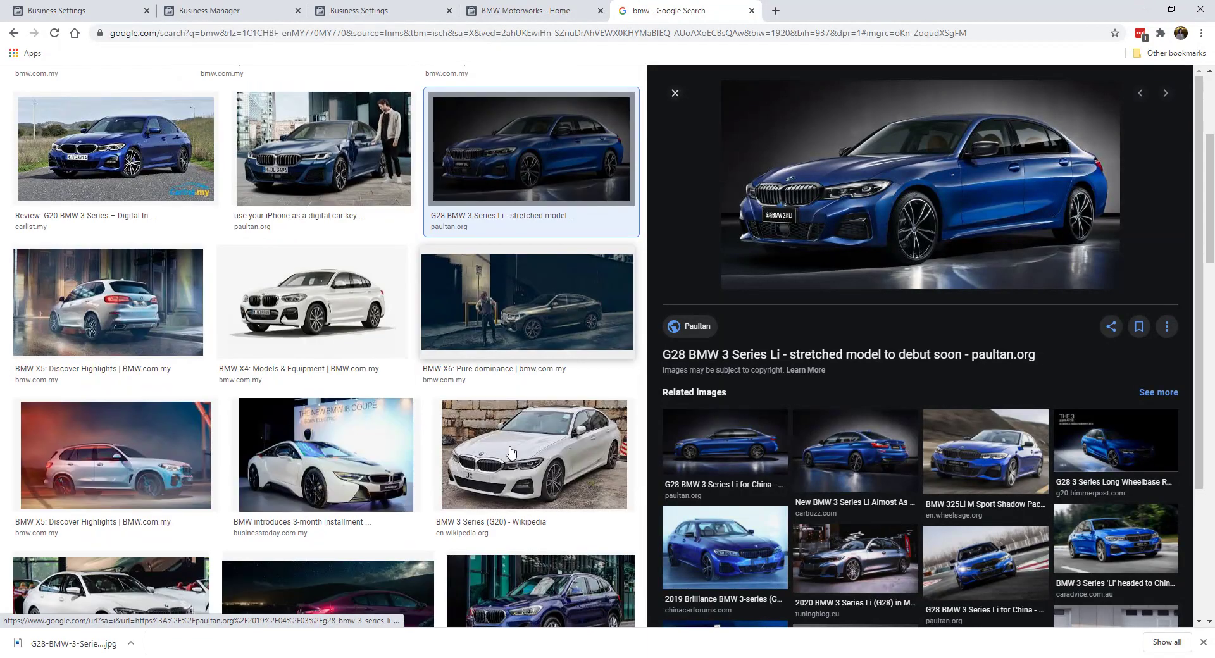
{"action": "scroll", "coordinate": [511, 451], "scroll_direction": "down", "scroll_amount": 1}
{"action": "left_click", "coordinate": [974, 468]}
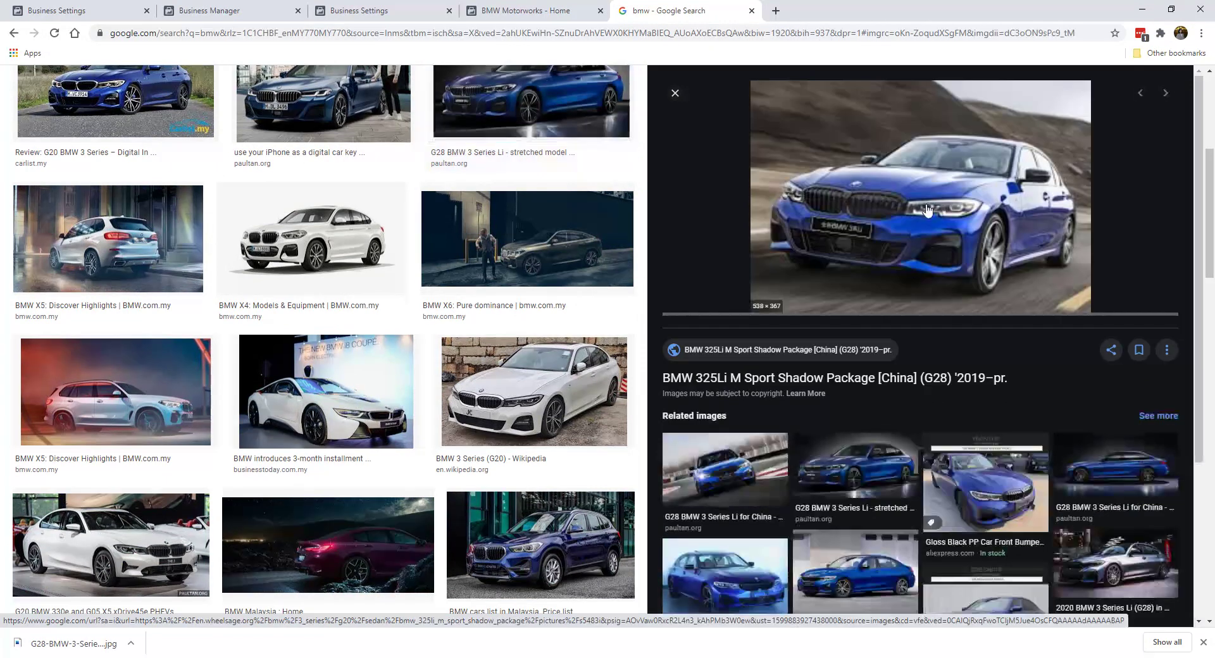
{"action": "left_click", "coordinate": [868, 466]}
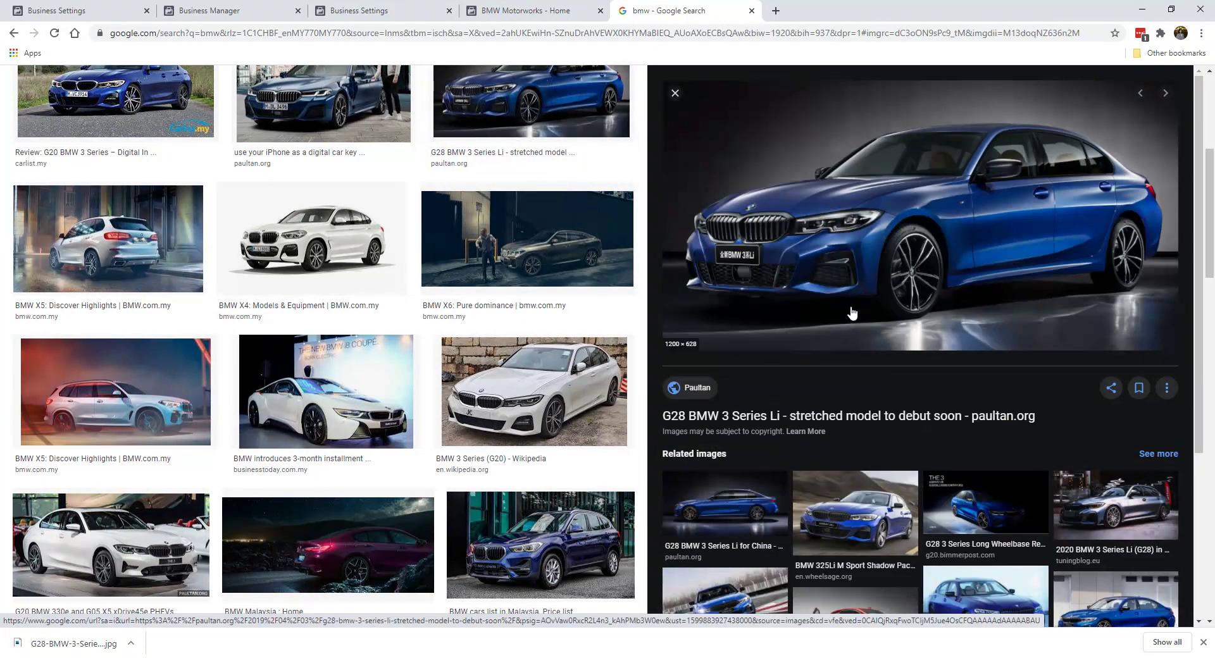
{"action": "scroll", "coordinate": [729, 530], "scroll_direction": "down", "scroll_amount": 1}
Save the side-view blue BMW sedan image and return to the BMW Motorworks page
{"action": "left_click", "coordinate": [732, 467]}
{"action": "right_click", "coordinate": [816, 247]}
{"action": "left_click", "coordinate": [861, 375]}
{"action": "key", "text": "Return"}
{"action": "left_click", "coordinate": [521, 11]}
{"action": "left_click", "coordinate": [476, 239]}
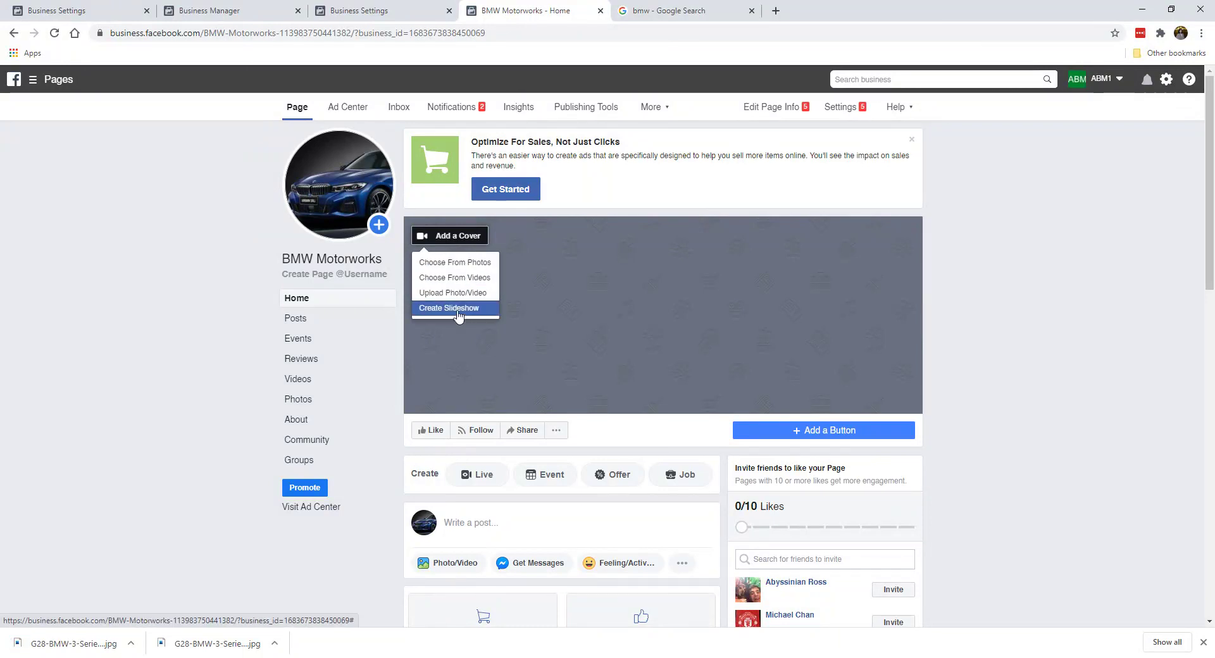
Upload the saved G28 BMW side-view image as the page cover from the computer
{"action": "left_click", "coordinate": [451, 262]}
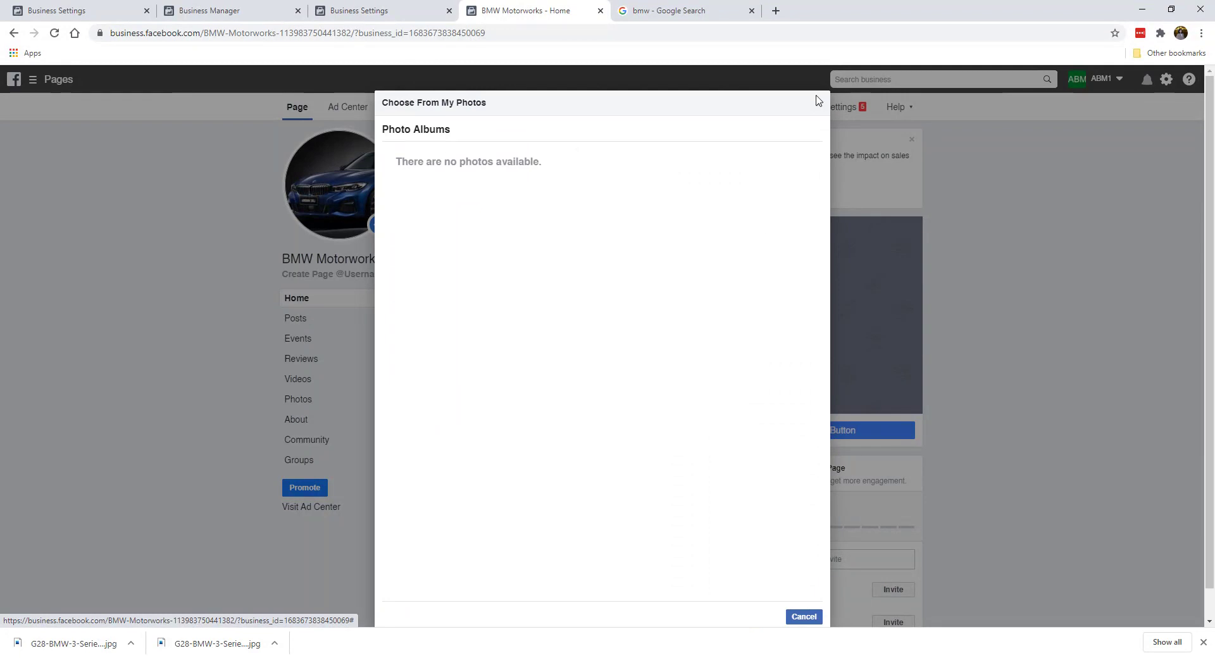
{"action": "left_click", "coordinate": [817, 106]}
{"action": "left_click", "coordinate": [442, 236]}
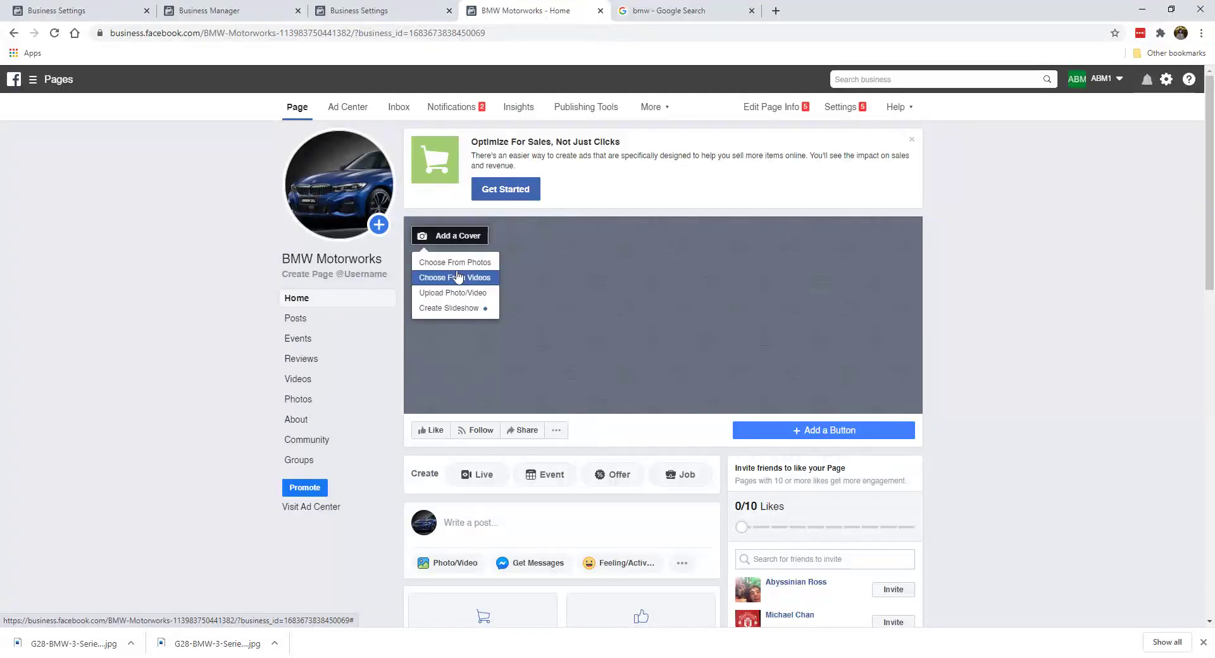
{"action": "left_click", "coordinate": [468, 293]}
{"action": "scroll", "coordinate": [316, 253], "scroll_direction": "down", "scroll_amount": 3}
{"action": "left_click", "coordinate": [280, 258]}
{"action": "double_click", "coordinate": [280, 258]}
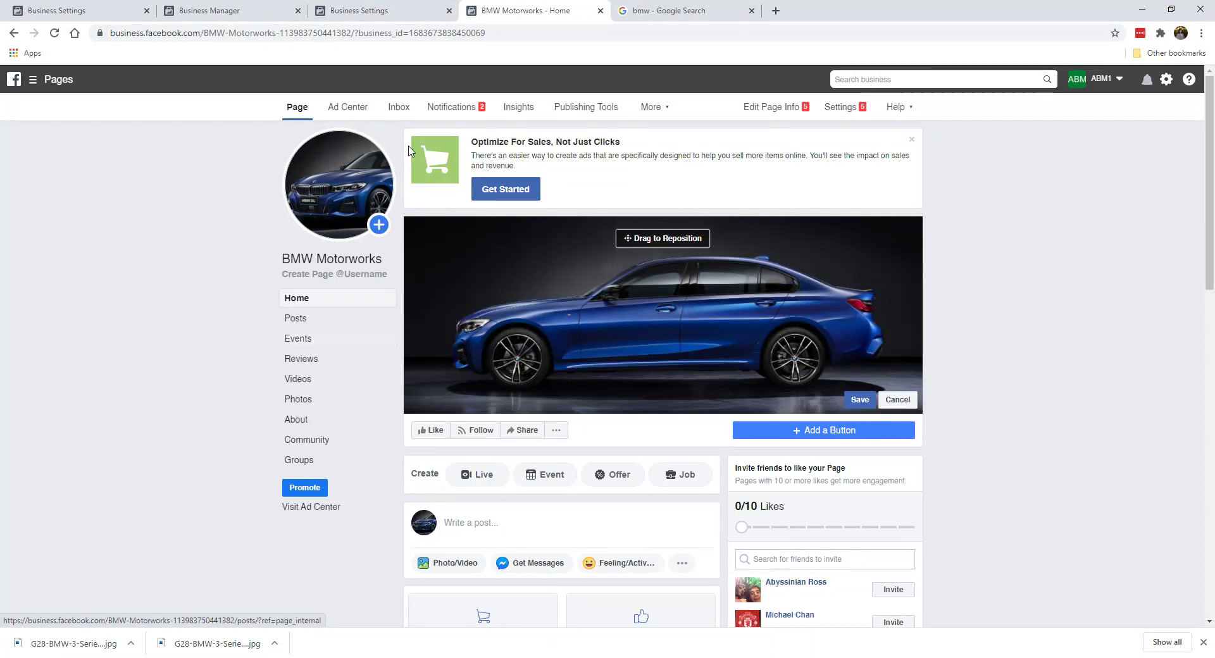
Position the car lower in the cover, save it, and dismiss the Optimize For Sales card
{"action": "left_click_drag", "start_coordinate": [634, 299], "coordinate": [595, 293]}
{"action": "left_click", "coordinate": [858, 400]}
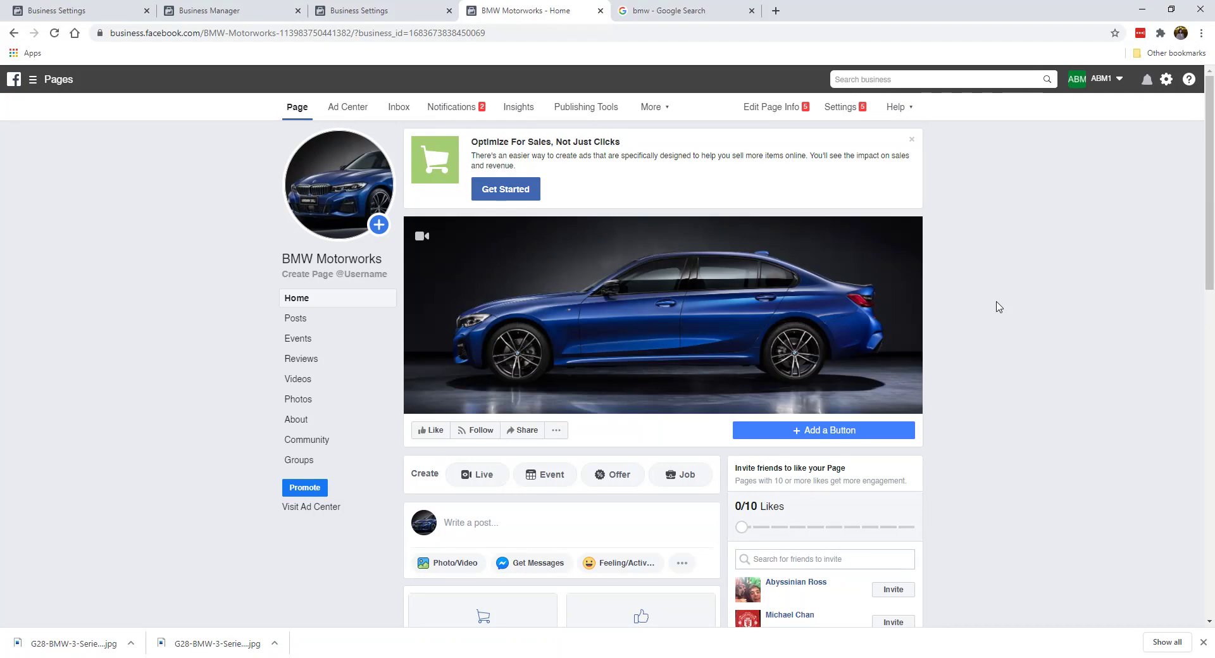
{"action": "left_click", "coordinate": [911, 141]}
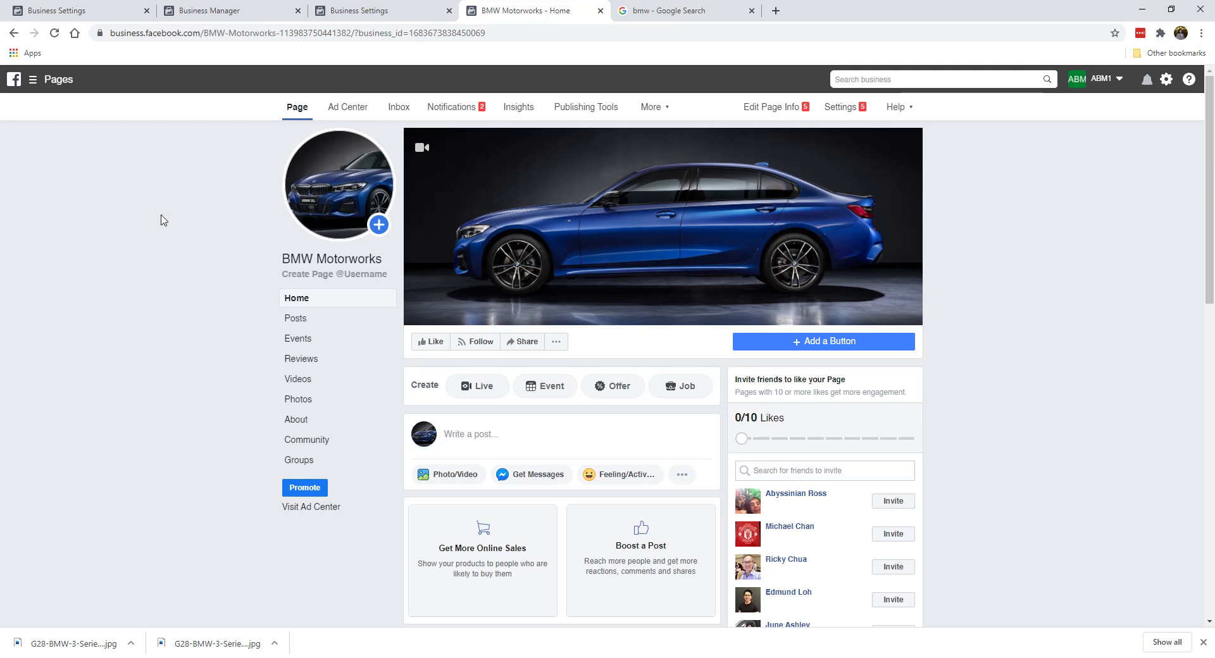
{"action": "mouse_move", "coordinate": [512, 217]}
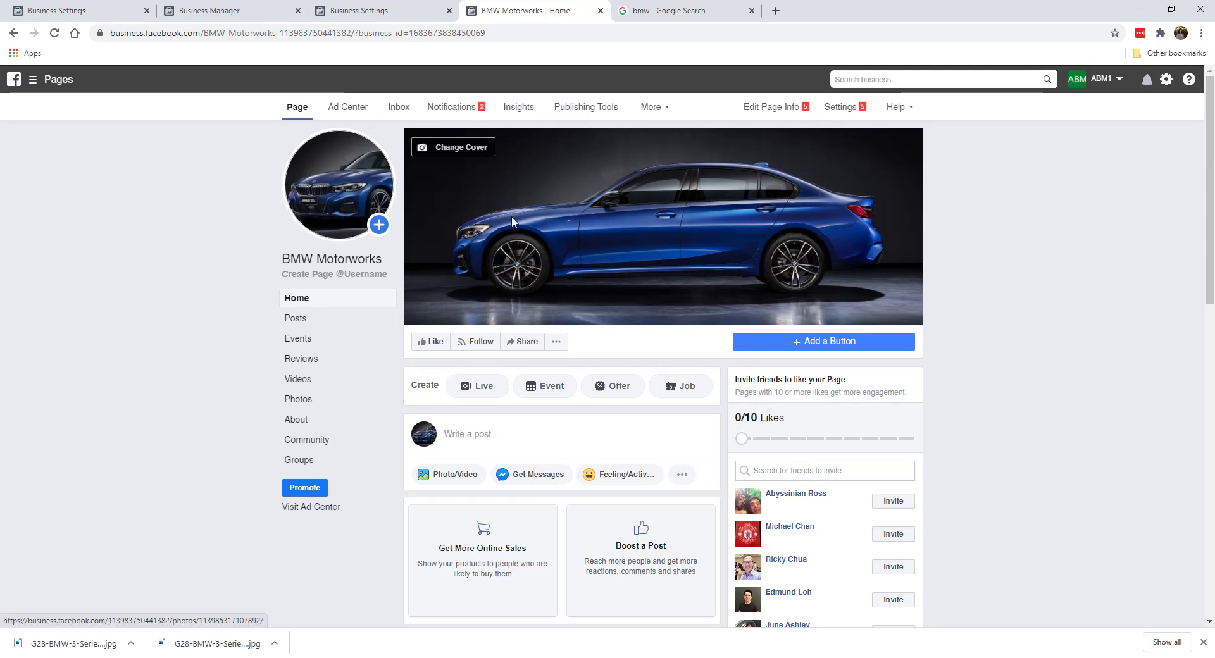
{"action": "mouse_move", "coordinate": [331, 183]}
{"action": "mouse_move", "coordinate": [472, 220]}
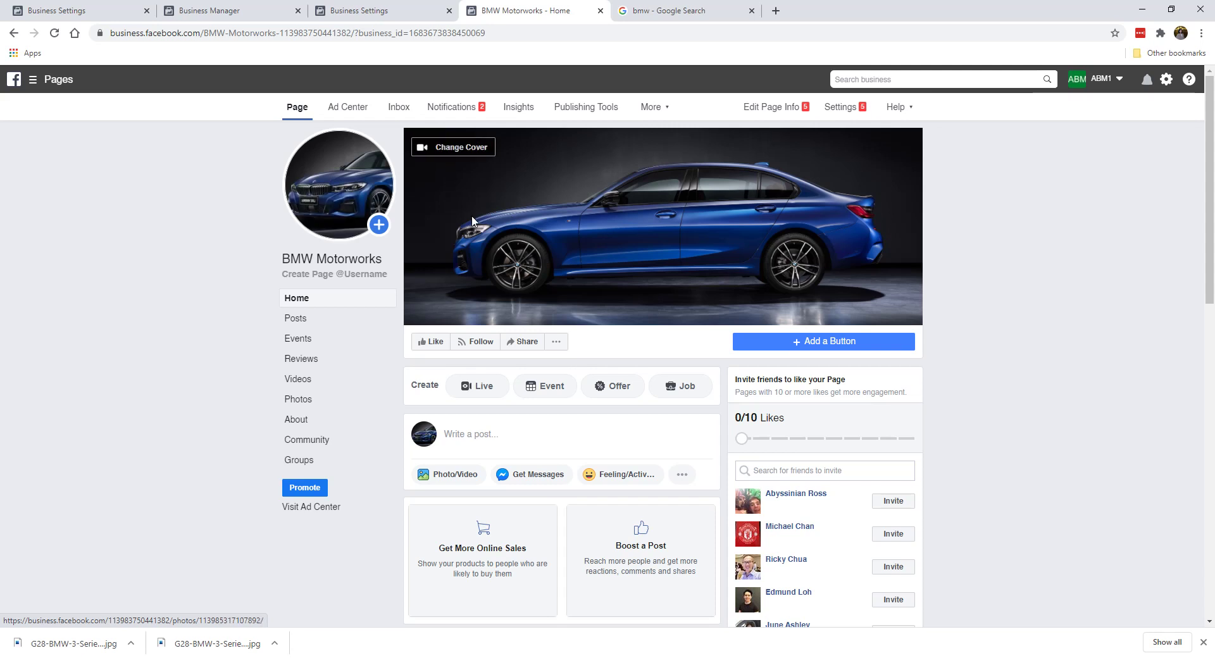
Try page usernames bmwmotorworks, dotted variants and bmwmotorworkspage, then close the Google search tab
{"action": "left_click", "coordinate": [342, 261]}
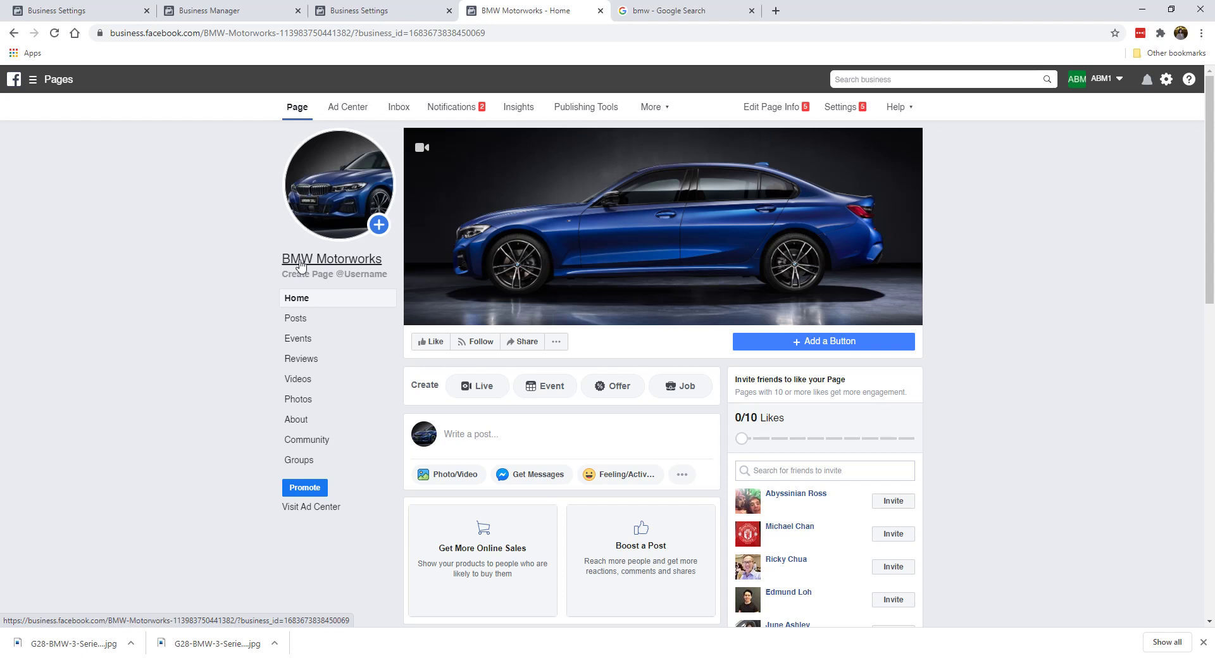
{"action": "left_click", "coordinate": [355, 276]}
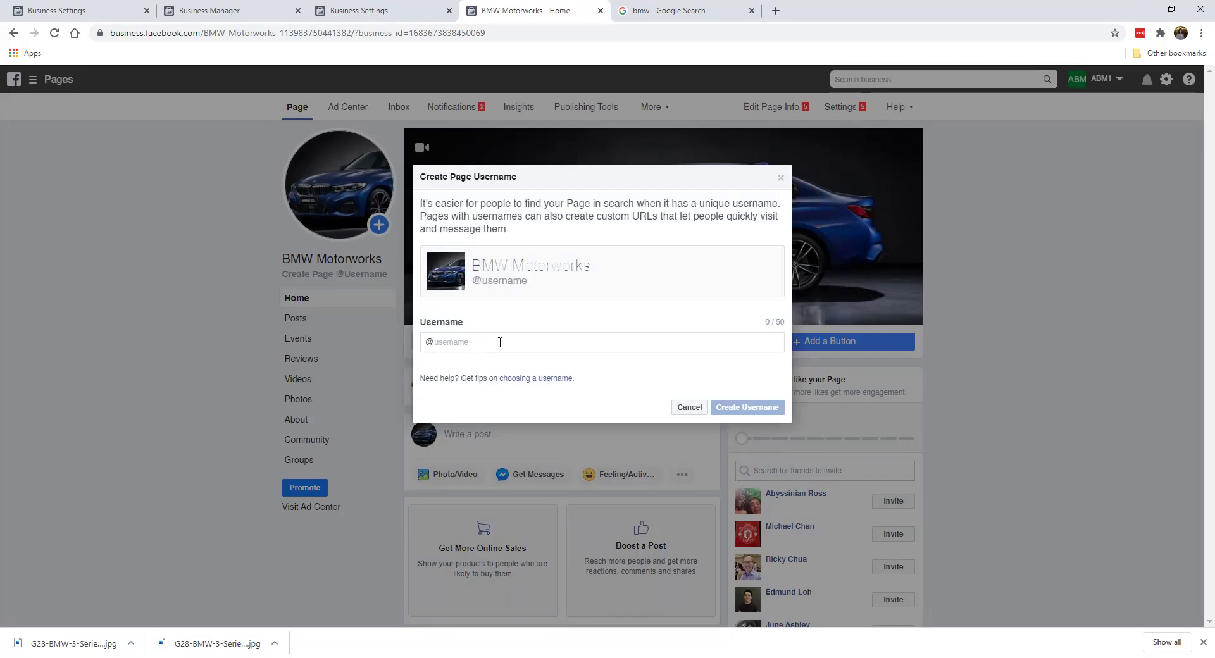
{"action": "type", "text": "bmwmotorworks"}
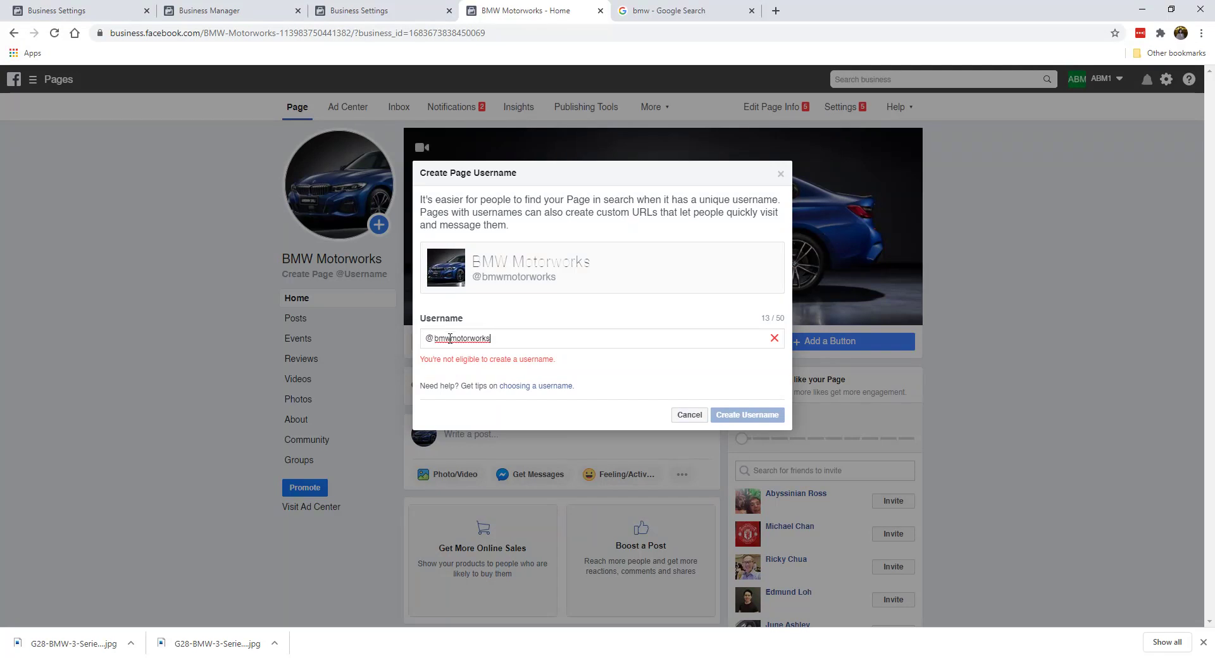
{"action": "type", "text": "."}
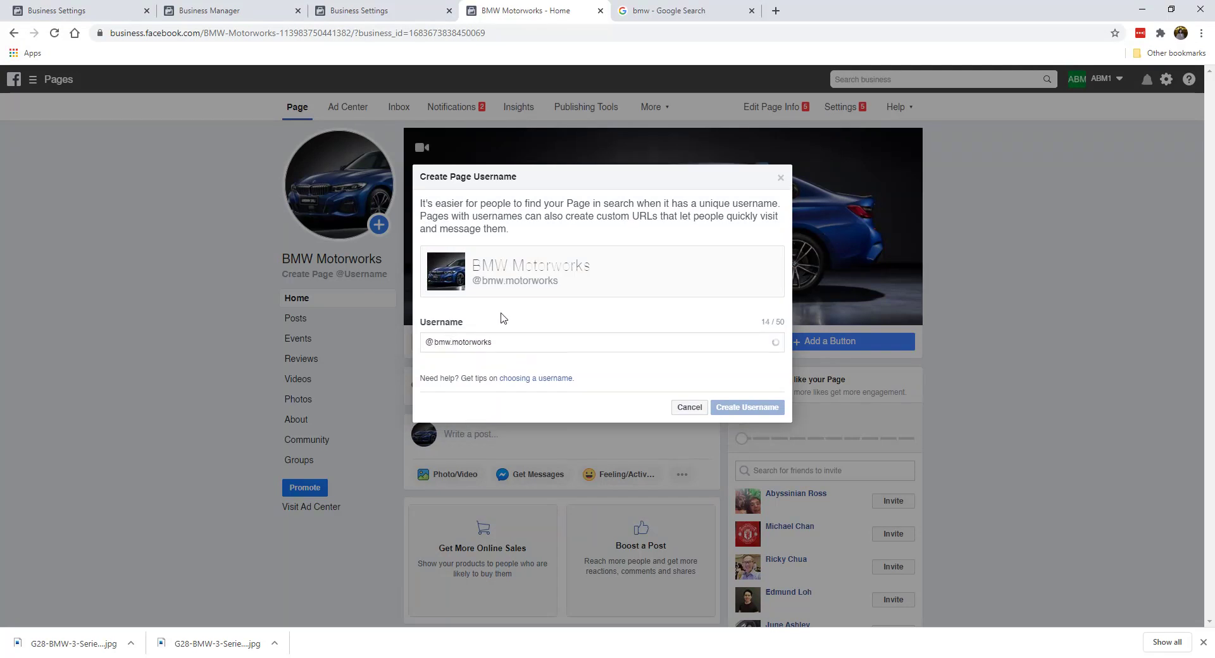
{"action": "left_click", "coordinate": [474, 338]}
{"action": "type", "text": "."}
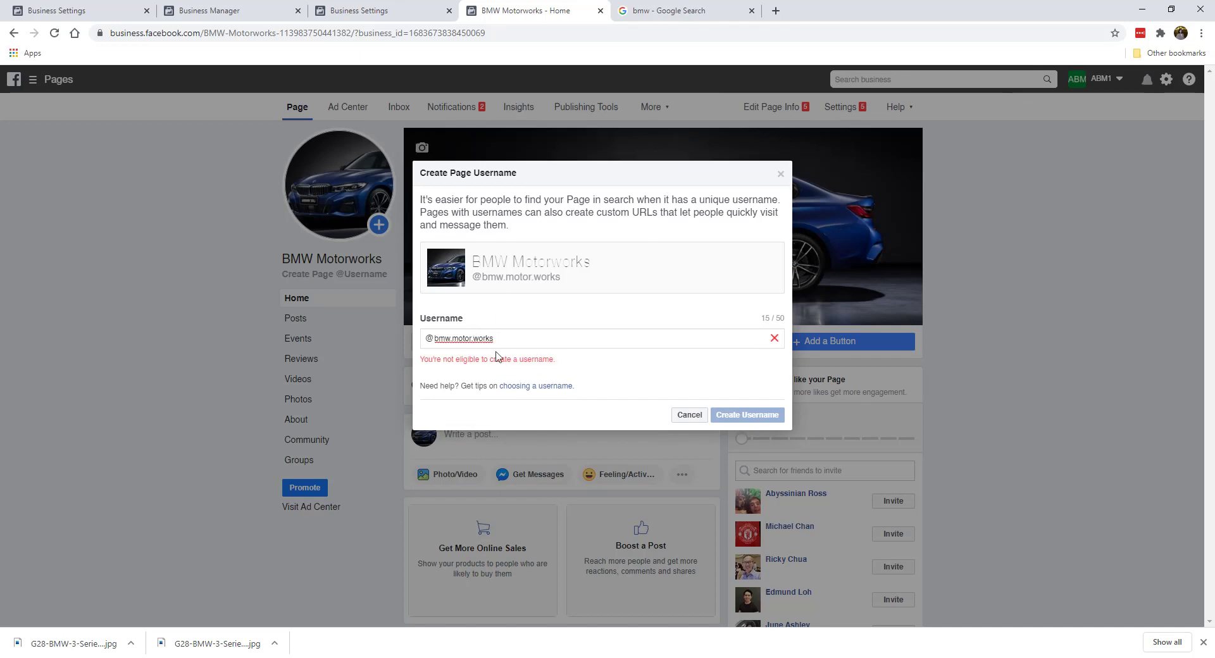
{"action": "key", "text": "shift+End"}
{"action": "type", "text": "wmot"}
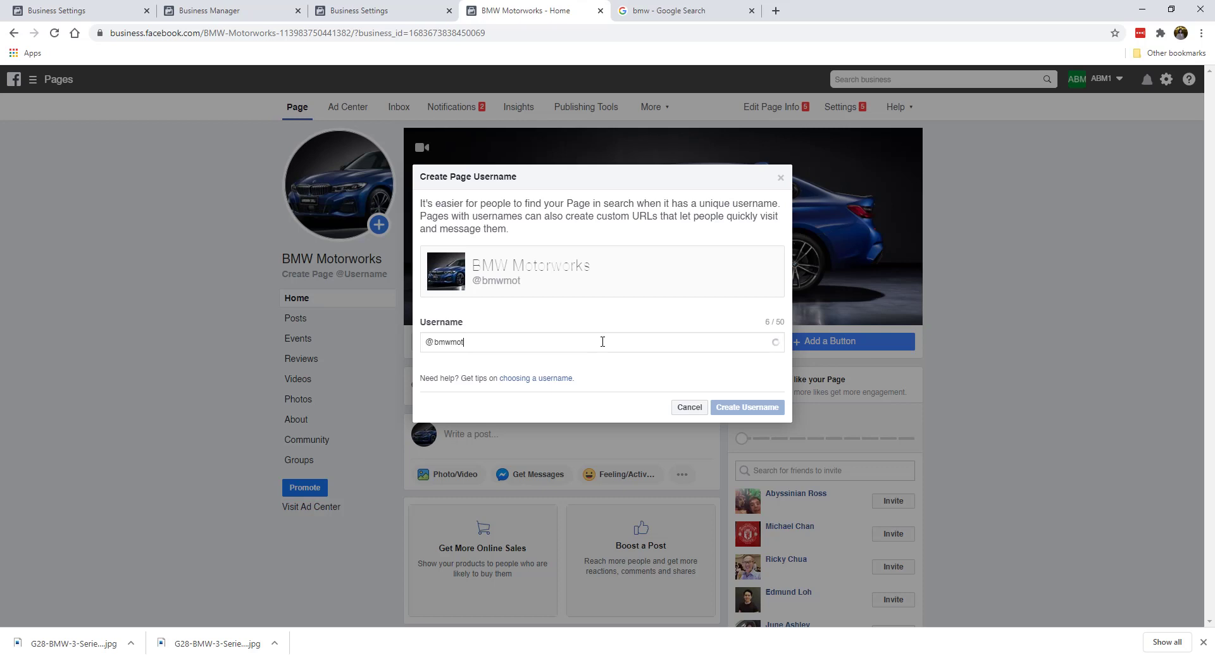
{"action": "type", "text": "orworkspage"}
{"action": "key", "text": "Return"}
{"action": "left_click", "coordinate": [751, 11]}
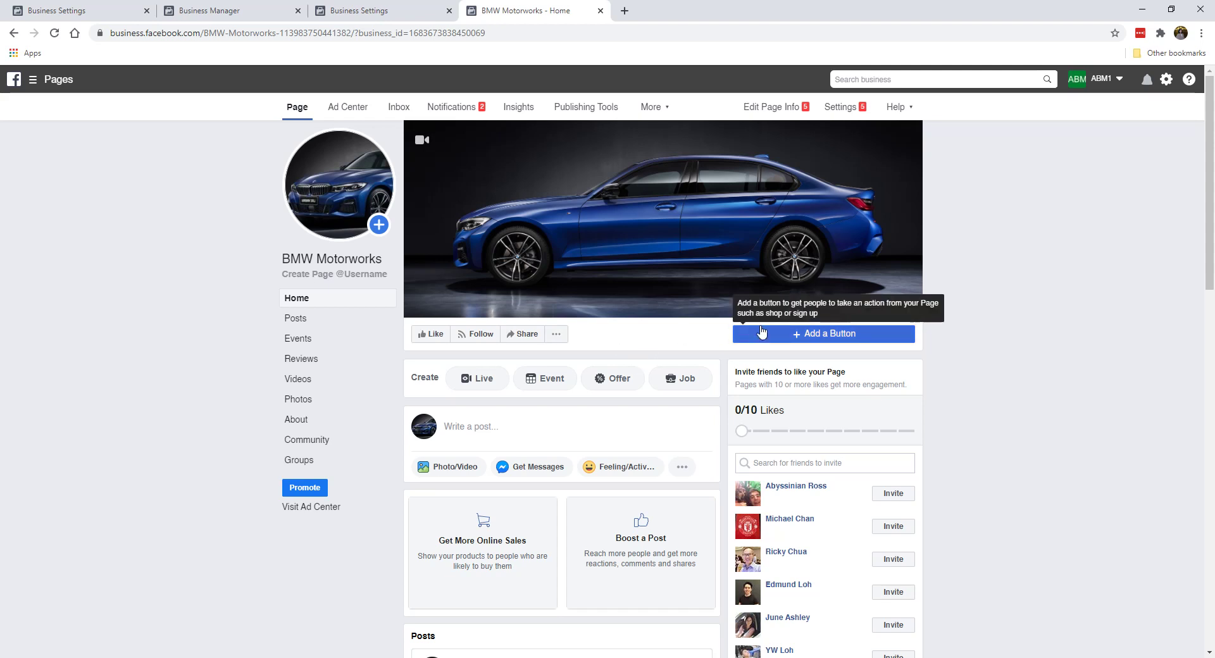
Add a Send Message contact button to the page that sends people to Messenger
{"action": "left_click", "coordinate": [805, 340]}
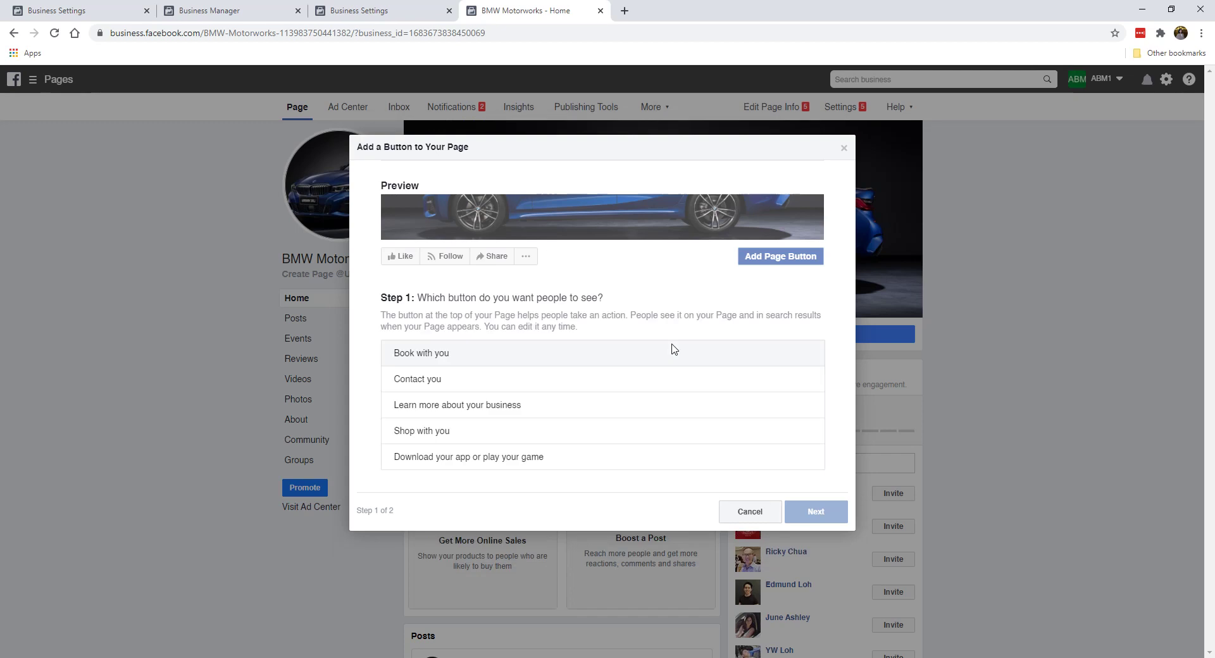
{"action": "left_click", "coordinate": [480, 387]}
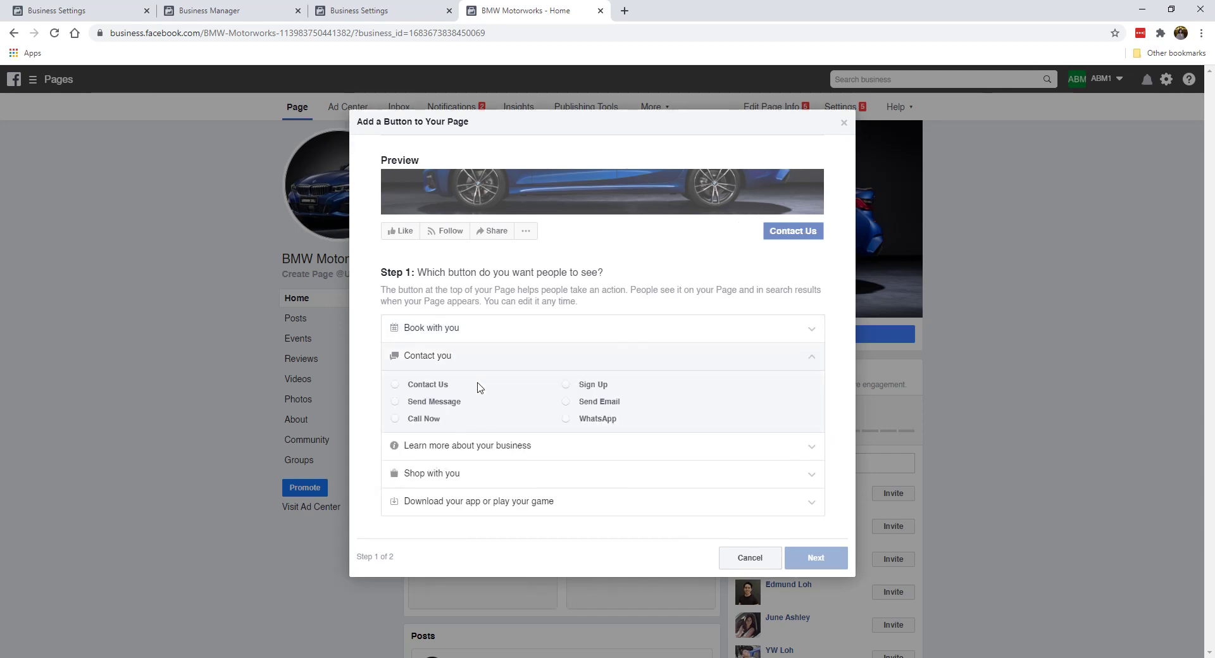
{"action": "left_click", "coordinate": [434, 404]}
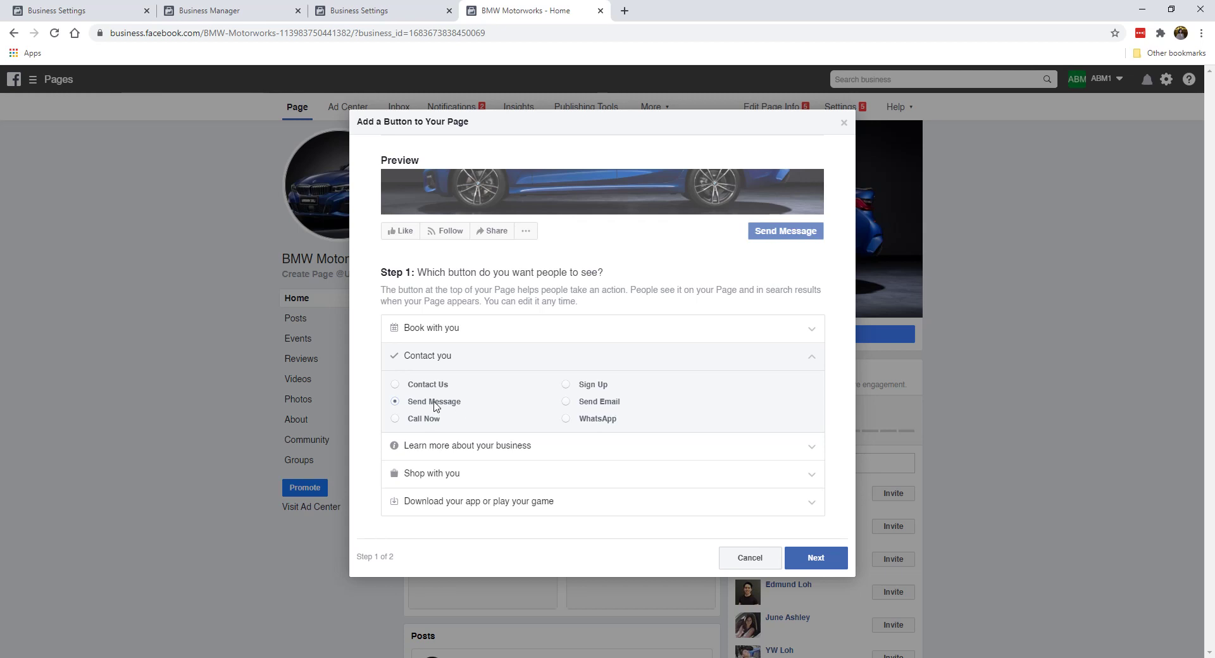
{"action": "left_click", "coordinate": [815, 557]}
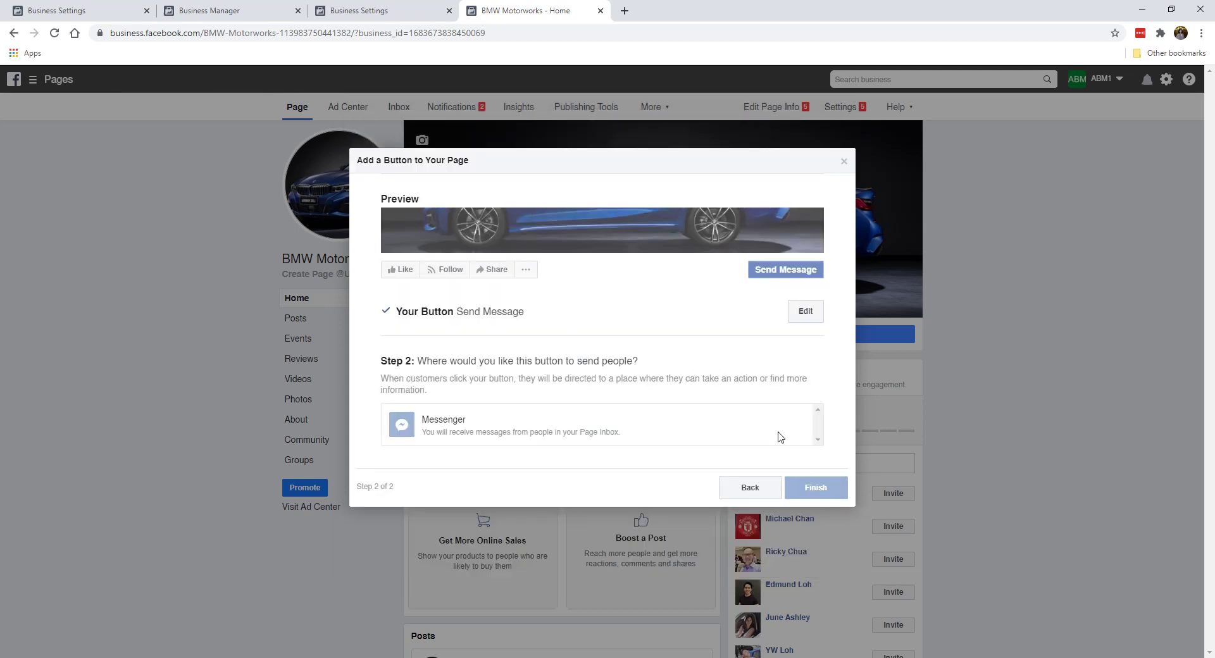
{"action": "left_click", "coordinate": [539, 430]}
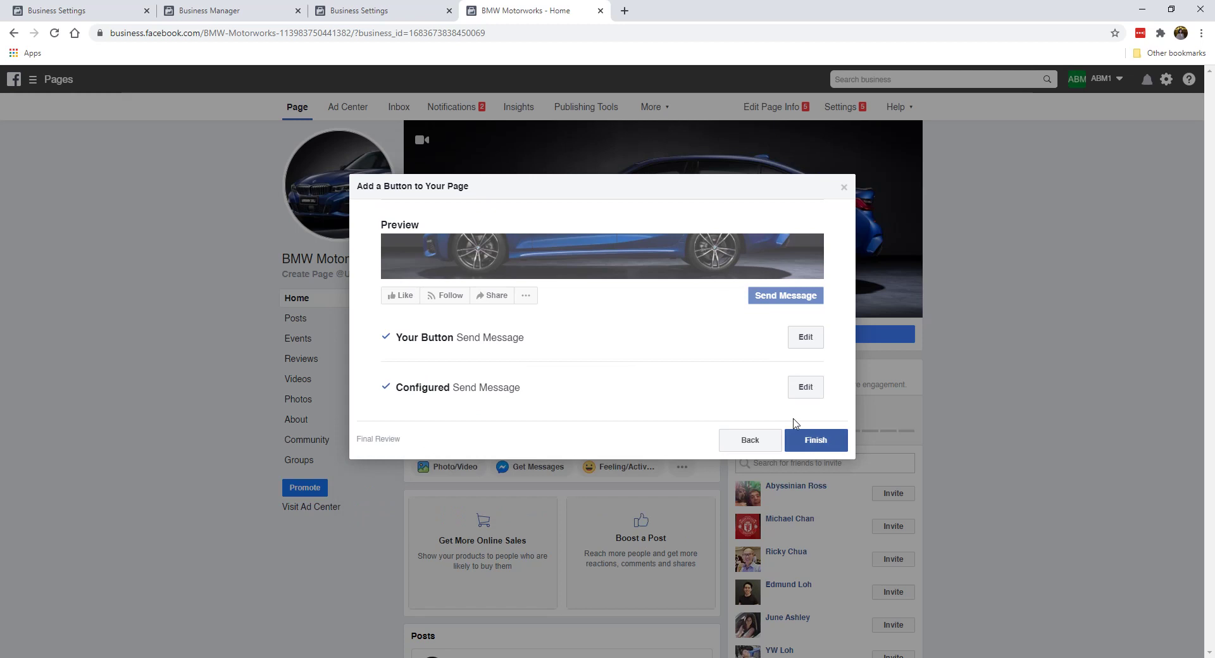
{"action": "left_click", "coordinate": [837, 443]}
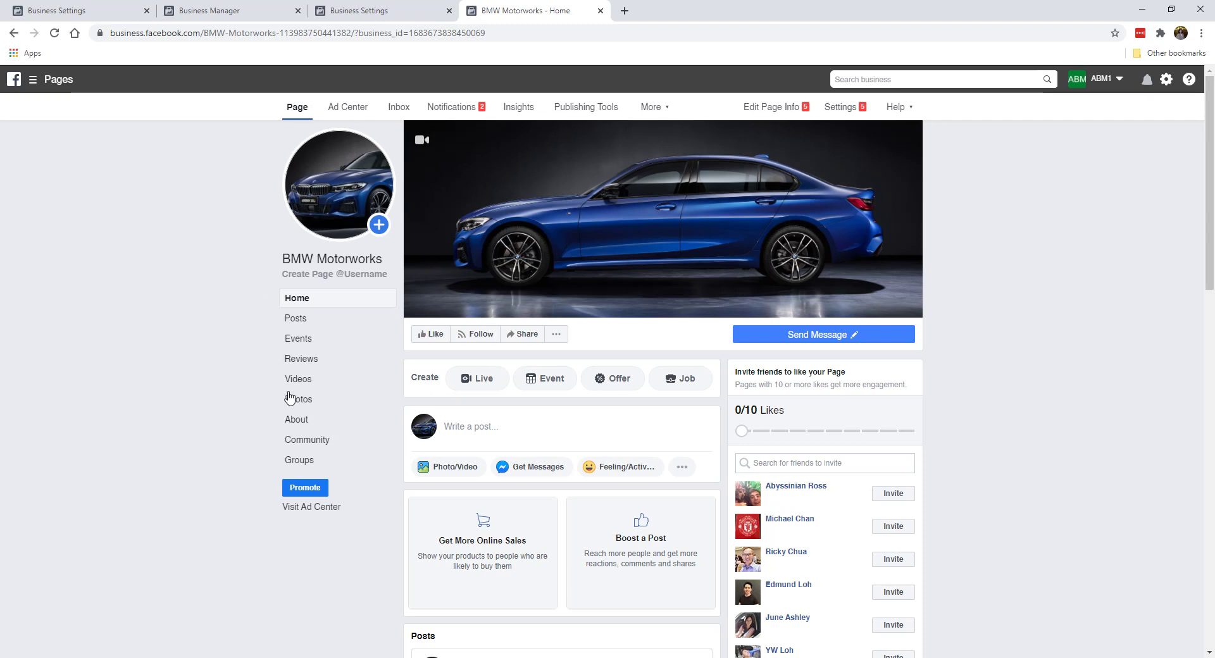
Like the BMW Motorworks page so it shows Liked and Following
{"action": "scroll", "coordinate": [263, 379], "scroll_direction": "down", "scroll_amount": 3}
{"action": "scroll", "coordinate": [264, 379], "scroll_direction": "up", "scroll_amount": 3}
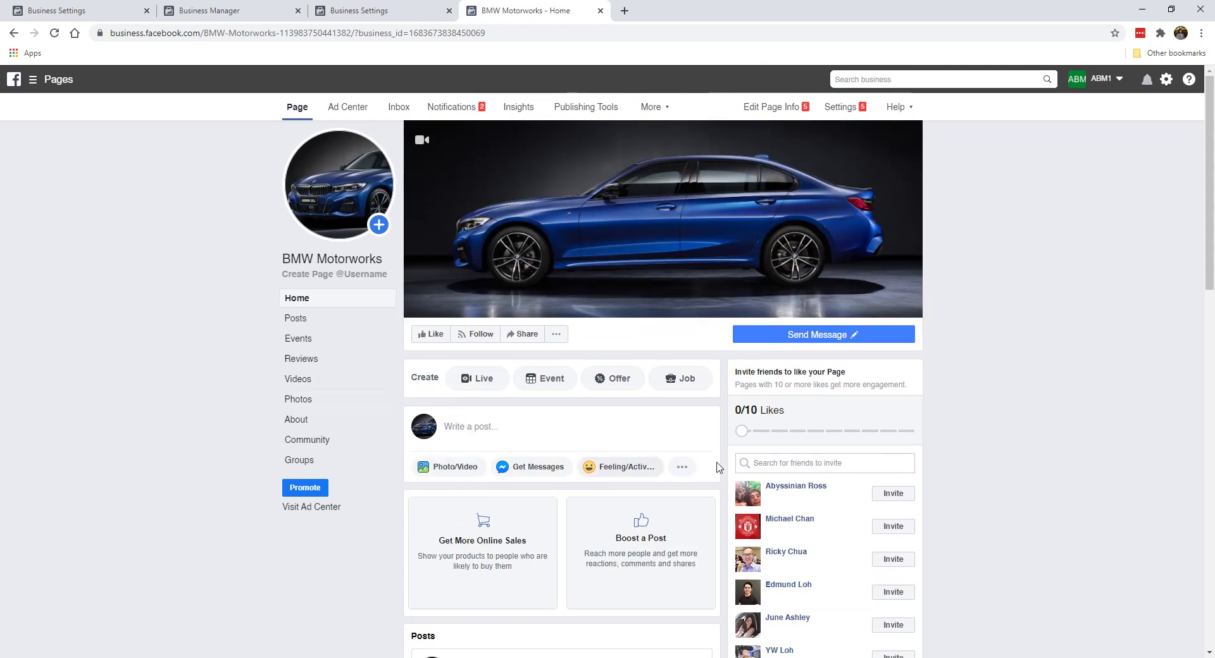
{"action": "left_click", "coordinate": [432, 335]}
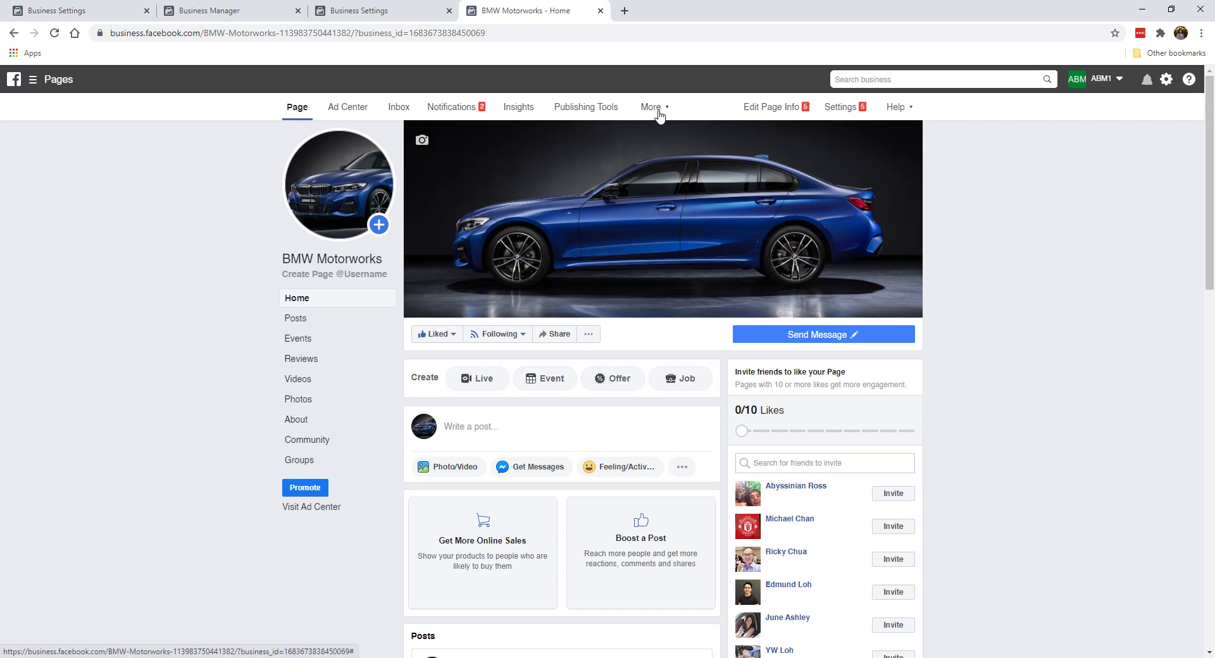
In page settings, disable post sharing to Stories and save the change
{"action": "left_click", "coordinate": [851, 111]}
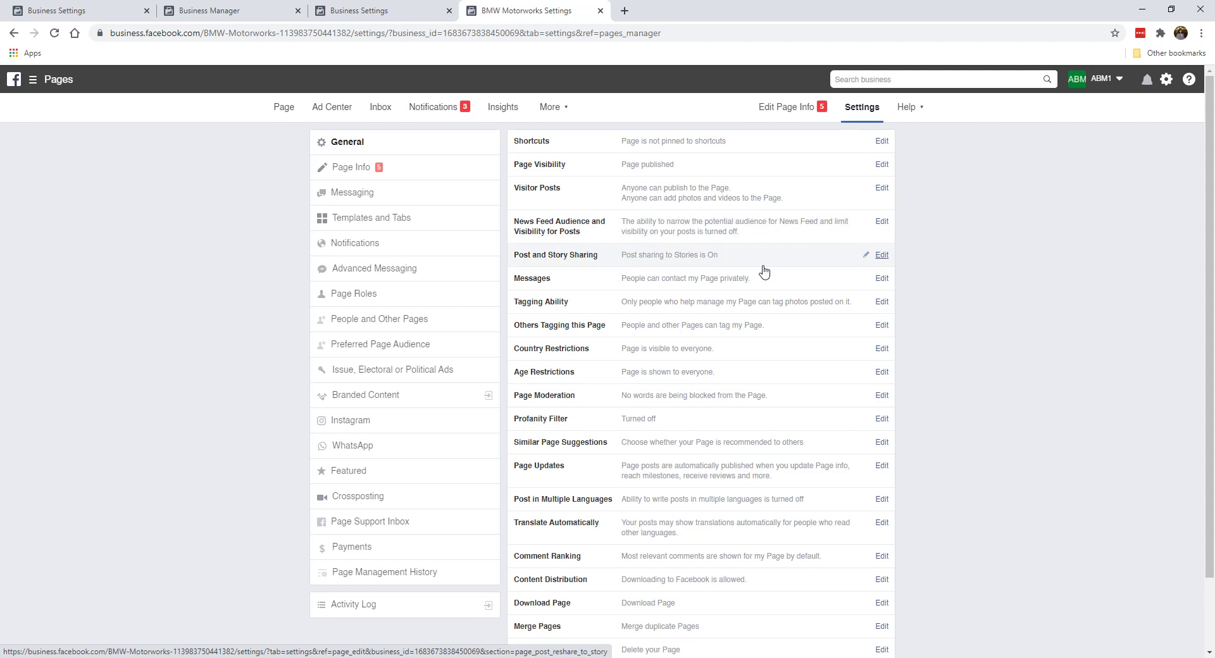
{"action": "left_click", "coordinate": [879, 257]}
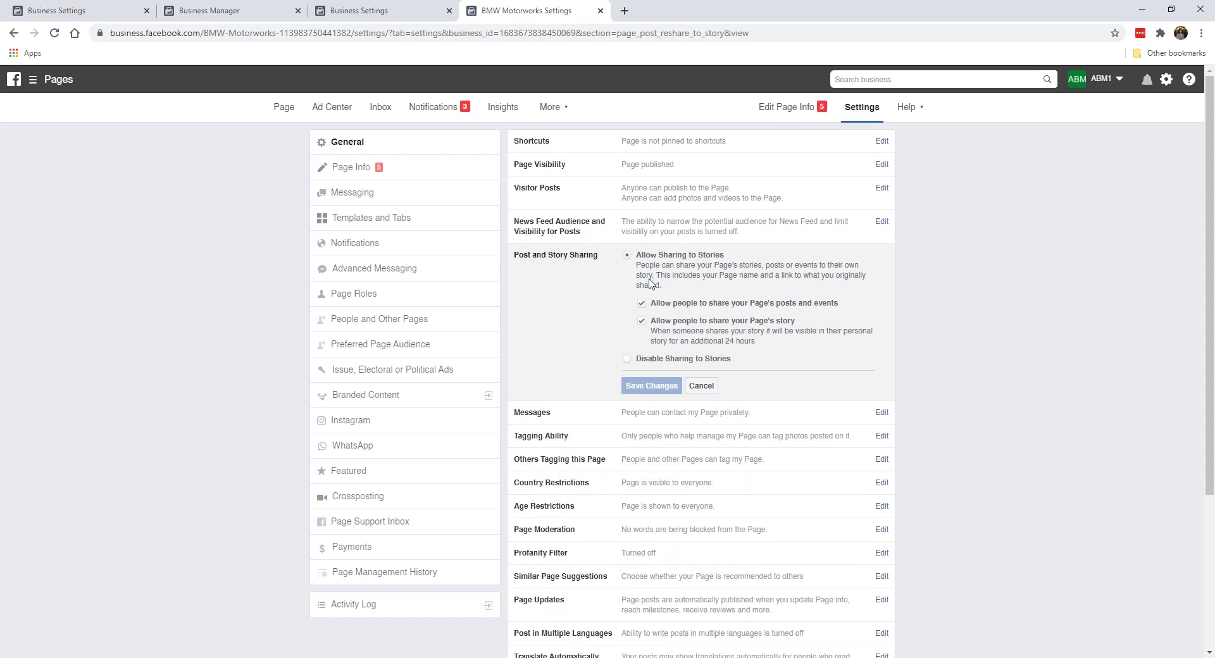
{"action": "left_click", "coordinate": [628, 358]}
{"action": "left_click", "coordinate": [642, 323]}
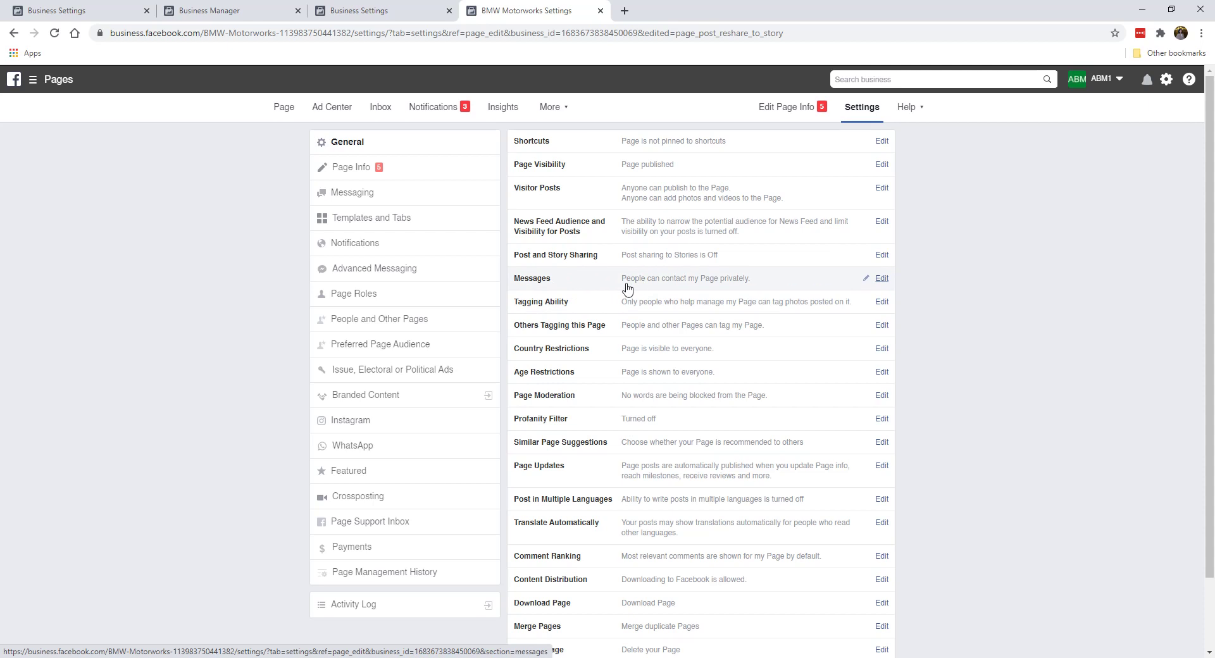
Set the Profanity Filter level to Medium and save it
{"action": "scroll", "coordinate": [613, 399], "scroll_direction": "down", "scroll_amount": 1}
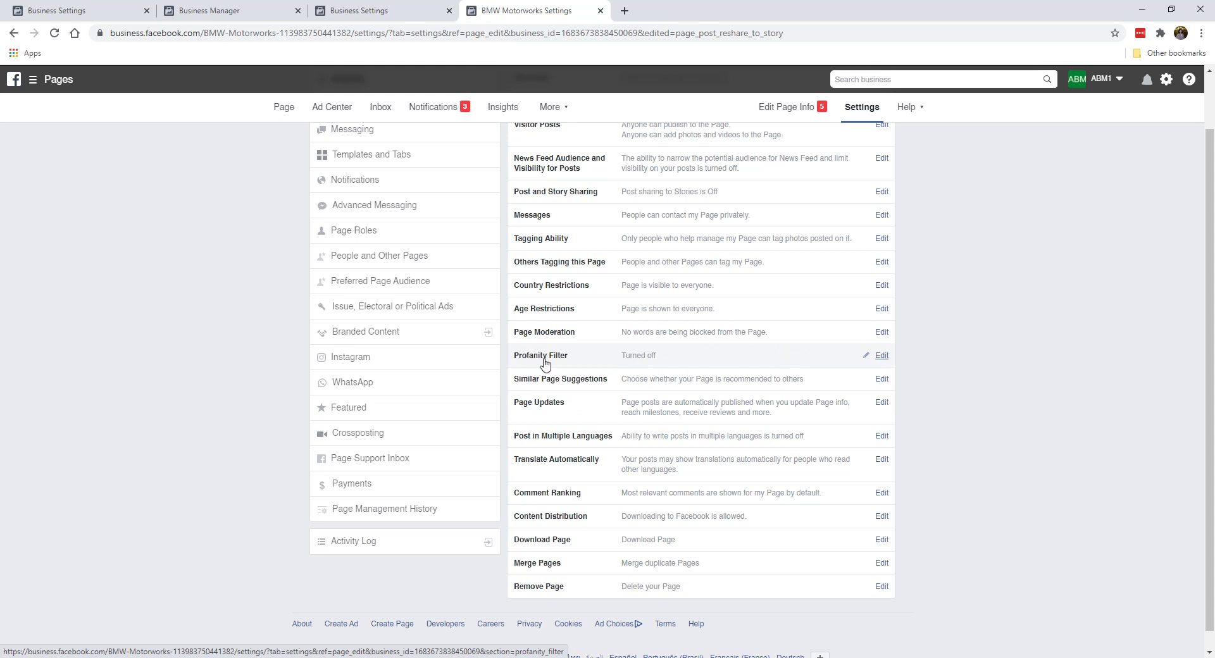
{"action": "left_click", "coordinate": [881, 356]}
{"action": "left_click", "coordinate": [652, 358]}
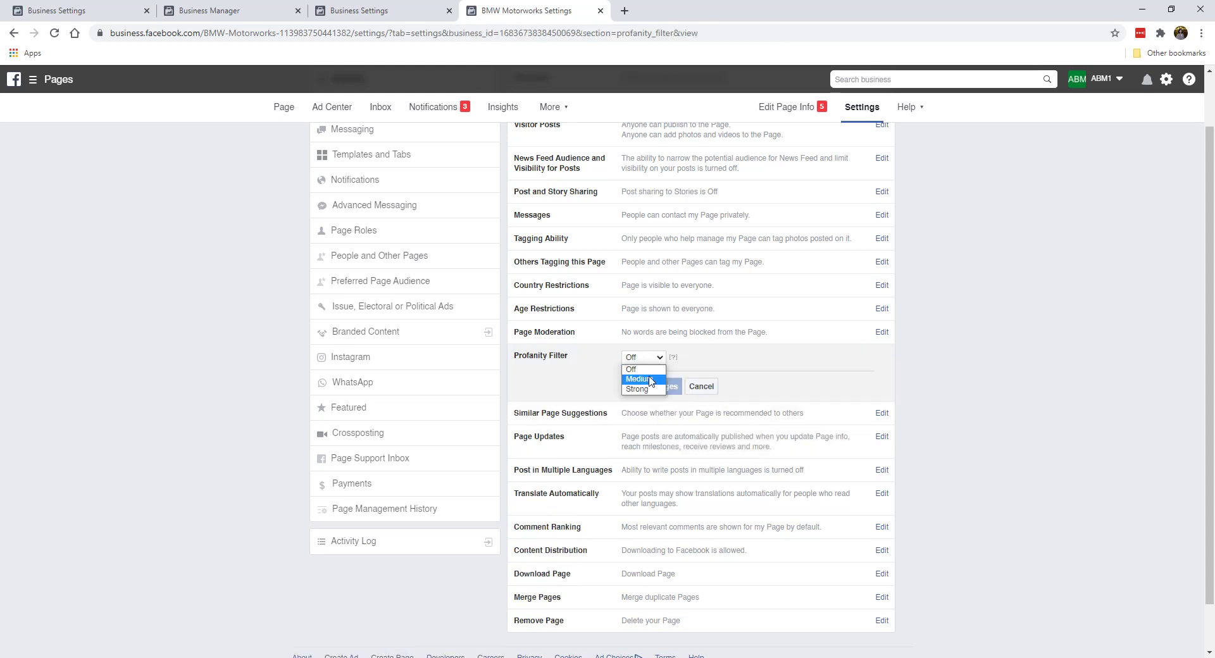
{"action": "left_click", "coordinate": [649, 379]}
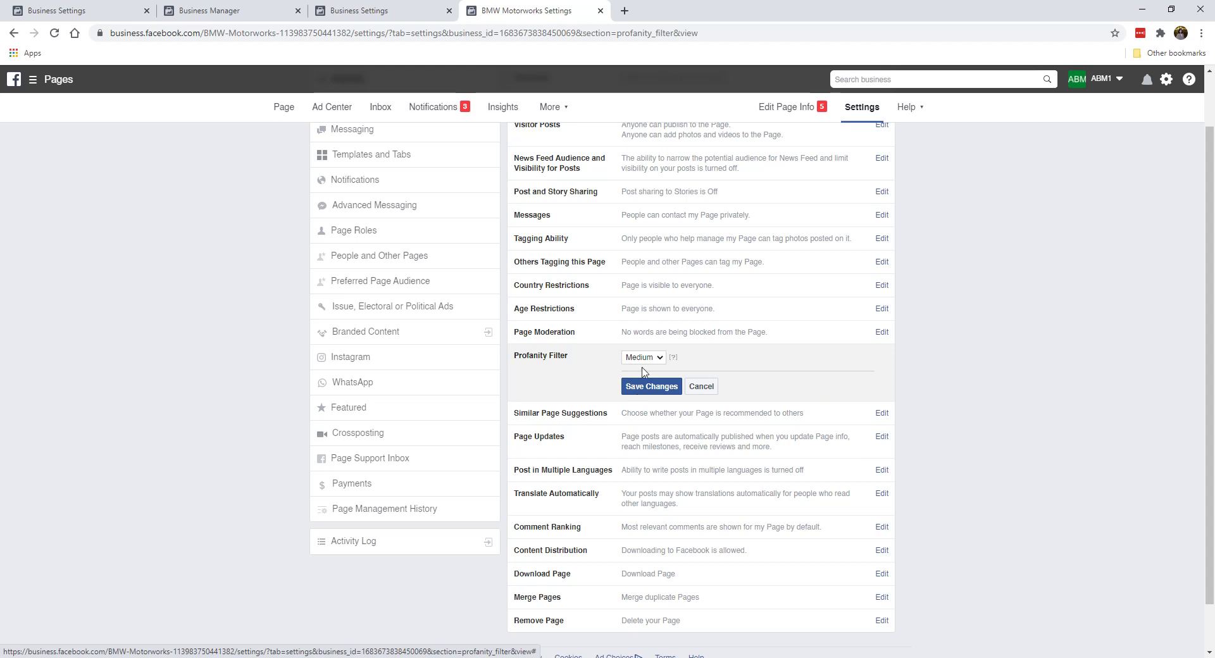
{"action": "left_click", "coordinate": [638, 389]}
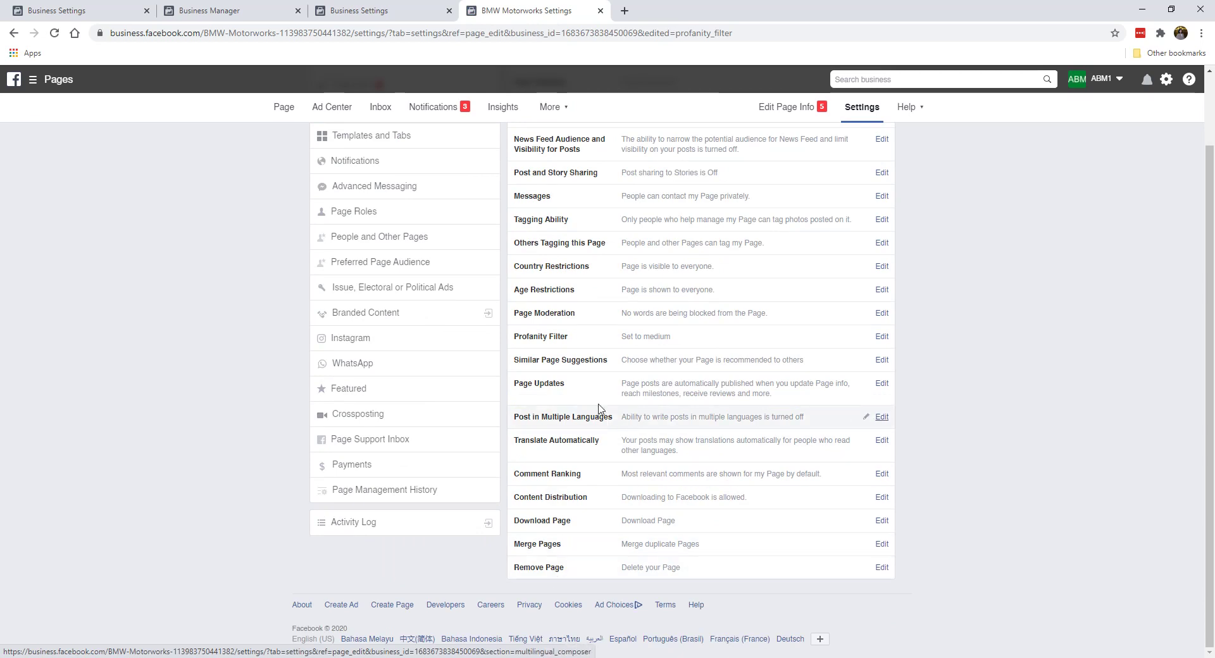
{"action": "scroll", "coordinate": [664, 412], "scroll_direction": "up", "scroll_amount": 2}
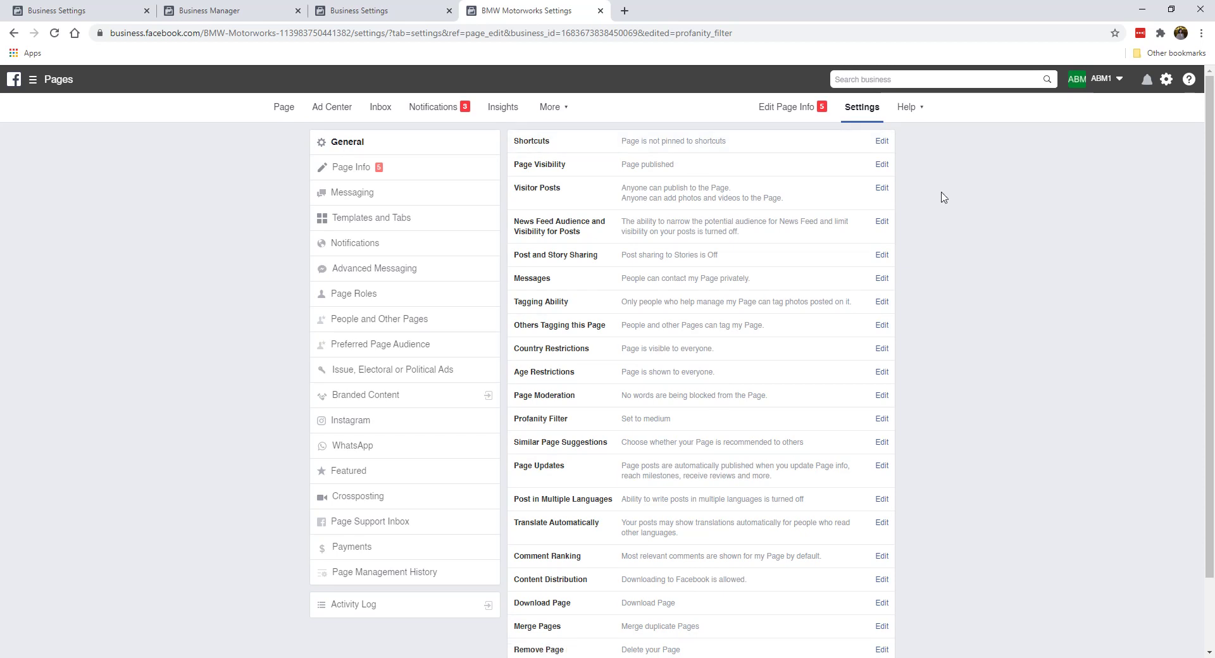
In Page Info, enter the description 'German engineering at its finest, and all things BMW…' and save
{"action": "left_click", "coordinate": [408, 167]}
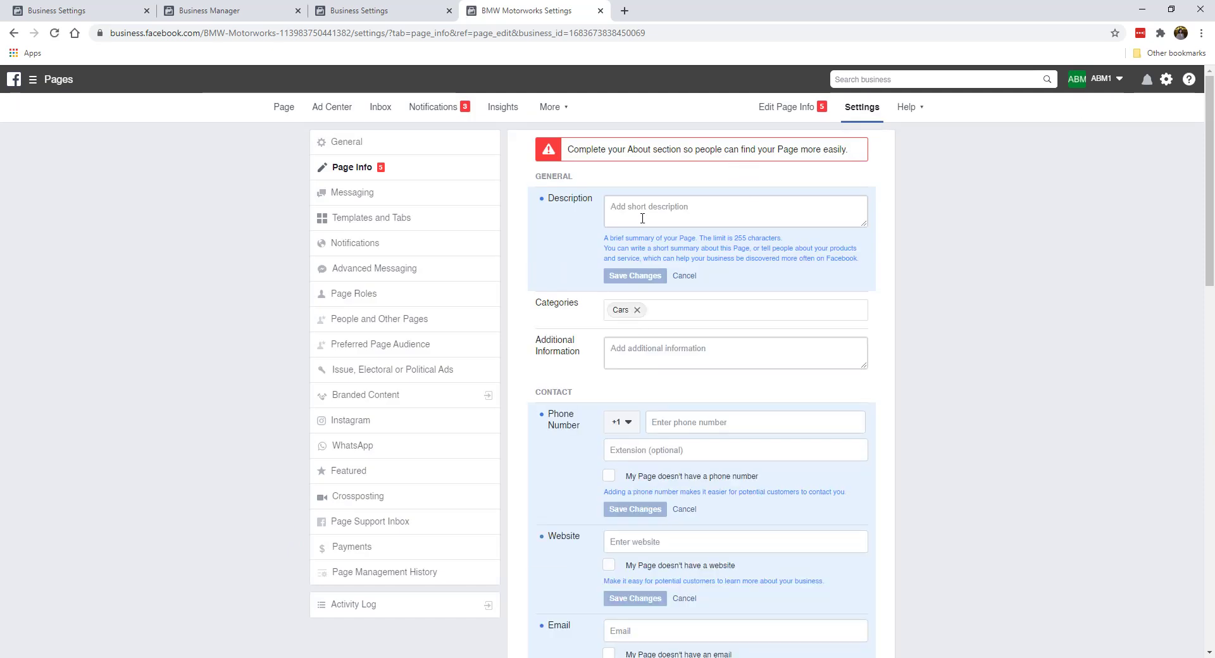
{"action": "scroll", "coordinate": [581, 431], "scroll_direction": "down", "scroll_amount": 5}
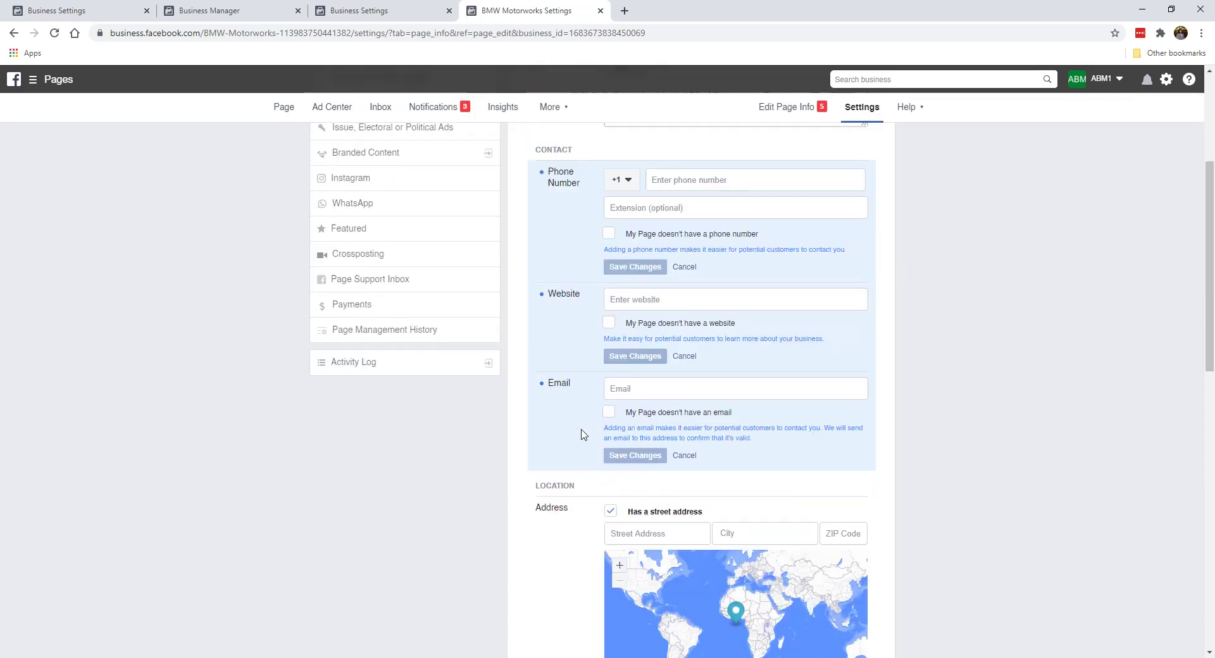
{"action": "scroll", "coordinate": [582, 434], "scroll_direction": "up", "scroll_amount": 5}
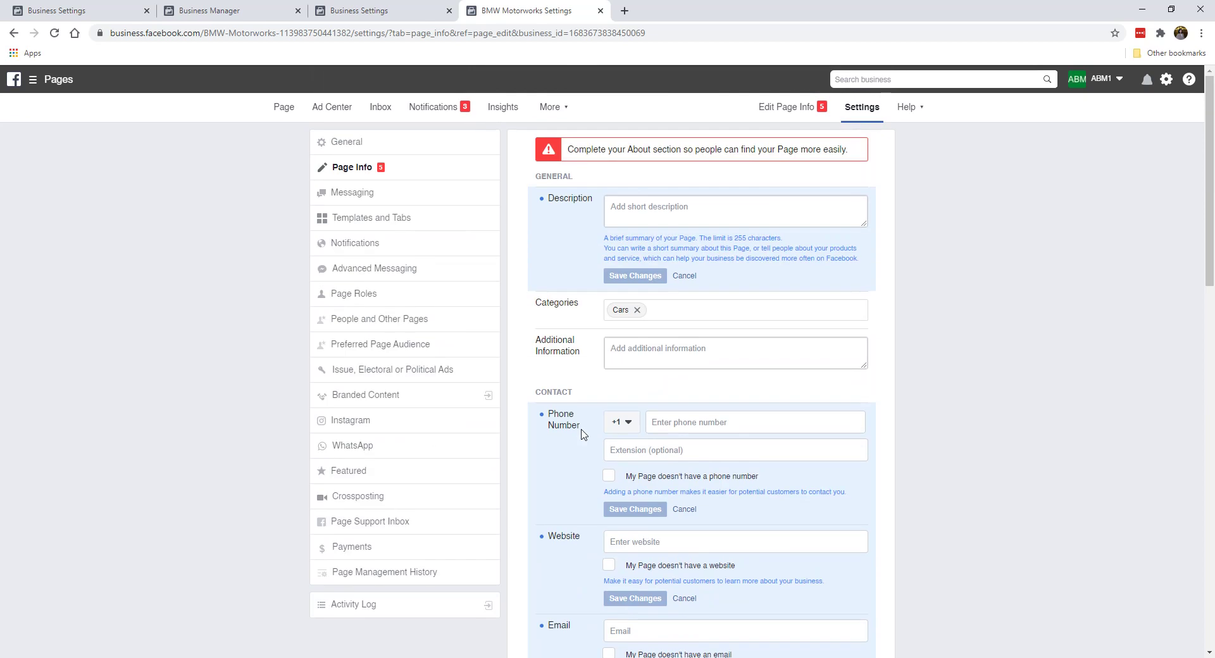
{"action": "left_click", "coordinate": [676, 216]}
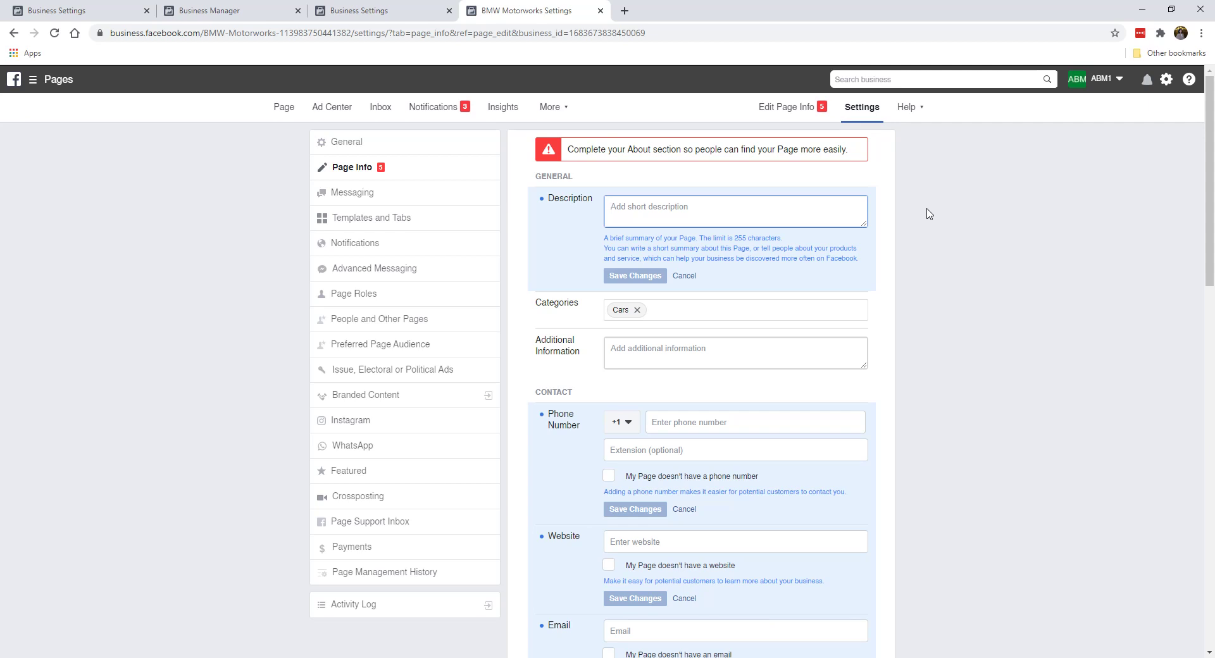
{"action": "type", "text": "German enginee"}
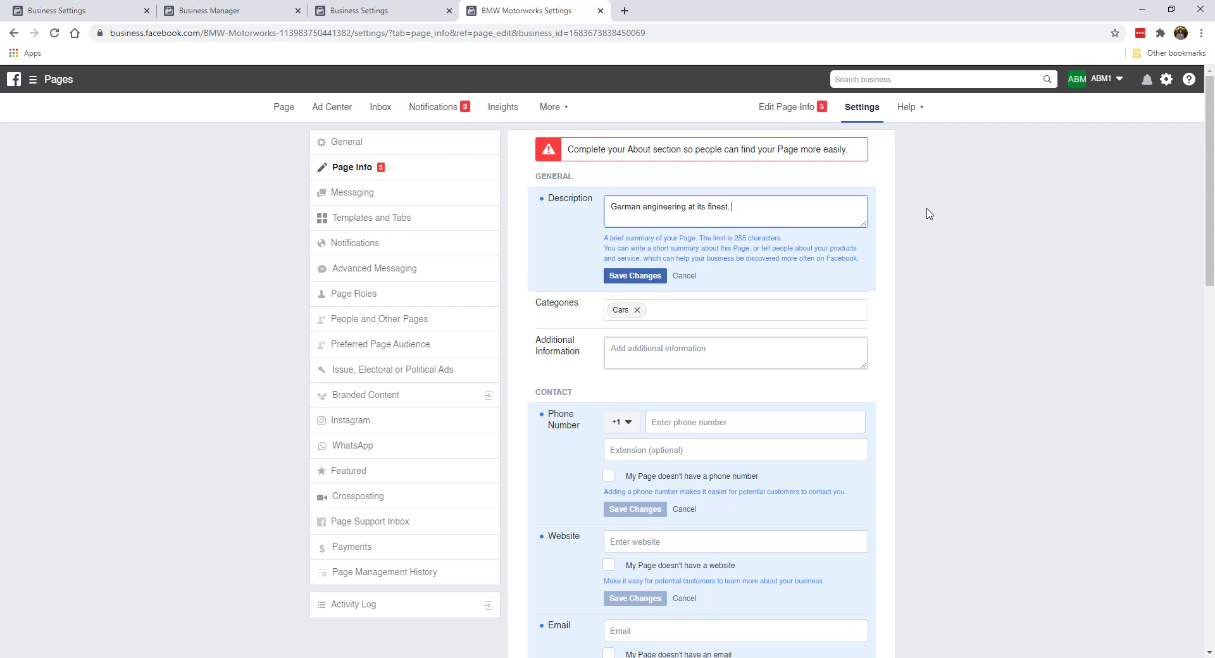
{"action": "type", "text": "ring at its finest, and all things BMW"}
{"action": "type", "text": "share all the l"}
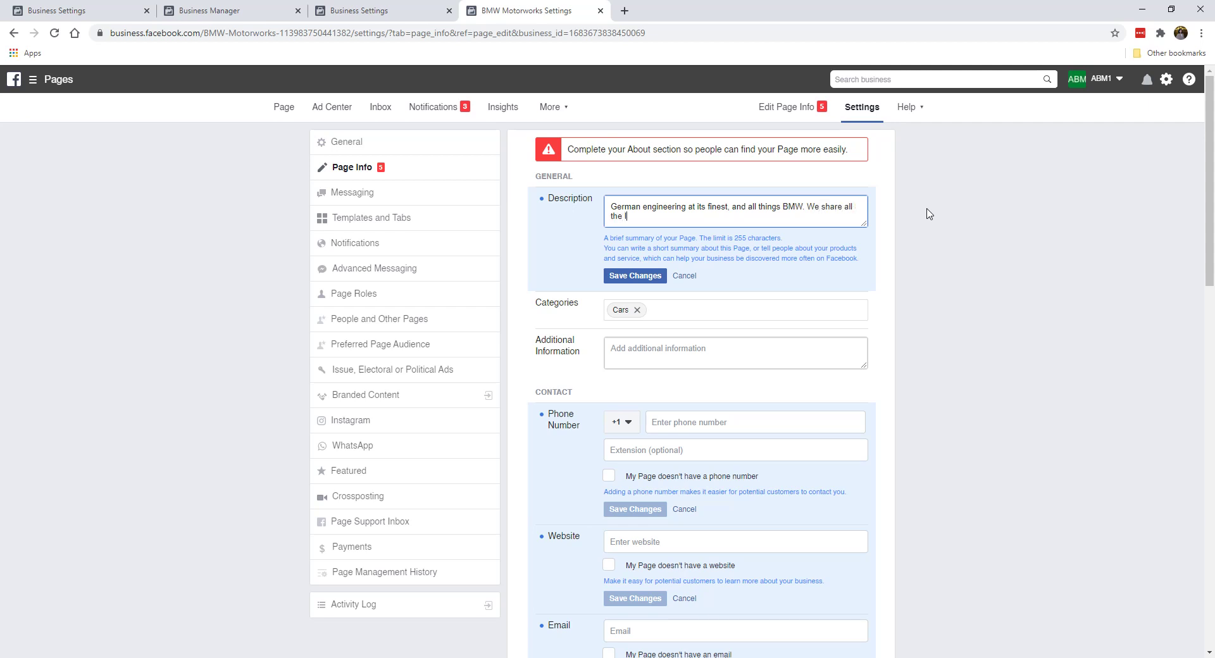
{"action": "type", "text": "atest gadgets, accesories and"}
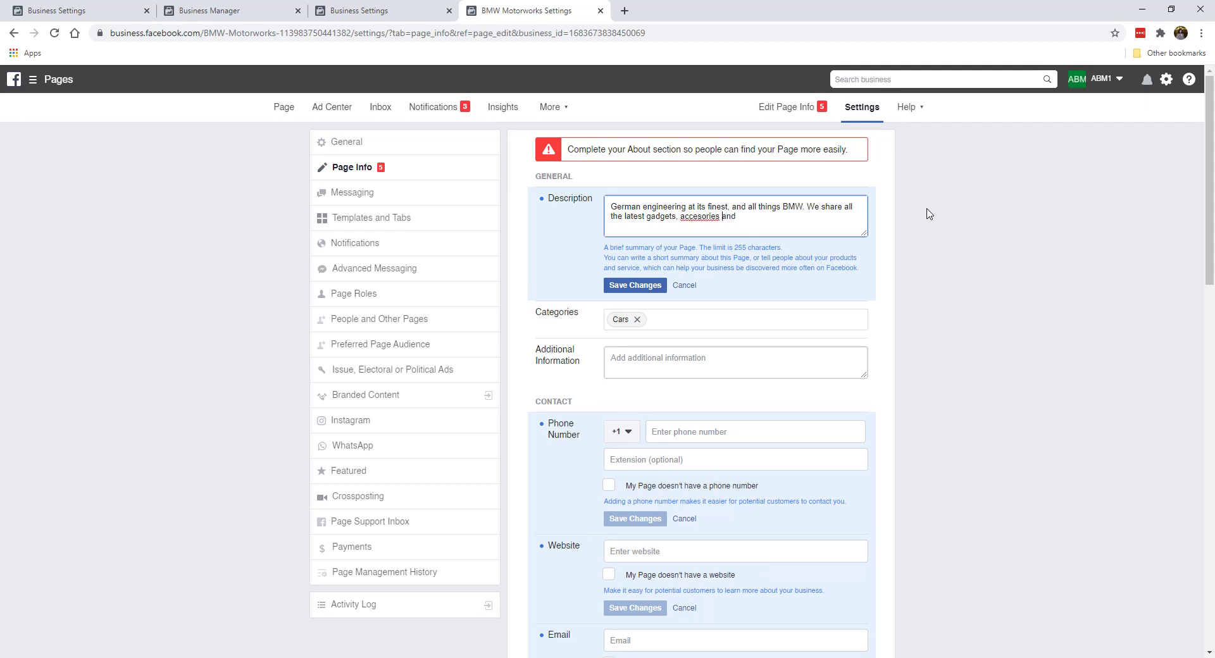
{"action": "type", "text": "s"}
{"action": "type", "text": "odels."}
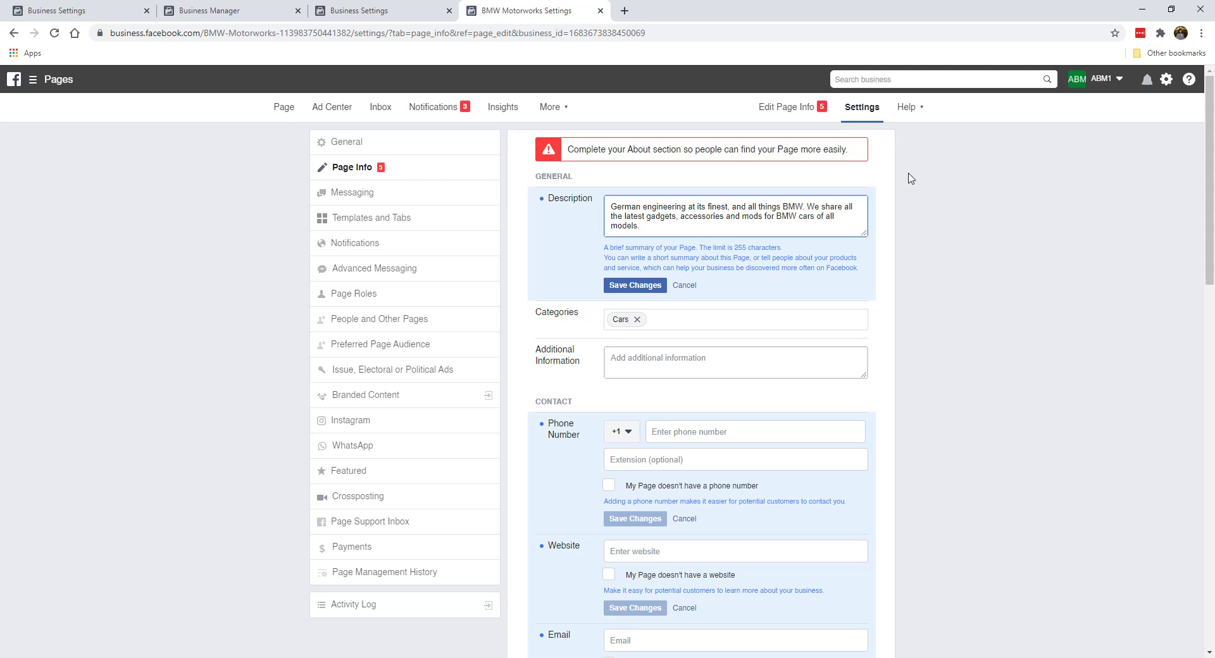
{"action": "left_click", "coordinate": [624, 293]}
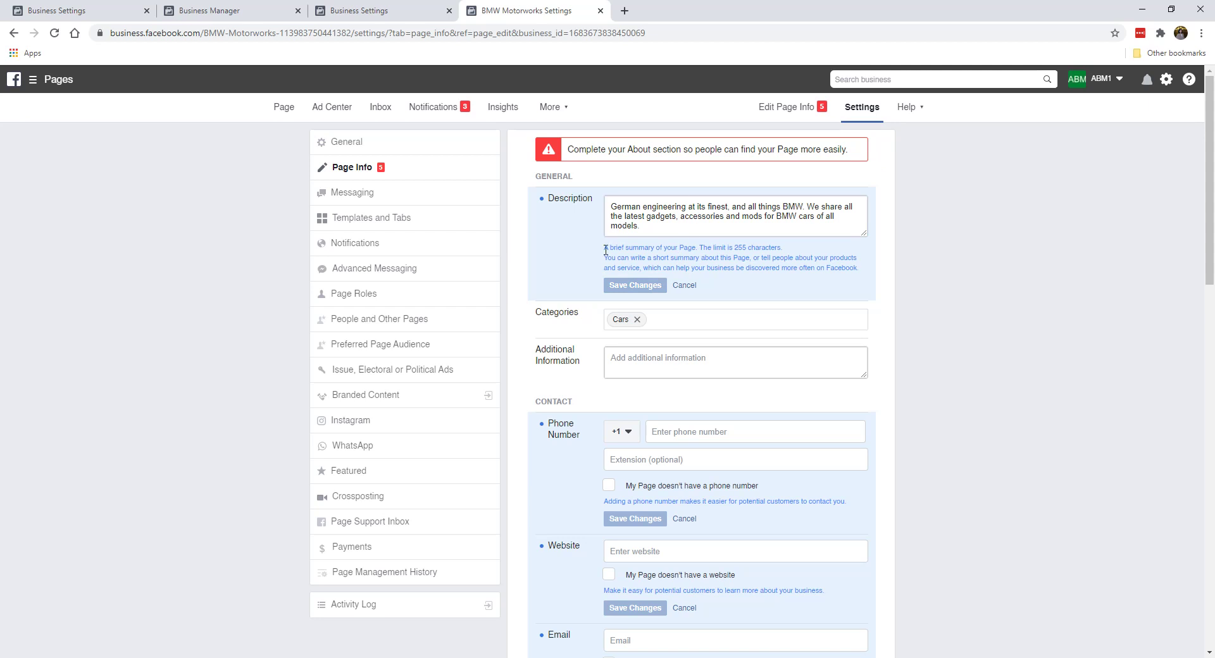
Mark the Page as having no phone number and save
{"action": "scroll", "coordinate": [620, 327], "scroll_direction": "down", "scroll_amount": 2}
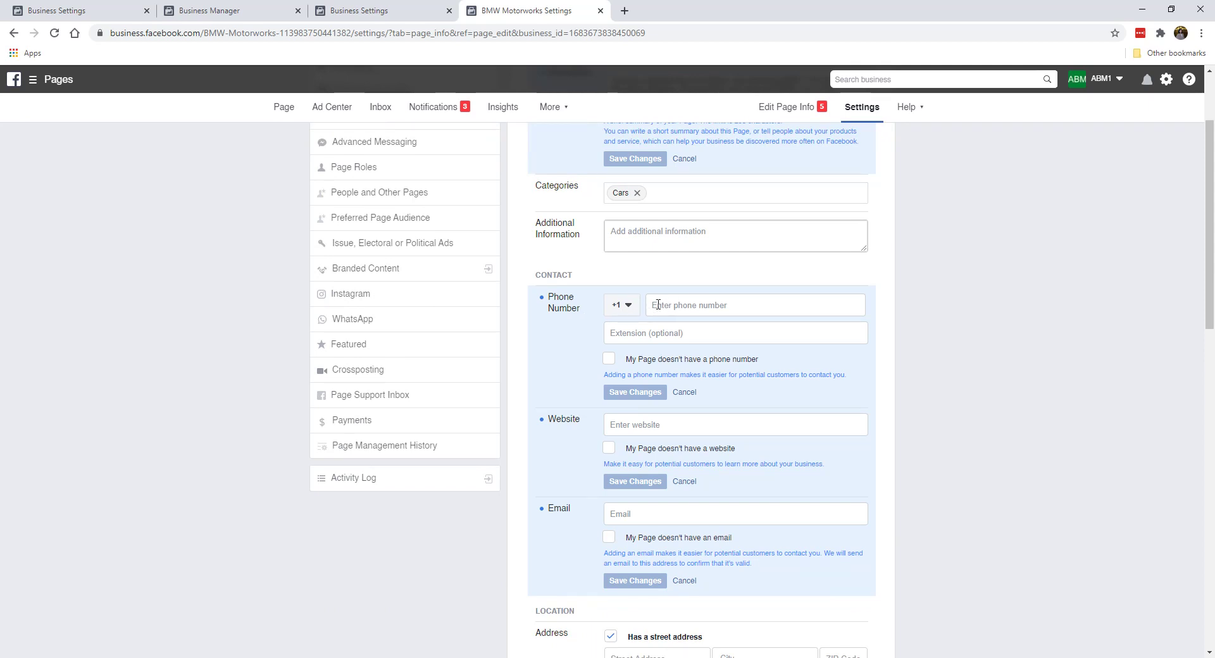
{"action": "left_click", "coordinate": [609, 360]}
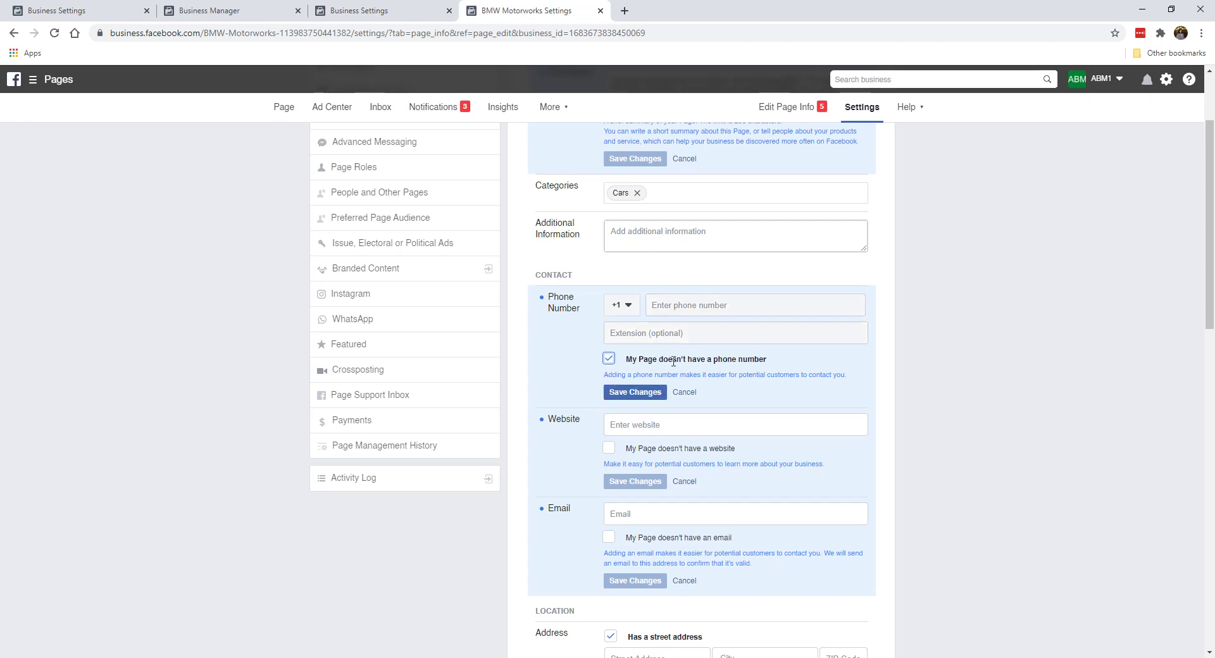
{"action": "left_click", "coordinate": [646, 391]}
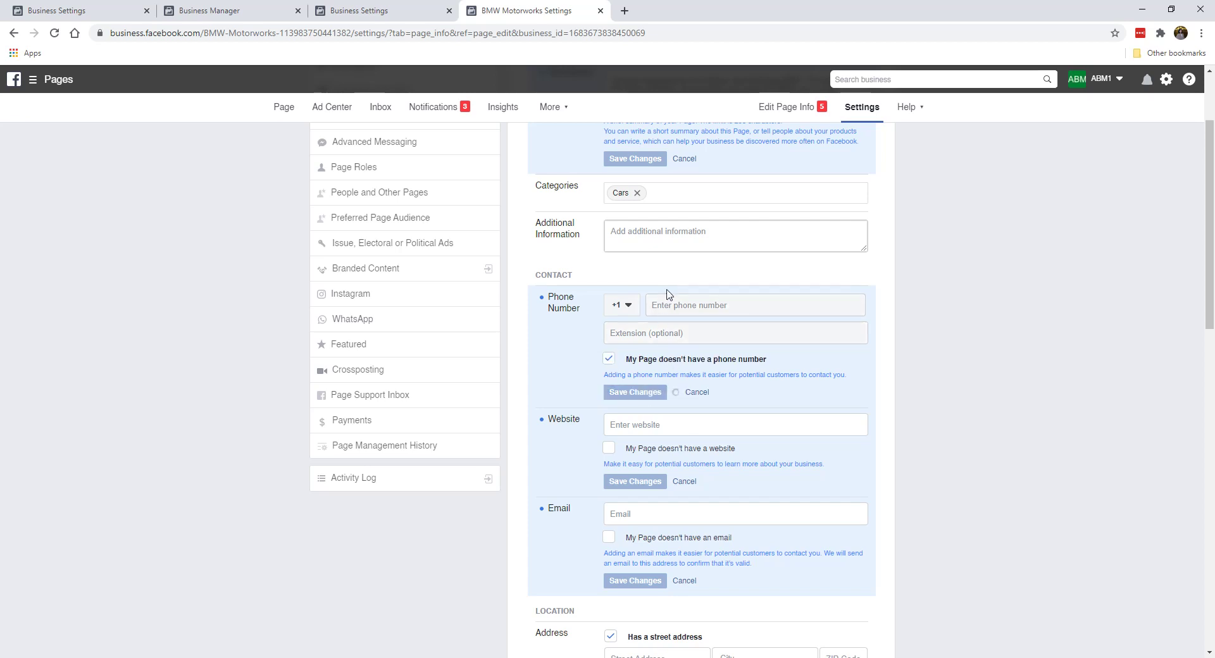
{"action": "scroll", "coordinate": [623, 398], "scroll_direction": "down", "scroll_amount": 1}
{"action": "left_click", "coordinate": [632, 361]}
{"action": "type", "text": "https:/"}
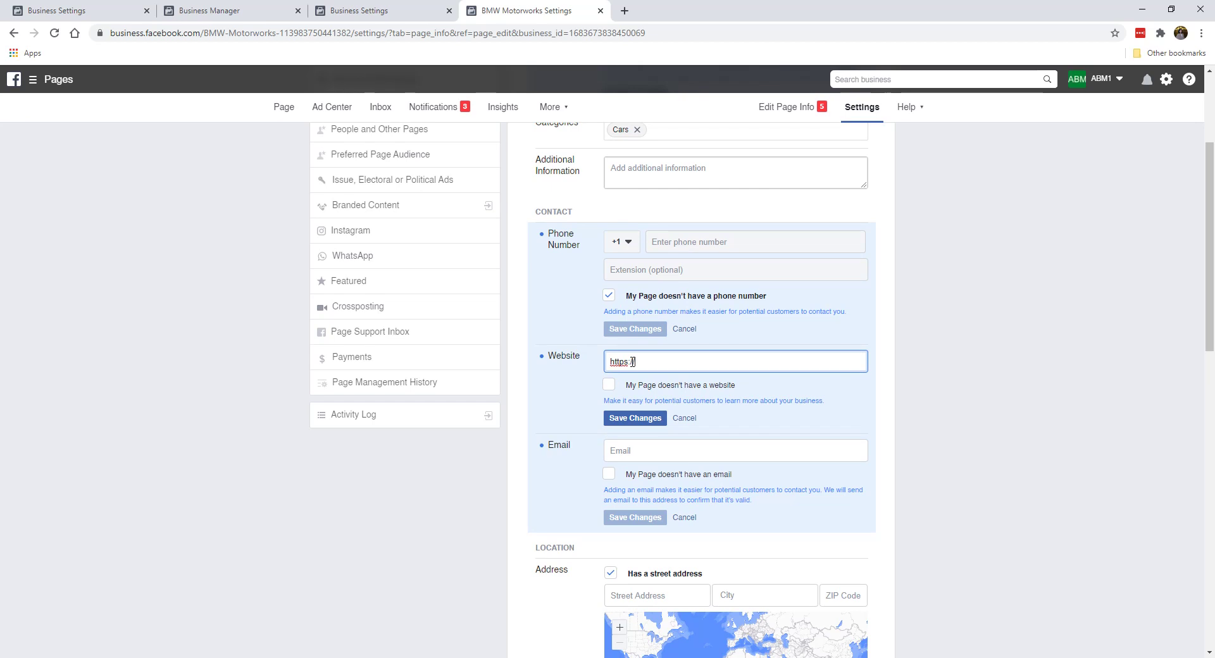
{"action": "key", "text": "BackSpace"}
{"action": "key", "text": "BackSpace"}
{"action": "key", "text": "BackSpace"}
{"action": "type", "text": "mwmotorworks.com/"}
{"action": "left_click", "coordinate": [632, 362]}
{"action": "type", "text": "/"}
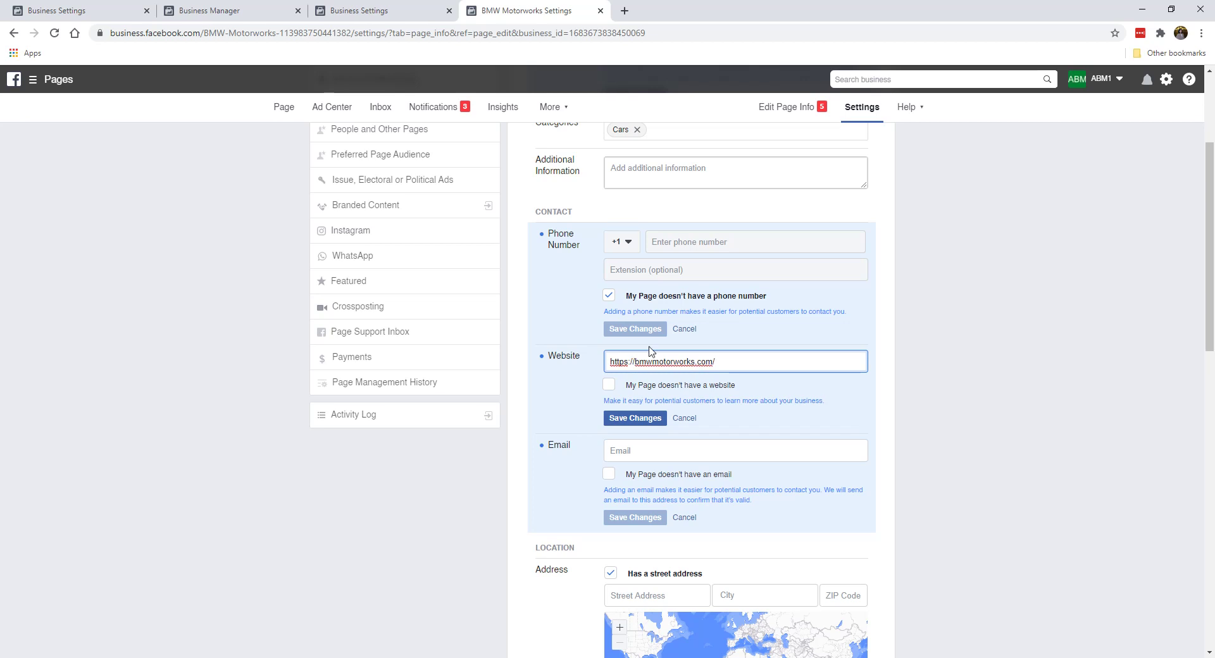
{"action": "left_click", "coordinate": [641, 418]}
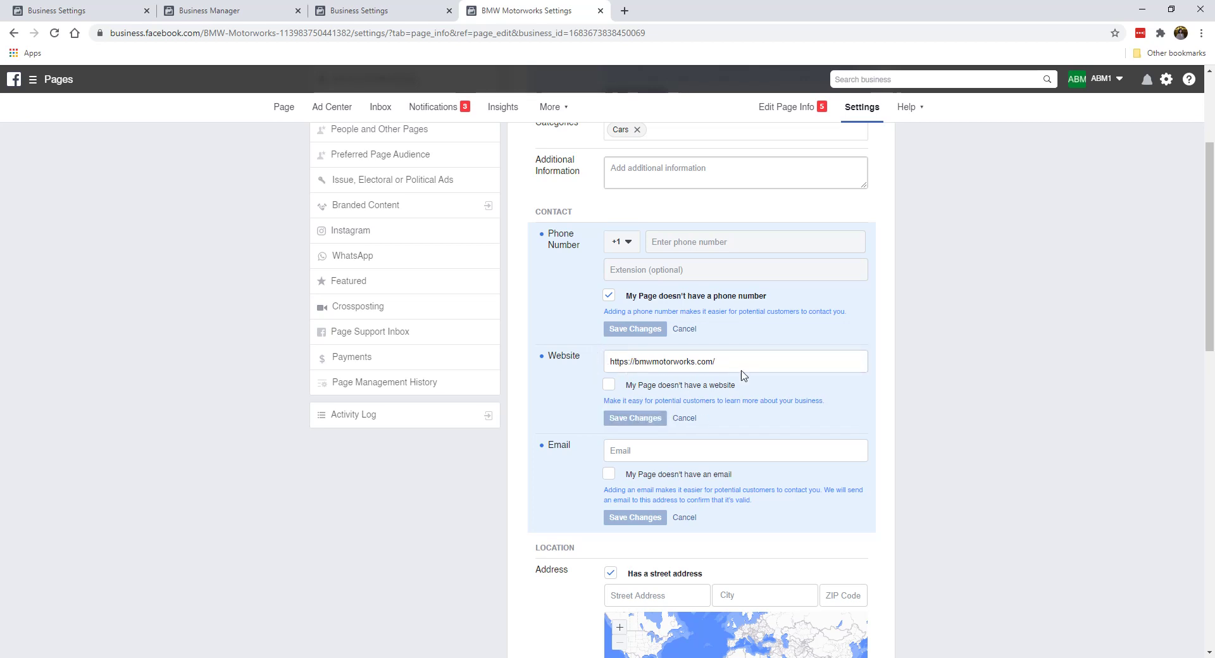
{"action": "left_click", "coordinate": [609, 384]}
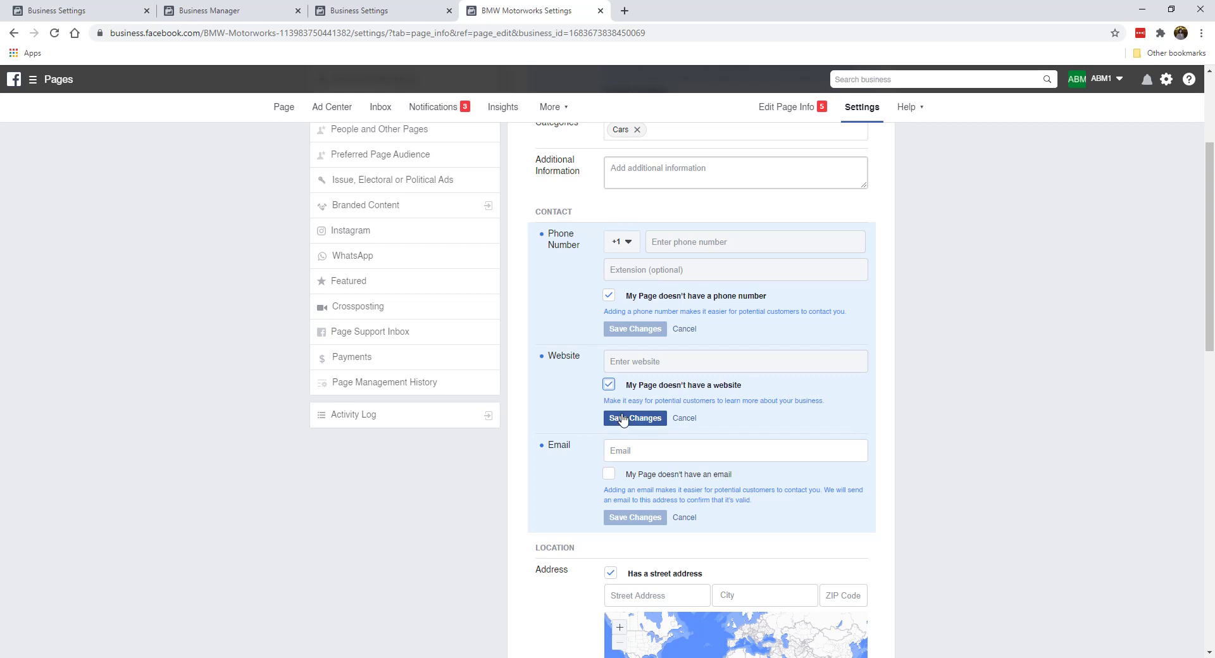
{"action": "left_click", "coordinate": [609, 384]}
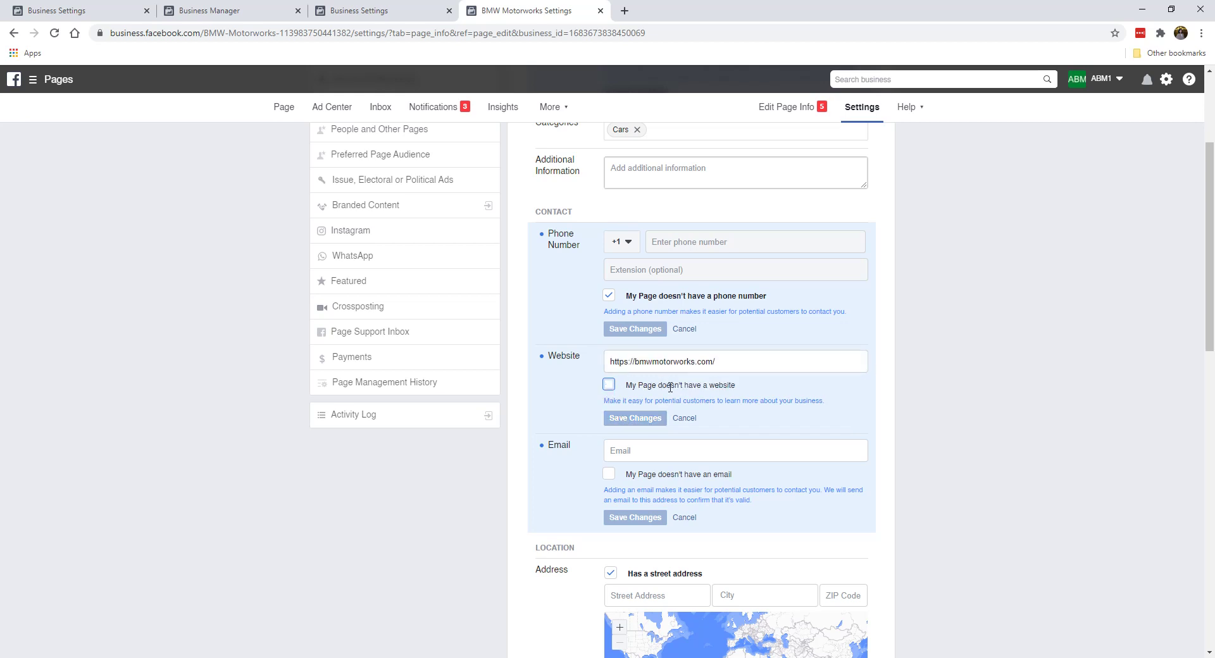
Enter the support e-mail address in the Email field and save it
{"action": "scroll", "coordinate": [651, 373], "scroll_direction": "down", "scroll_amount": 2}
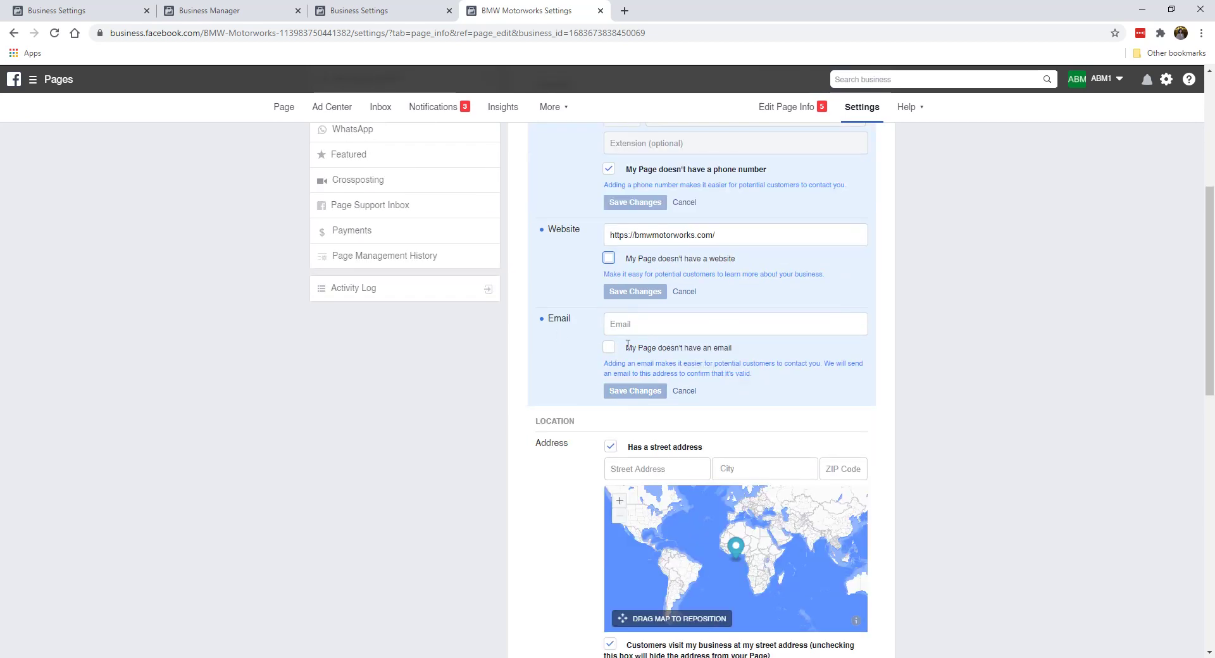
{"action": "left_click", "coordinate": [635, 324]}
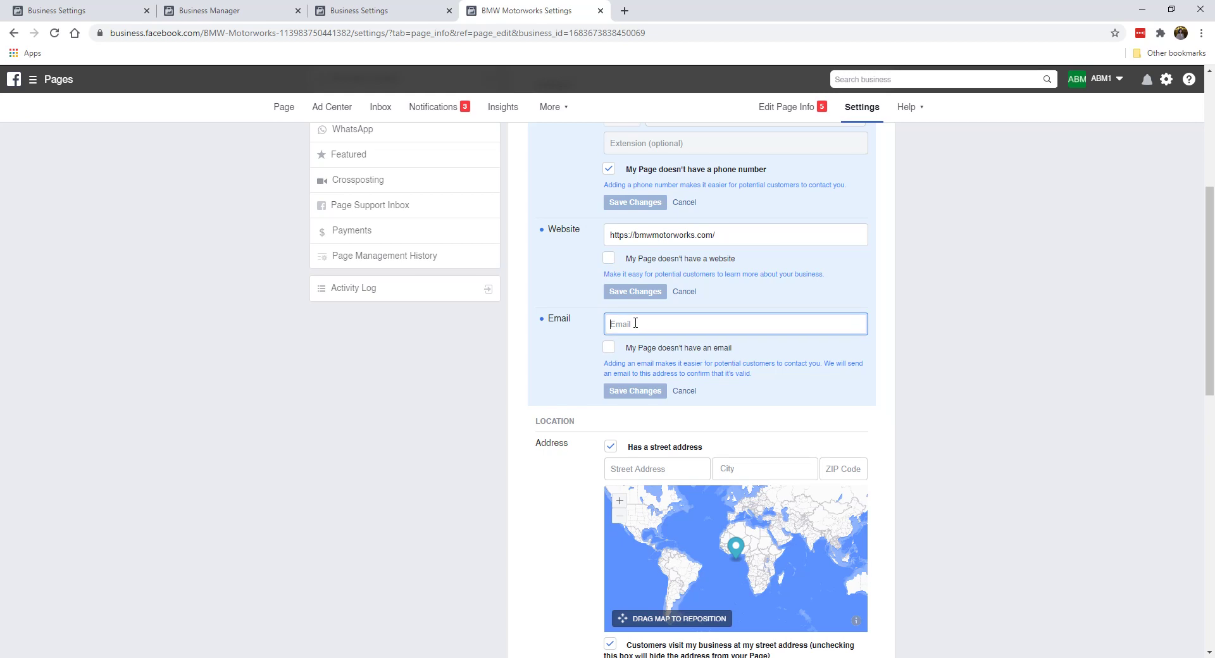
{"action": "type", "text": "bmwmotr"}
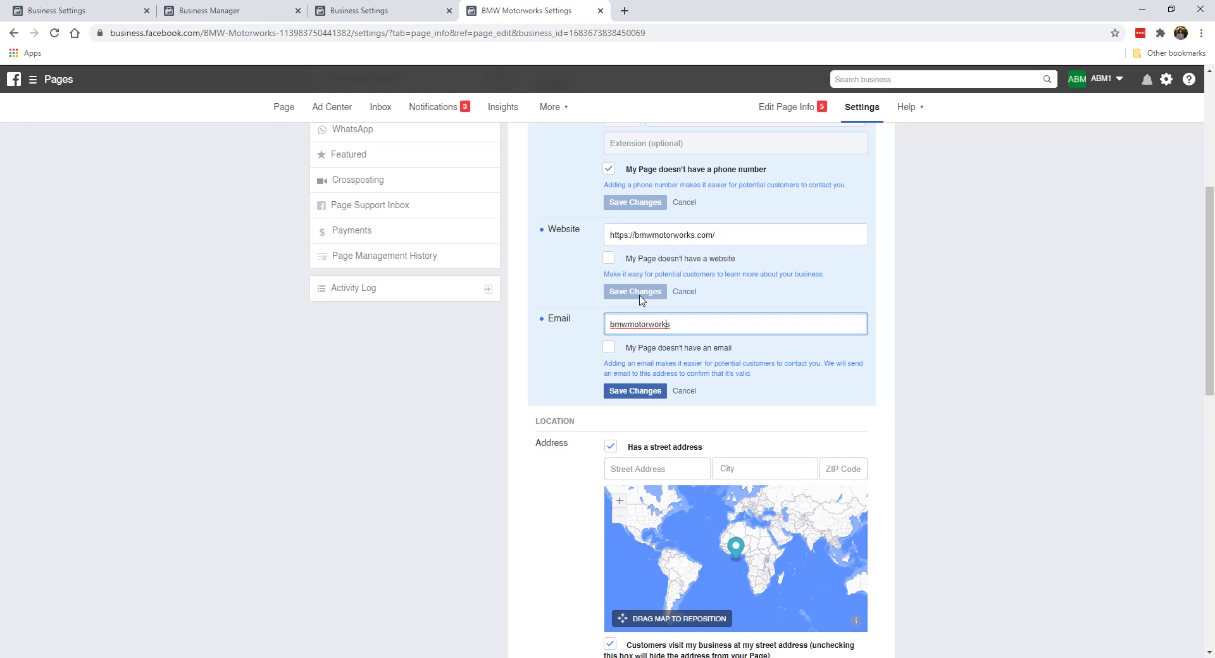
{"action": "type", "text": "support@"}
{"action": "key", "text": "End"}
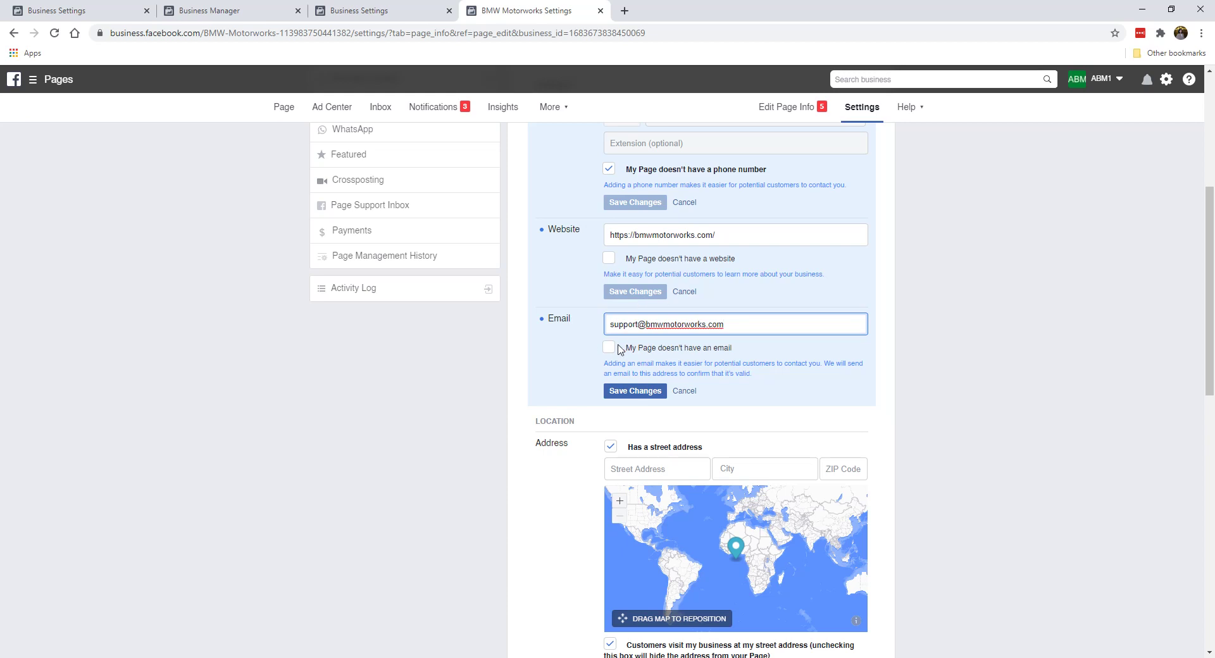
{"action": "left_click", "coordinate": [611, 352]}
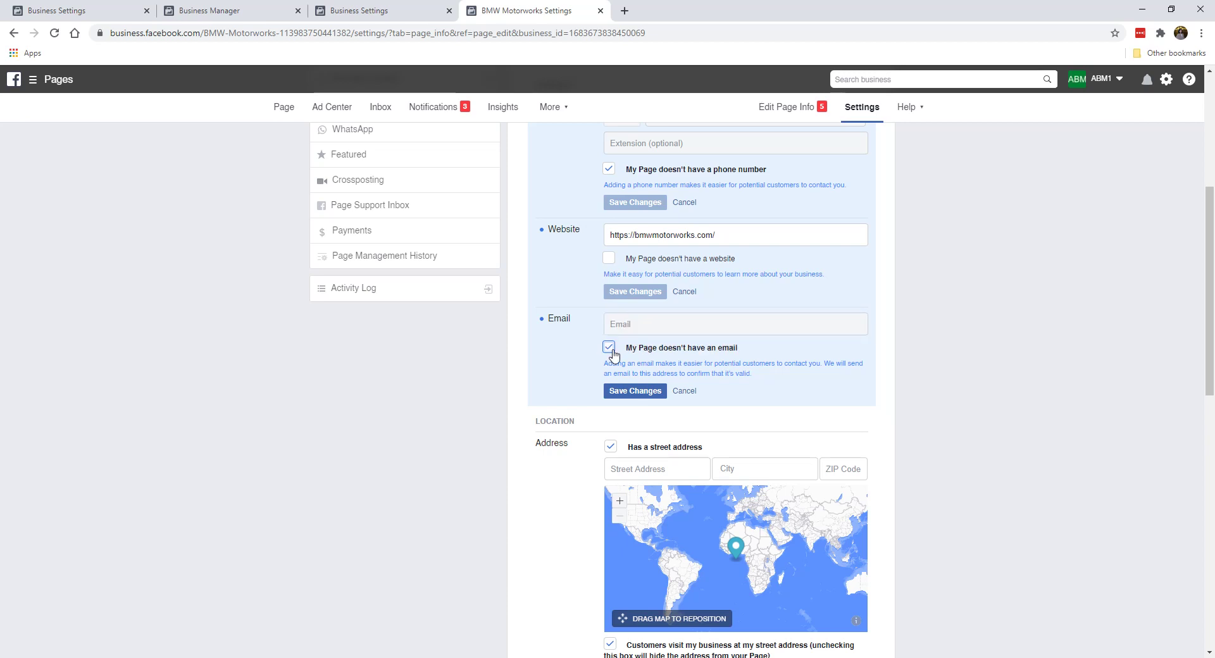
{"action": "left_click", "coordinate": [610, 349]}
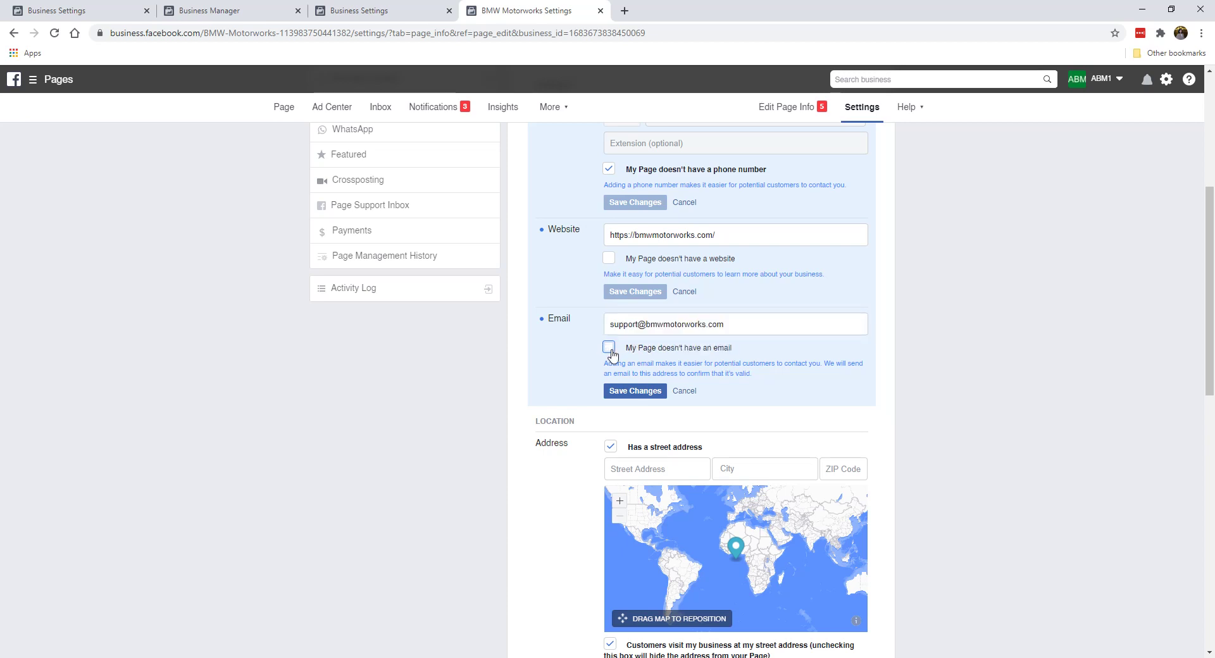
{"action": "left_click", "coordinate": [621, 393]}
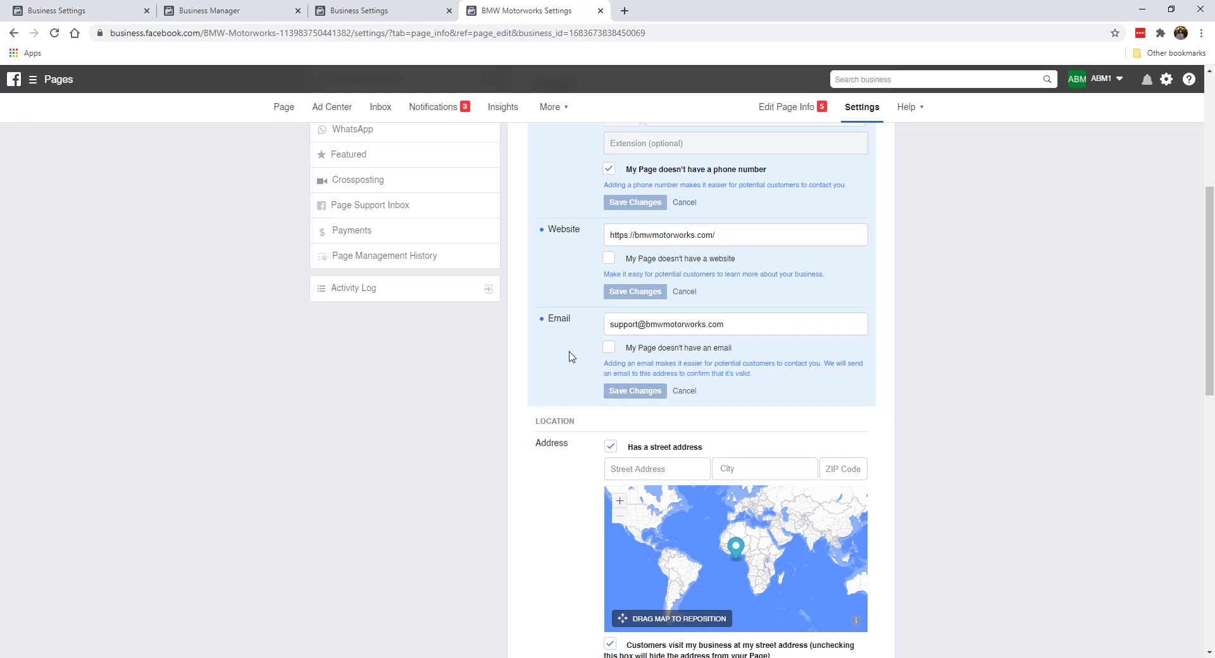
{"action": "scroll", "coordinate": [569, 357], "scroll_direction": "down", "scroll_amount": 3}
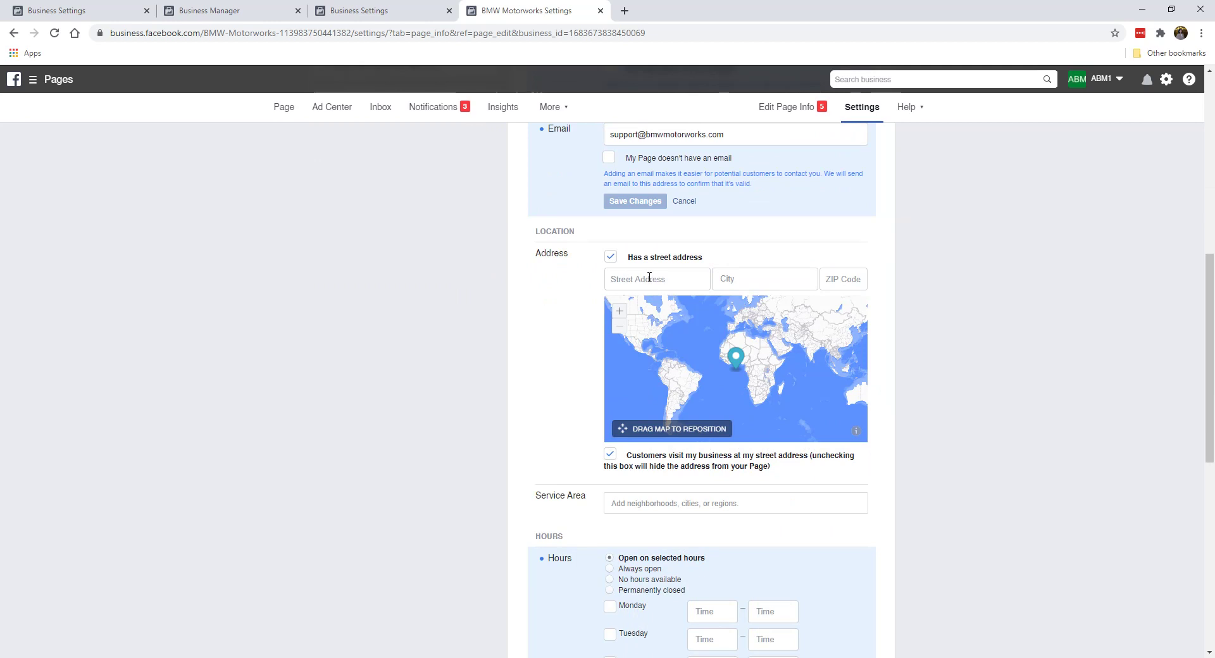
Uncheck 'Has a street address' and 'Customers visit my business', save, leaving service area unchanged
{"action": "left_click", "coordinate": [610, 261]}
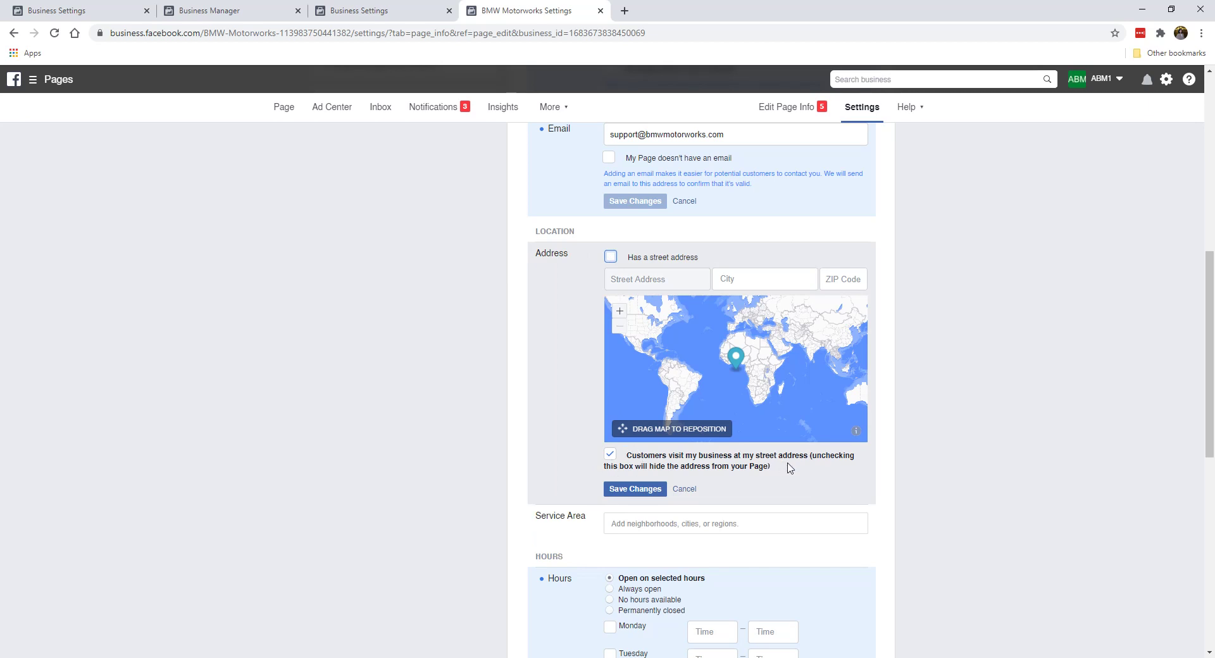
{"action": "left_click", "coordinate": [609, 454]}
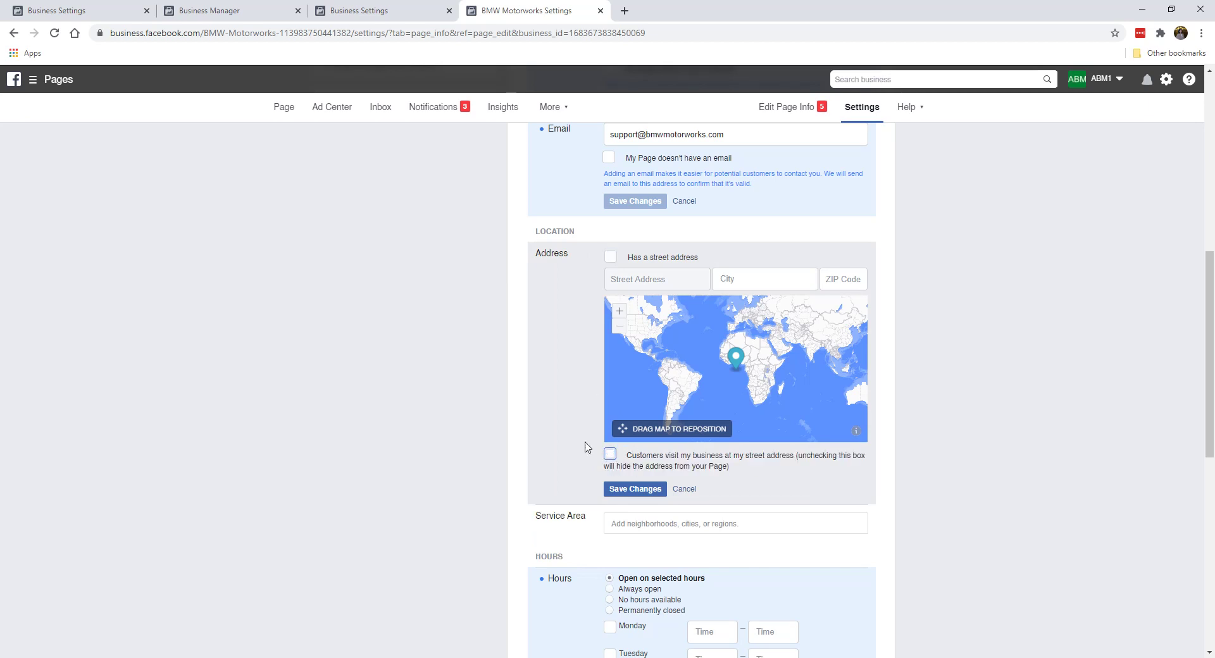
{"action": "left_click", "coordinate": [644, 489]}
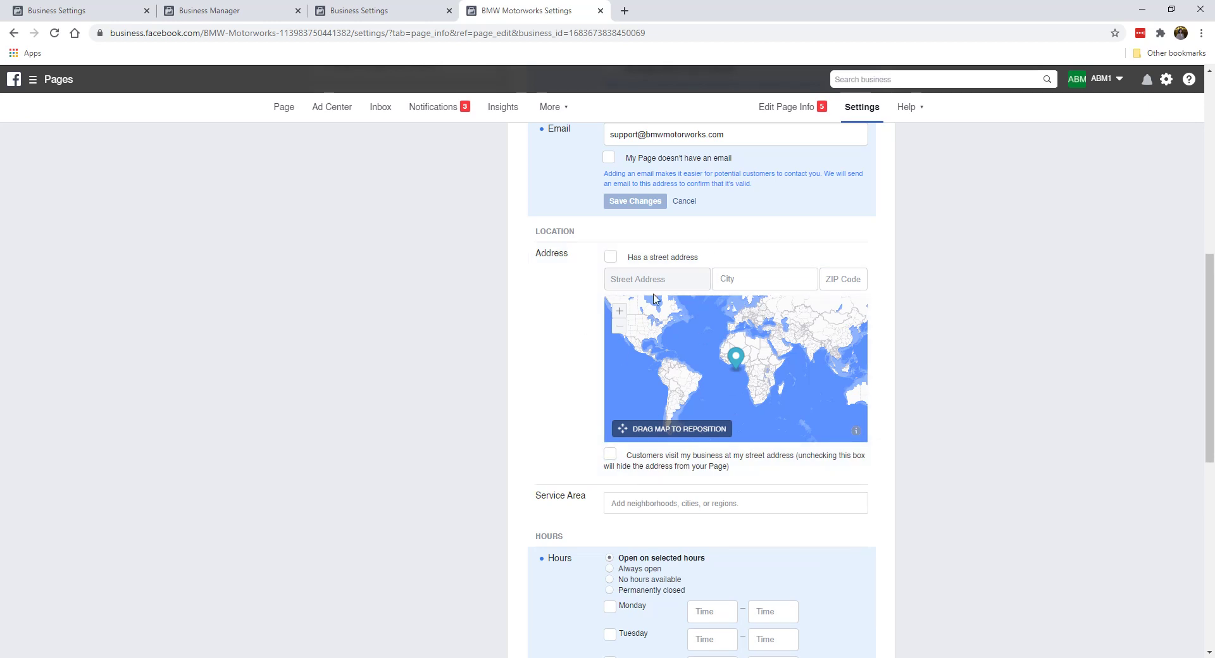
{"action": "scroll", "coordinate": [512, 386], "scroll_direction": "down", "scroll_amount": 1}
{"action": "scroll", "coordinate": [506, 381], "scroll_direction": "down", "scroll_amount": 2}
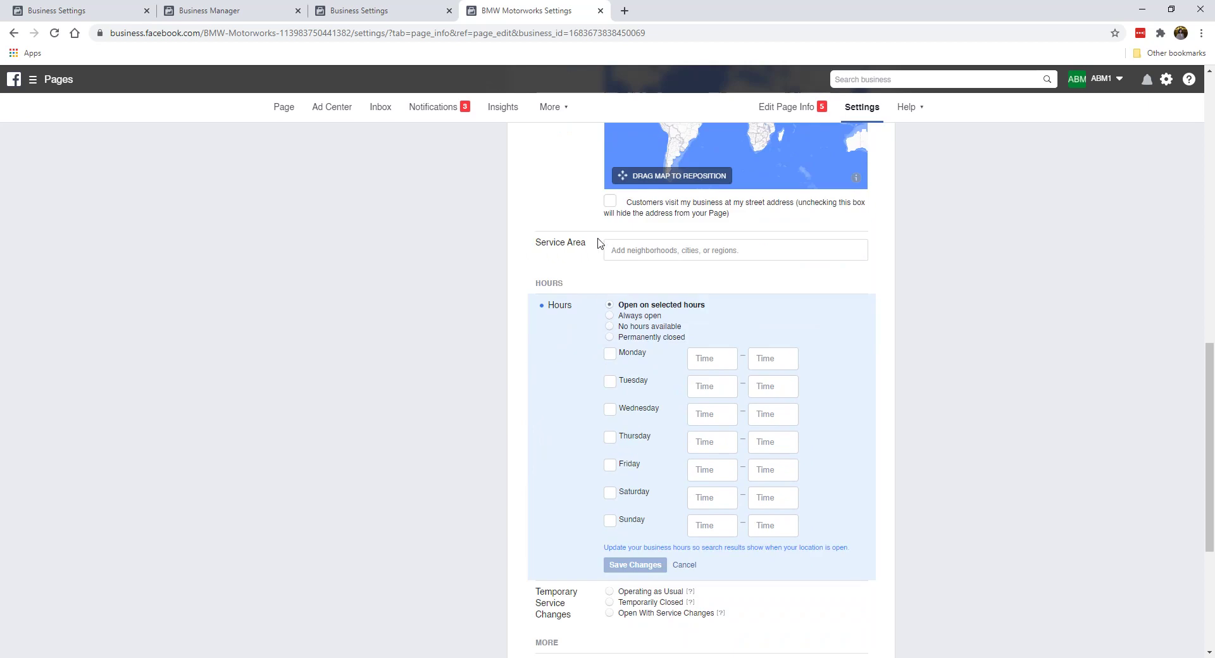
{"action": "left_click", "coordinate": [648, 253]}
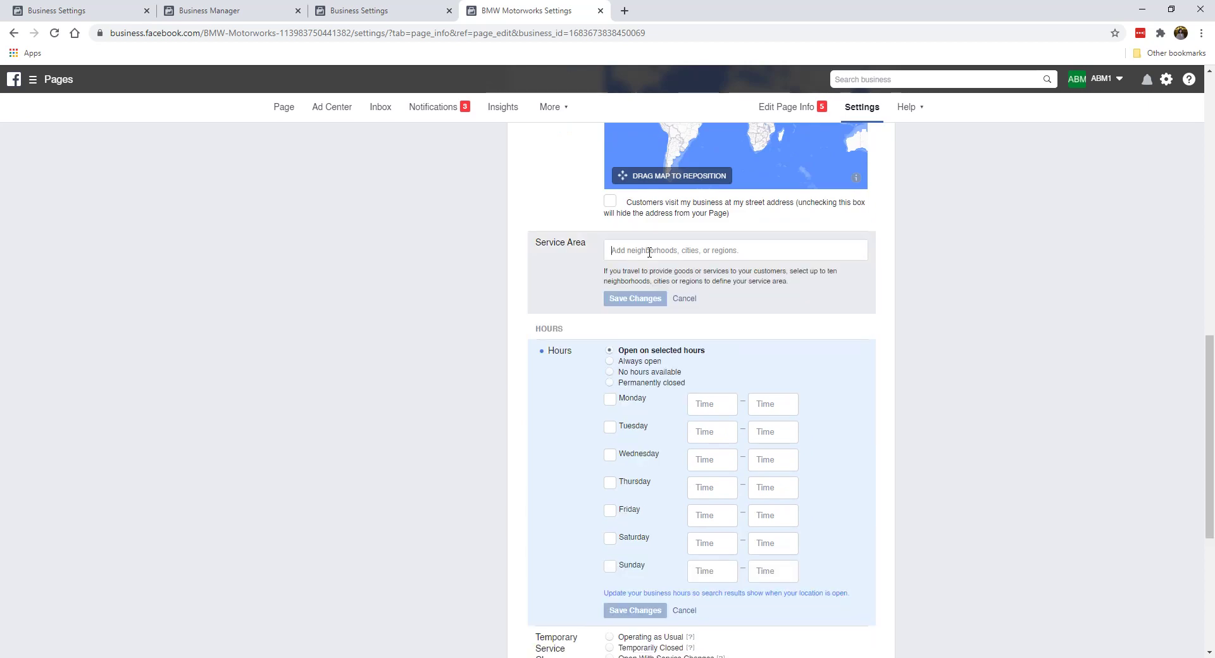
{"action": "left_click", "coordinate": [684, 298]}
Set the business hours to Always open and save
{"action": "scroll", "coordinate": [586, 285], "scroll_direction": "down", "scroll_amount": 1}
{"action": "scroll", "coordinate": [568, 263], "scroll_direction": "down", "scroll_amount": 1}
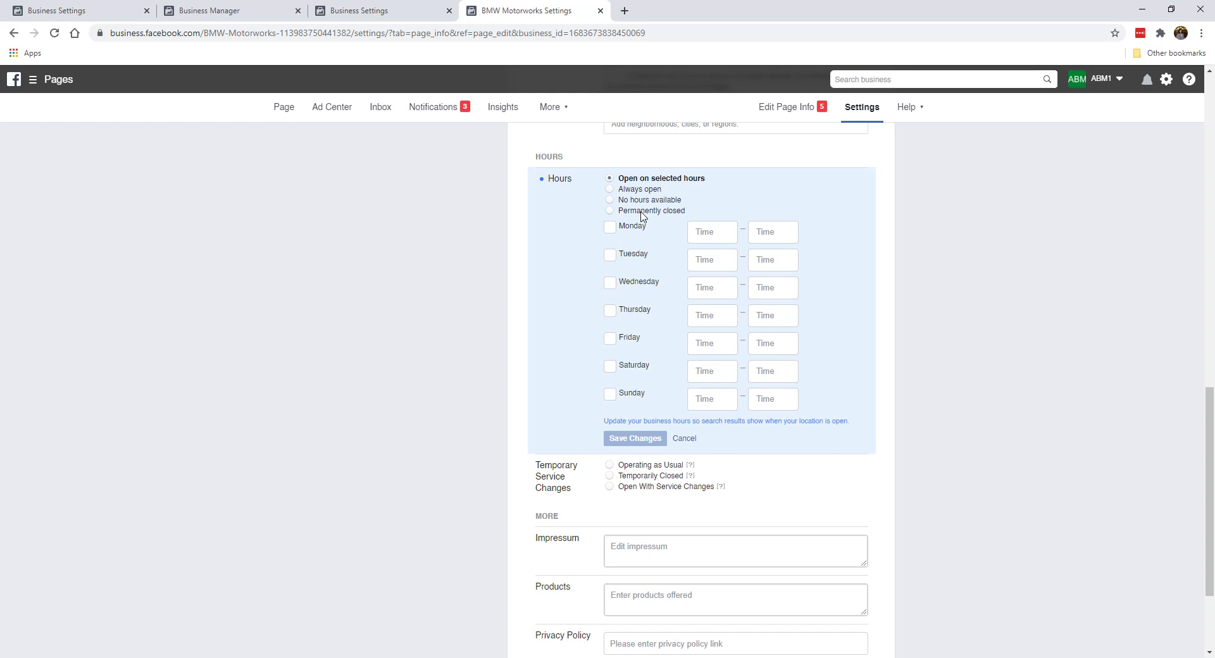
{"action": "left_click", "coordinate": [650, 189]}
{"action": "left_click", "coordinate": [634, 293]}
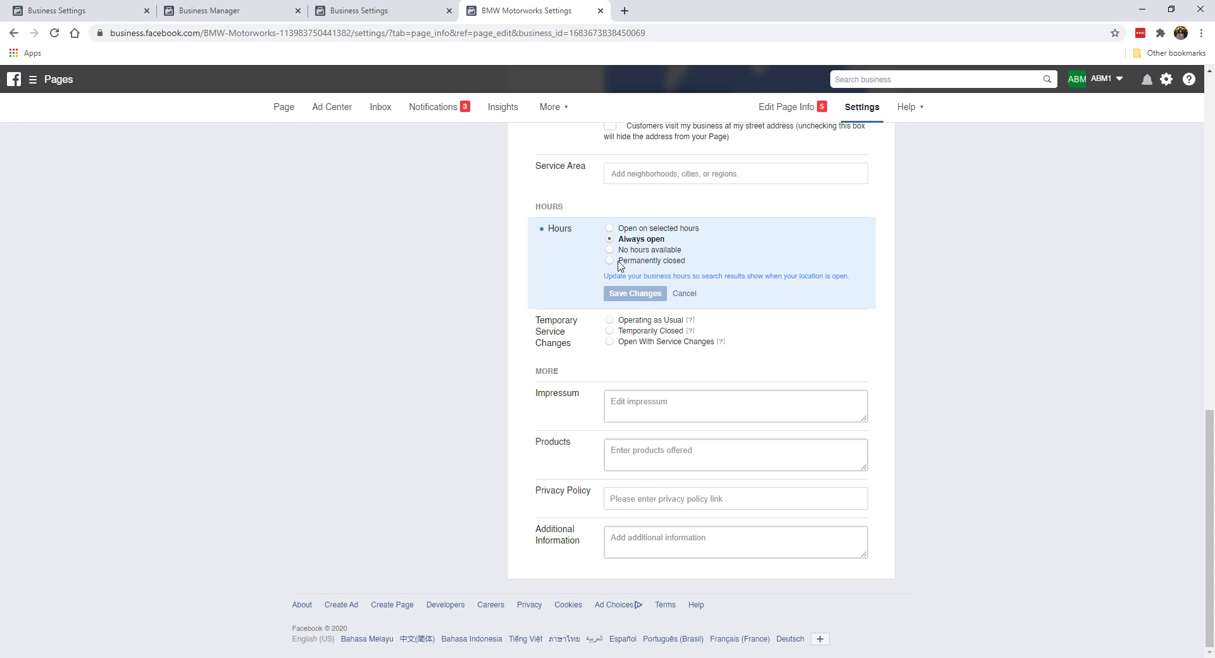
{"action": "left_click", "coordinate": [611, 260]}
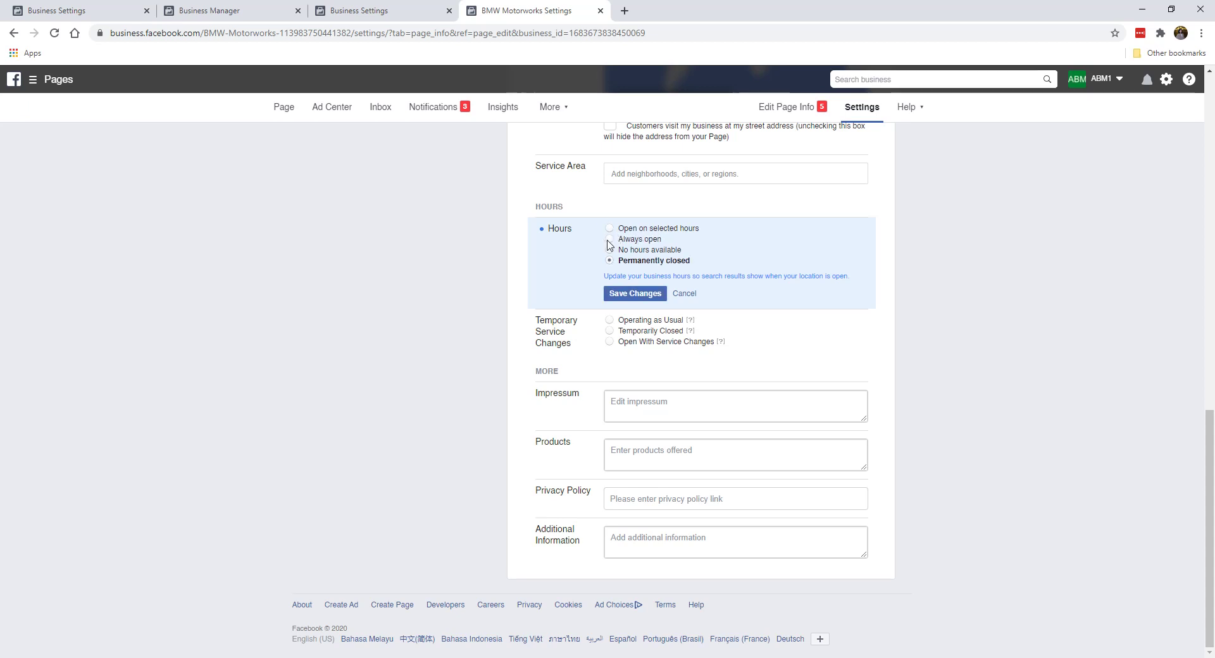
{"action": "left_click", "coordinate": [612, 238]}
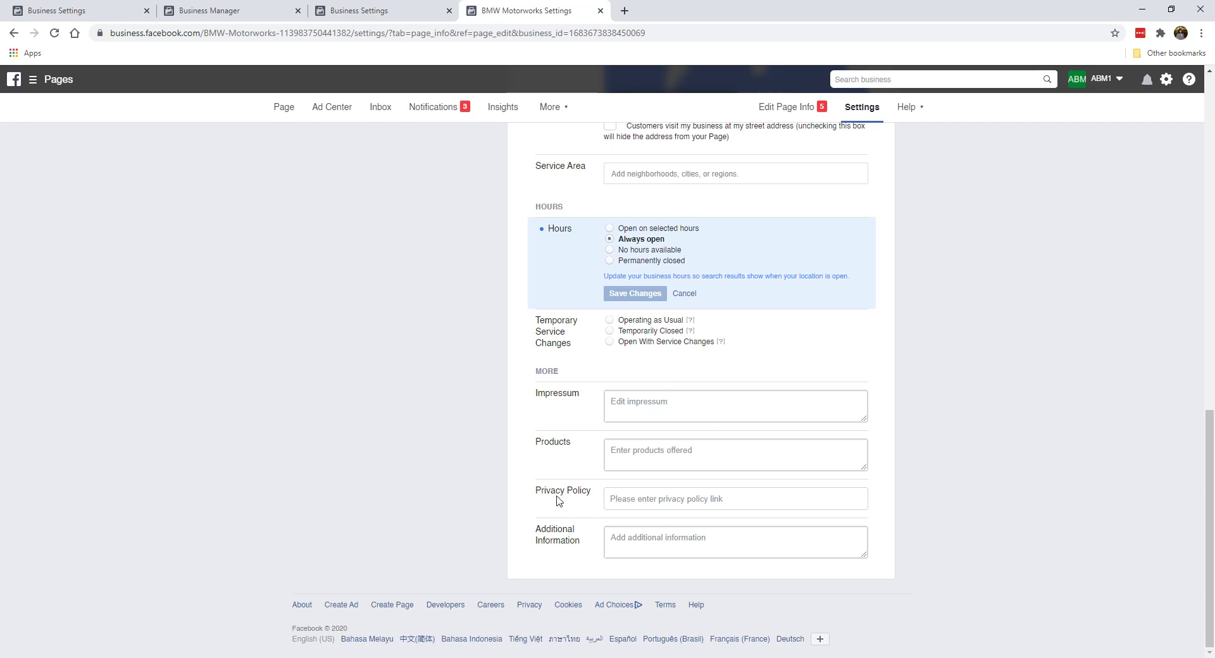
Leave the privacy policy link empty, closing its editor unchanged
{"action": "left_click", "coordinate": [645, 500]}
{"action": "left_click", "coordinate": [652, 518]}
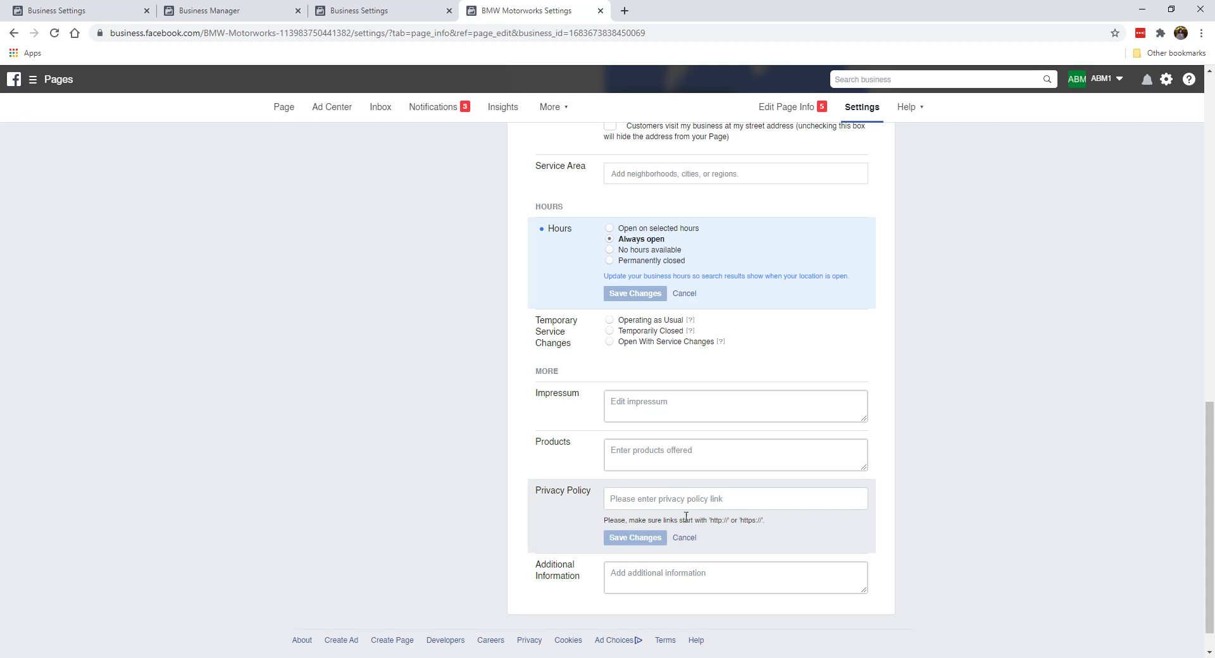
{"action": "left_click", "coordinate": [686, 537]}
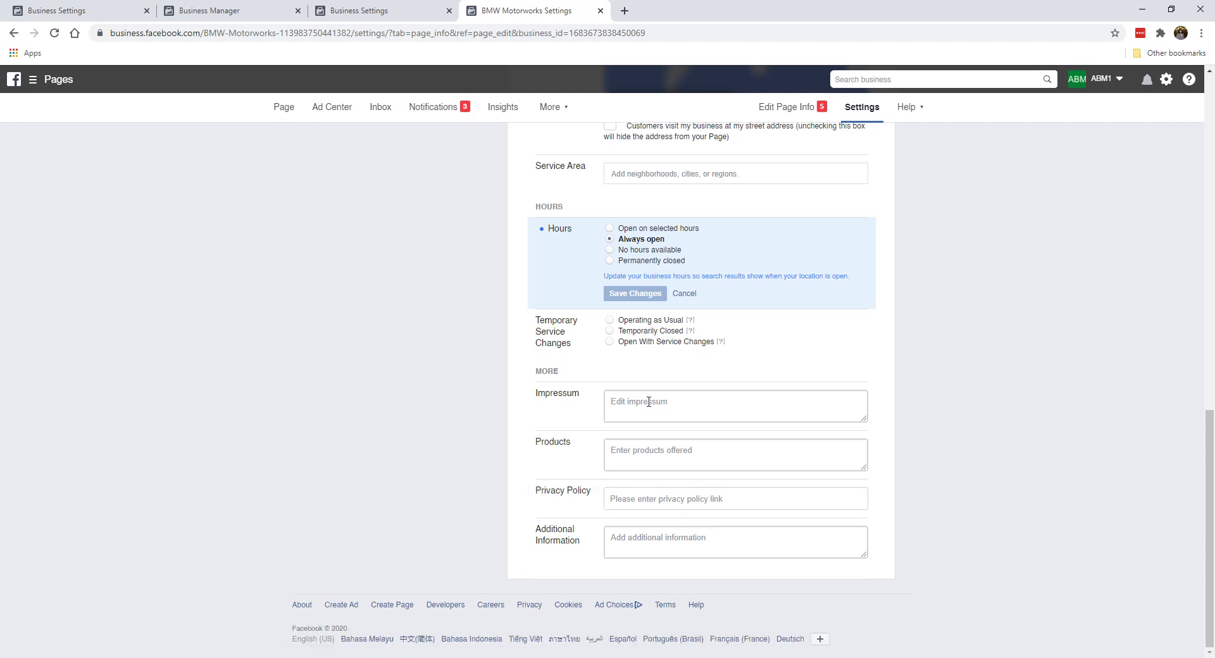
{"action": "scroll", "coordinate": [680, 418], "scroll_direction": "up", "scroll_amount": 13}
Open Messaging settings and review the Return-key sending, greeting and sender display options
{"action": "left_click", "coordinate": [374, 198]}
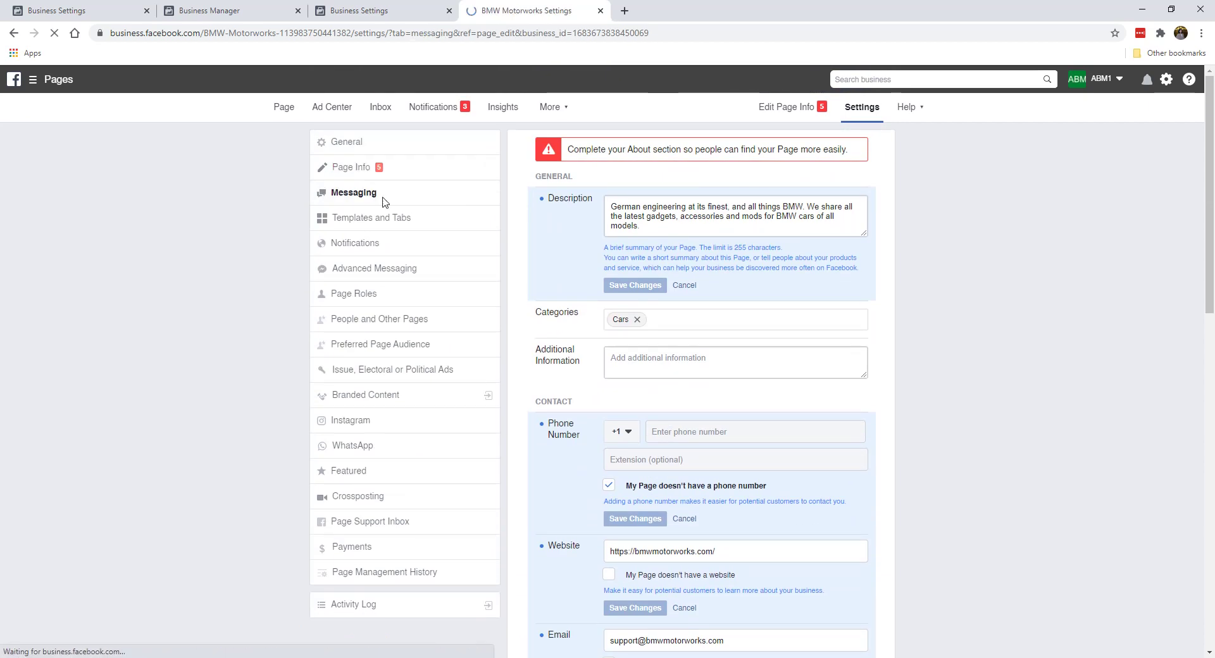
{"action": "scroll", "coordinate": [698, 354], "scroll_direction": "down", "scroll_amount": 4}
{"action": "scroll", "coordinate": [701, 367], "scroll_direction": "down", "scroll_amount": 3}
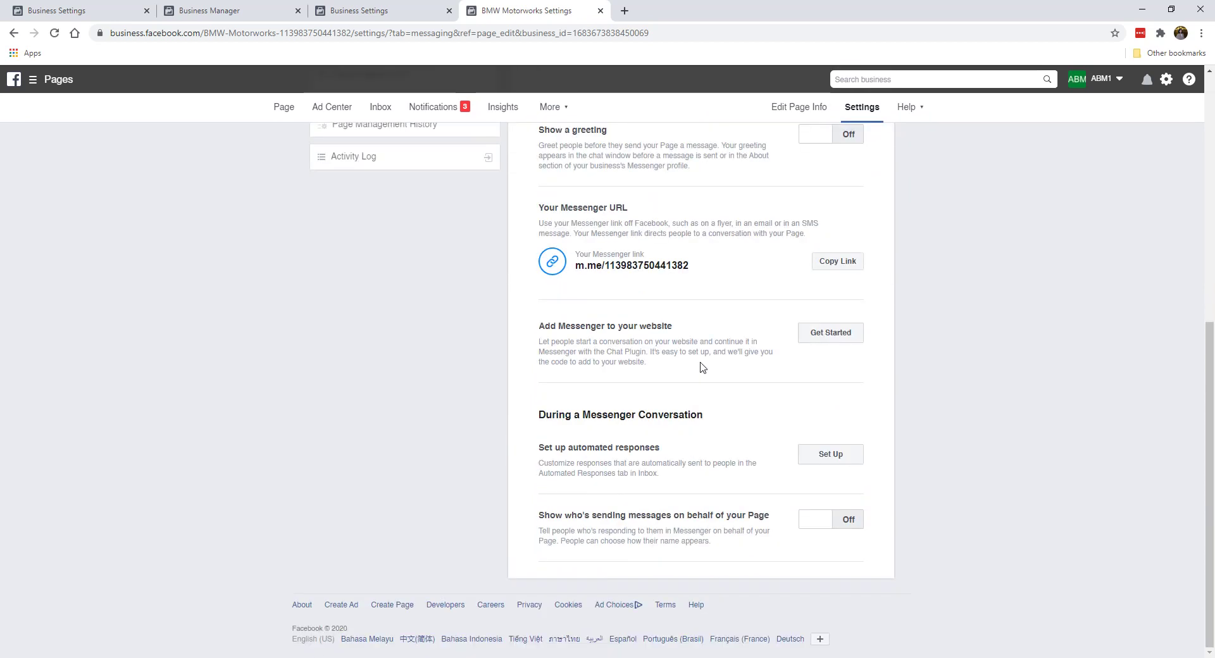
{"action": "scroll", "coordinate": [701, 366], "scroll_direction": "up", "scroll_amount": 7}
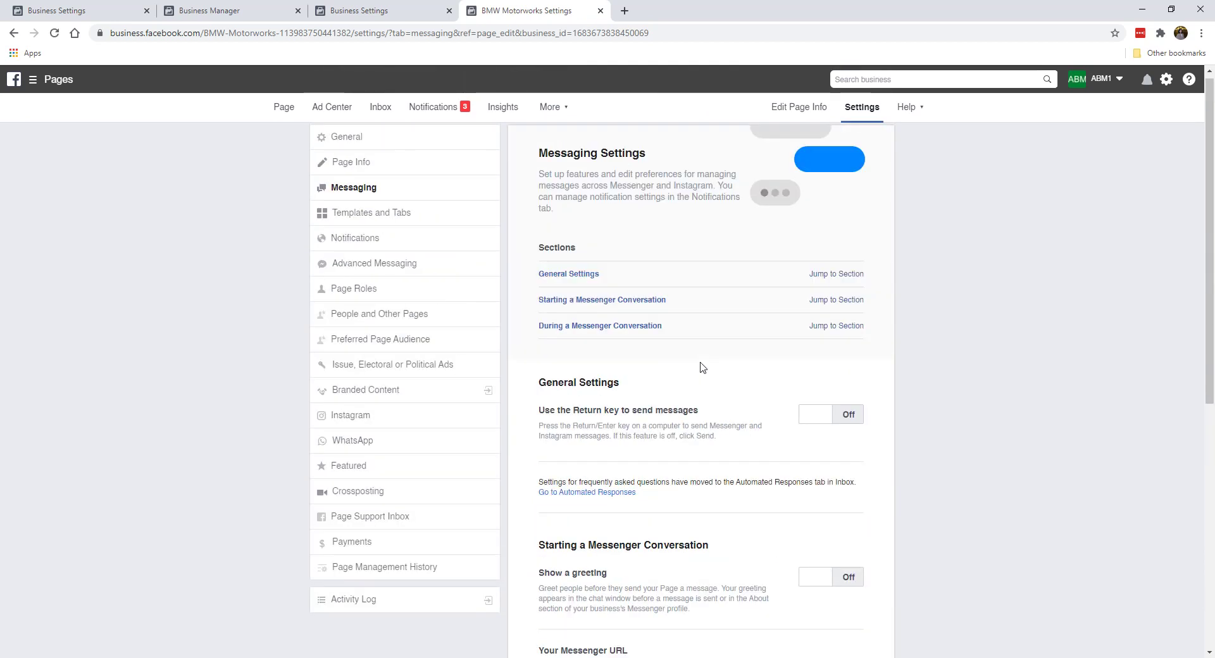
{"action": "scroll", "coordinate": [701, 367], "scroll_direction": "down", "scroll_amount": 7}
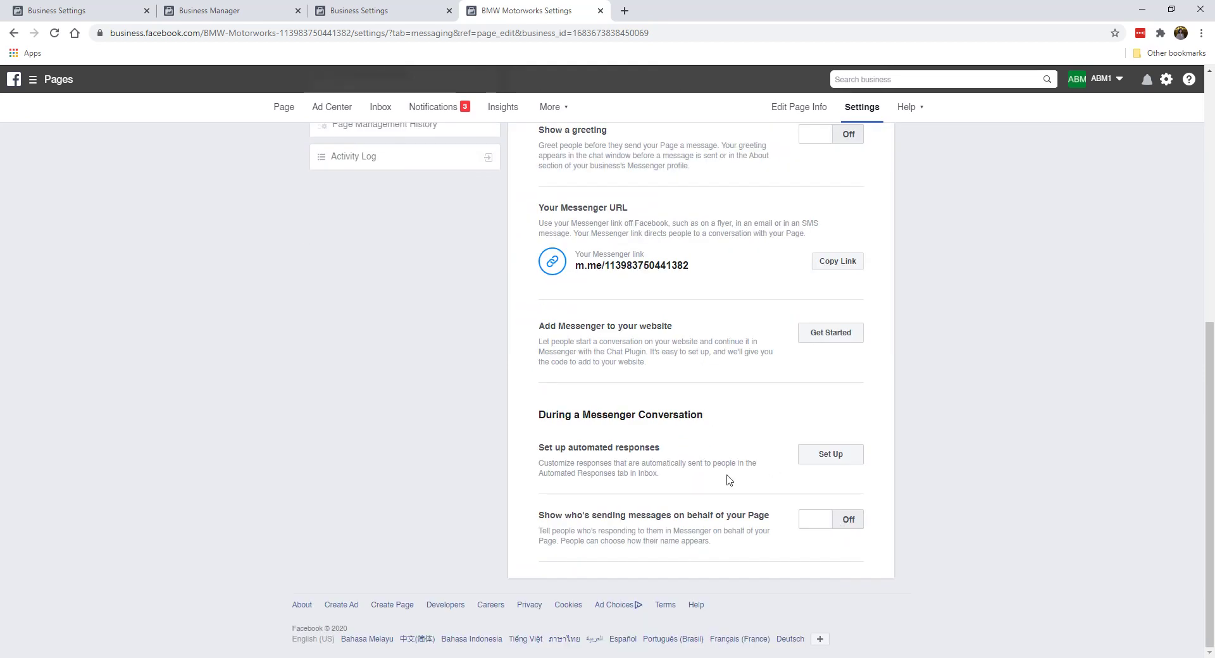
{"action": "scroll", "coordinate": [680, 416], "scroll_direction": "up", "scroll_amount": 7}
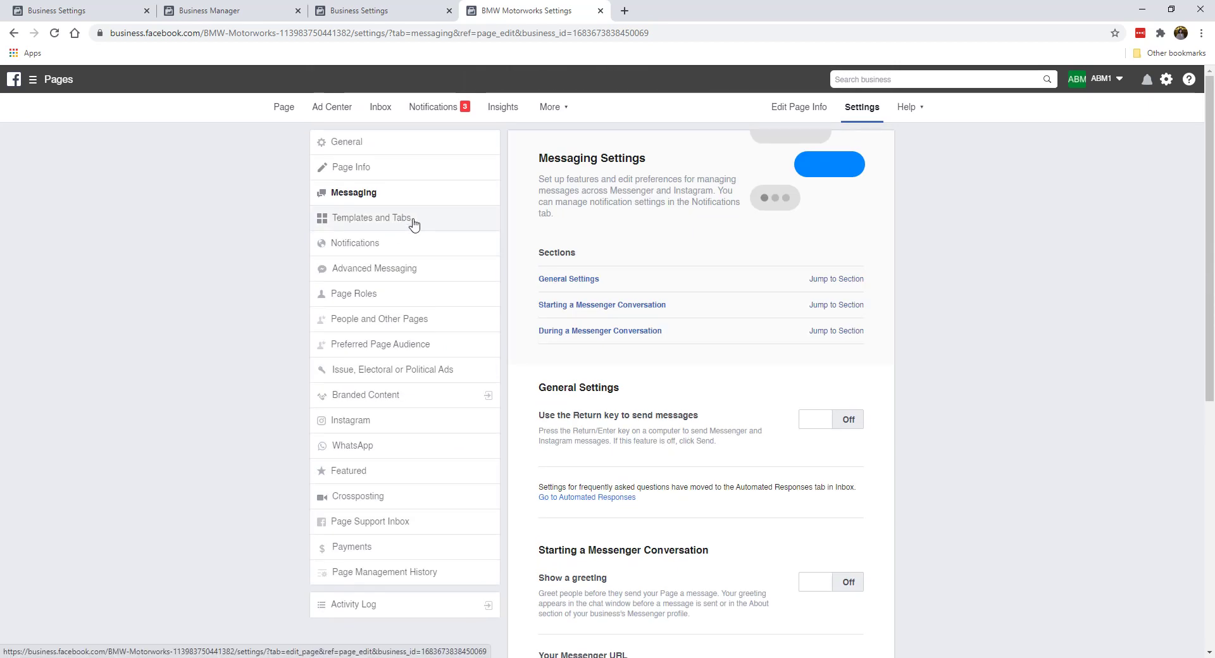
{"action": "scroll", "coordinate": [658, 331], "scroll_direction": "down", "scroll_amount": 7}
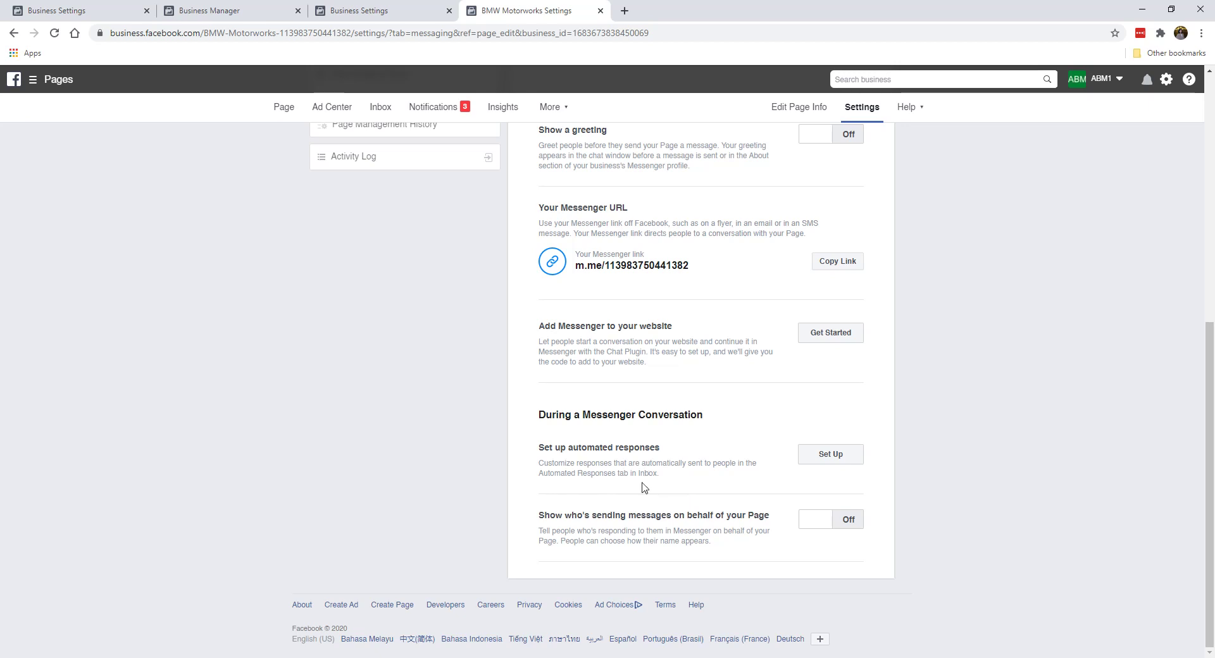
{"action": "scroll", "coordinate": [642, 487], "scroll_direction": "up", "scroll_amount": 7}
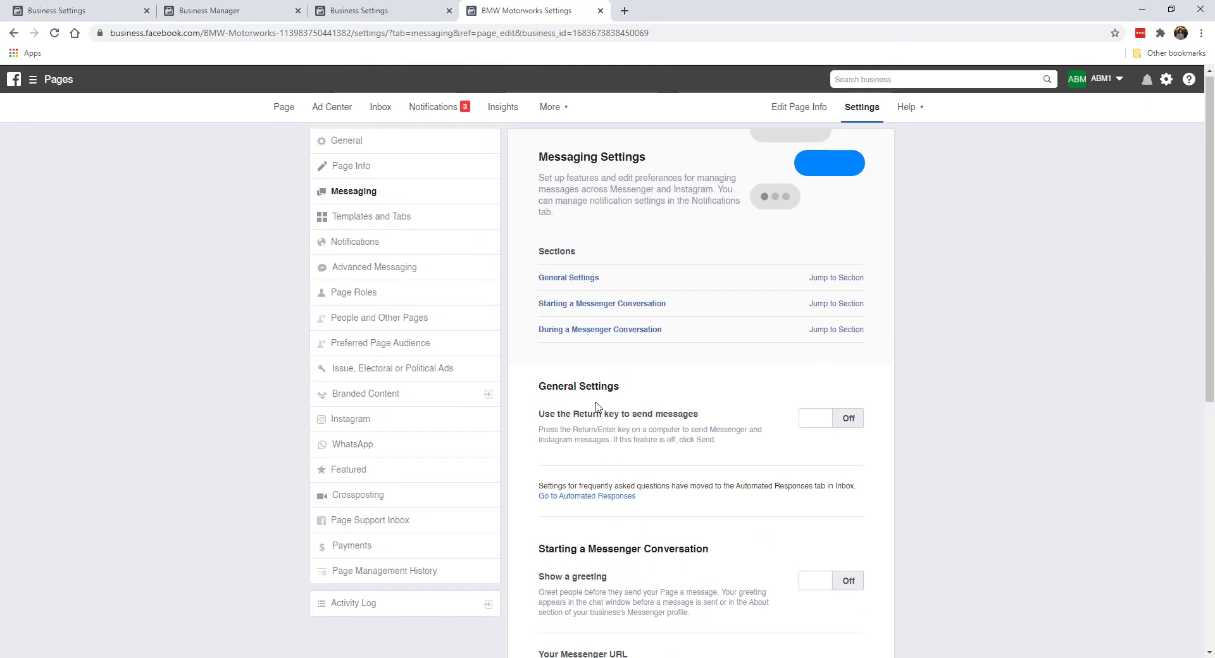
Under Templates and Tabs, switch Use default tabs off, keeping the Standard template
{"action": "left_click", "coordinate": [426, 226]}
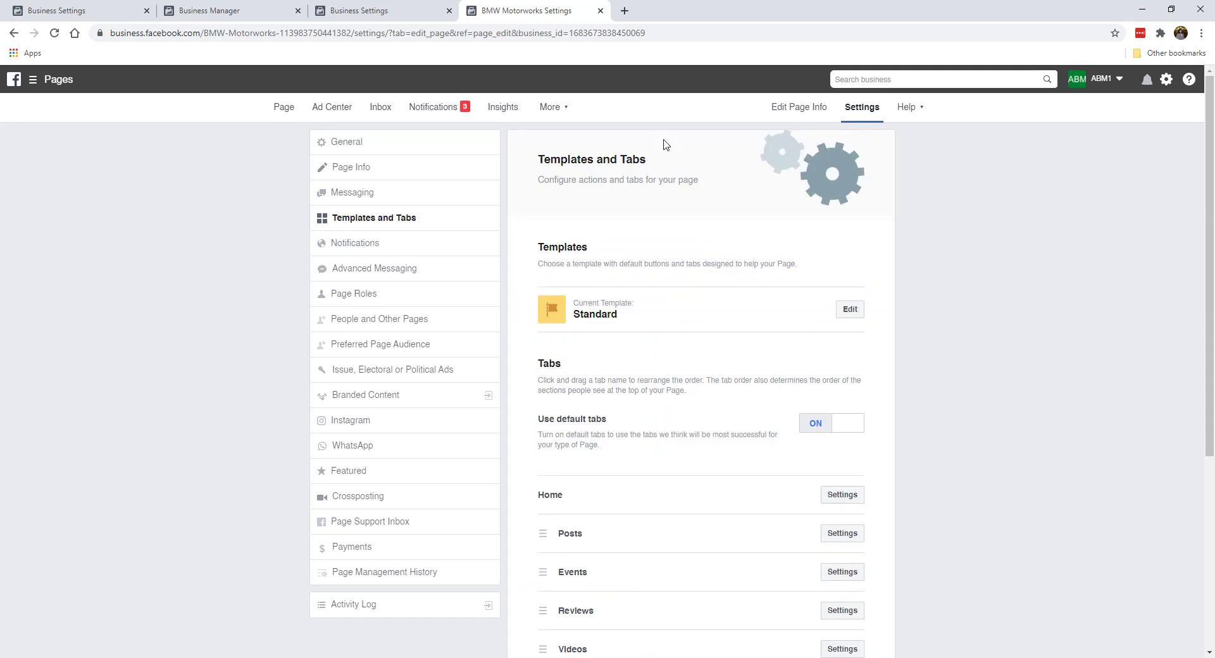
{"action": "scroll", "coordinate": [736, 373], "scroll_direction": "down", "scroll_amount": 1}
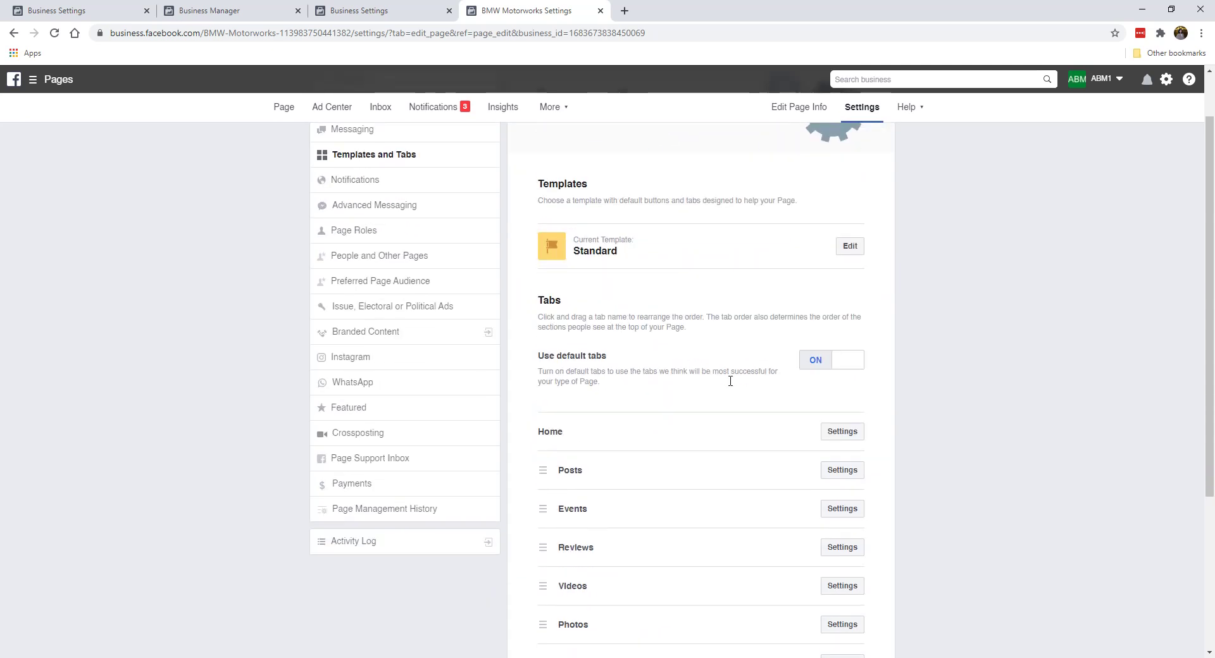
{"action": "scroll", "coordinate": [730, 380], "scroll_direction": "up", "scroll_amount": 1}
{"action": "scroll", "coordinate": [678, 321], "scroll_direction": "down", "scroll_amount": 2}
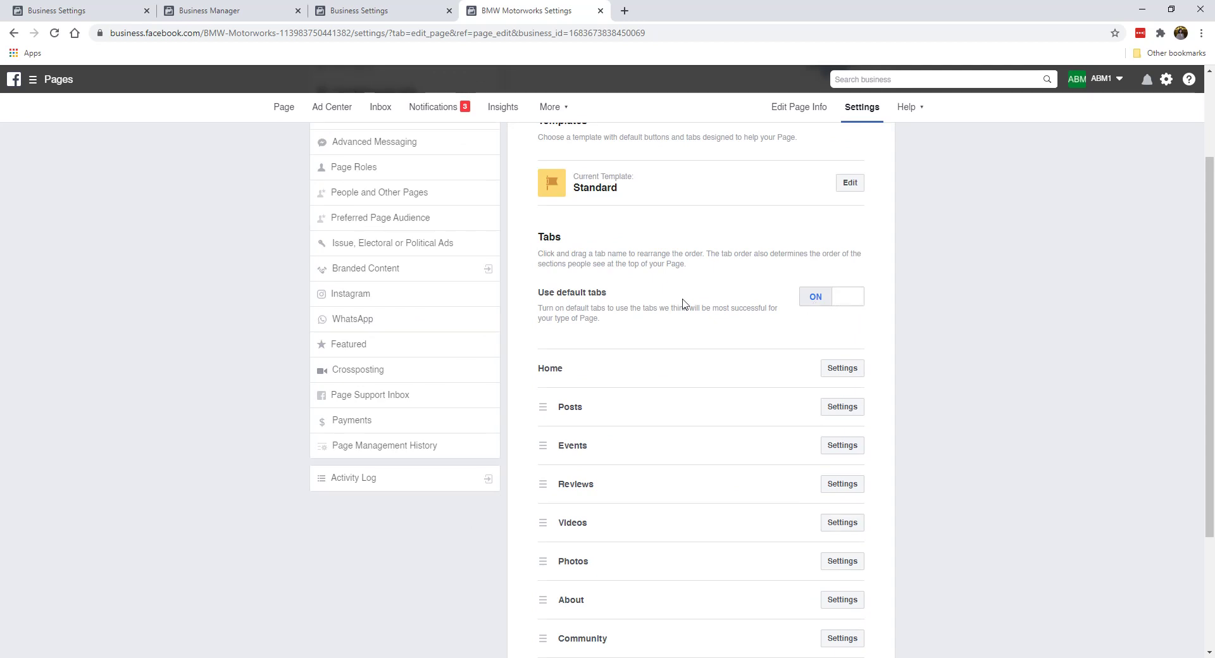
{"action": "scroll", "coordinate": [694, 321], "scroll_direction": "down", "scroll_amount": 2}
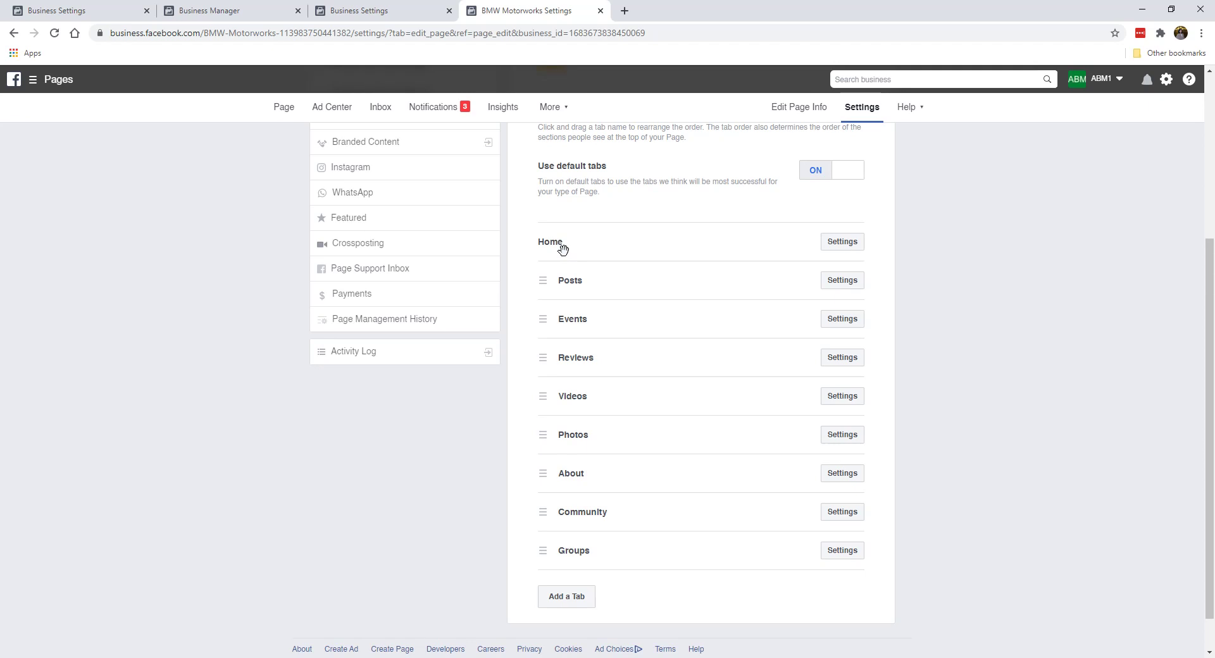
{"action": "scroll", "coordinate": [623, 437], "scroll_direction": "up", "scroll_amount": 2}
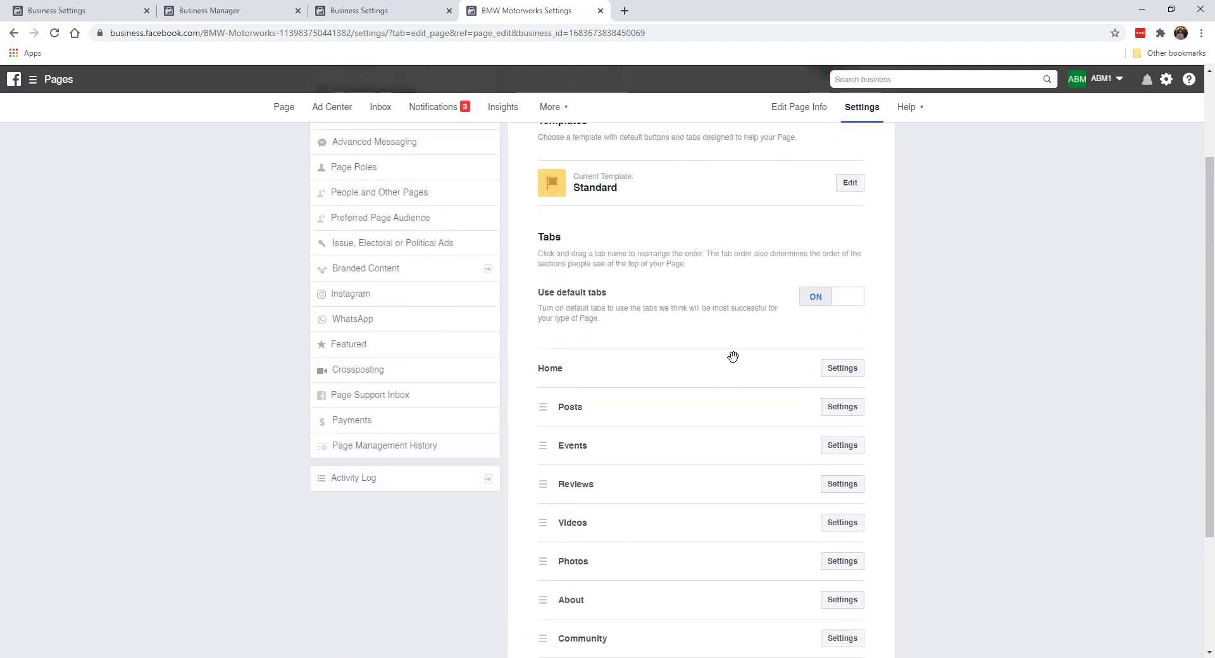
{"action": "left_click", "coordinate": [818, 298]}
{"action": "scroll", "coordinate": [641, 326], "scroll_direction": "down", "scroll_amount": 2}
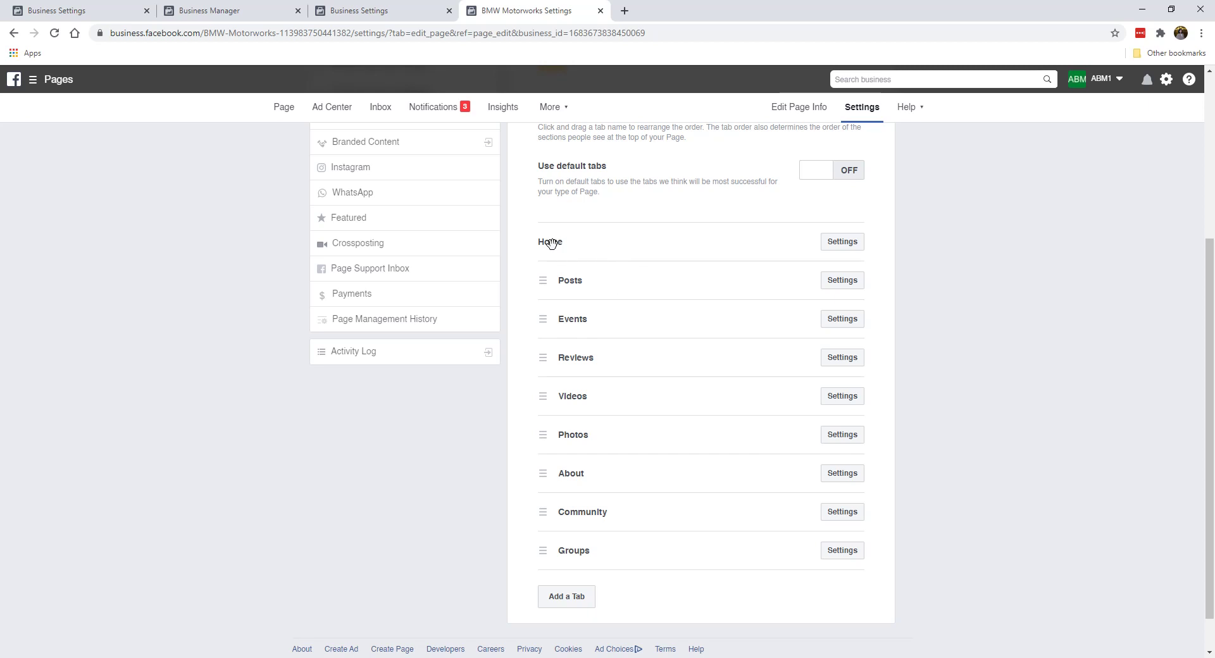
Turn off Show tab for the Events tab and save
{"action": "left_click", "coordinate": [842, 281]}
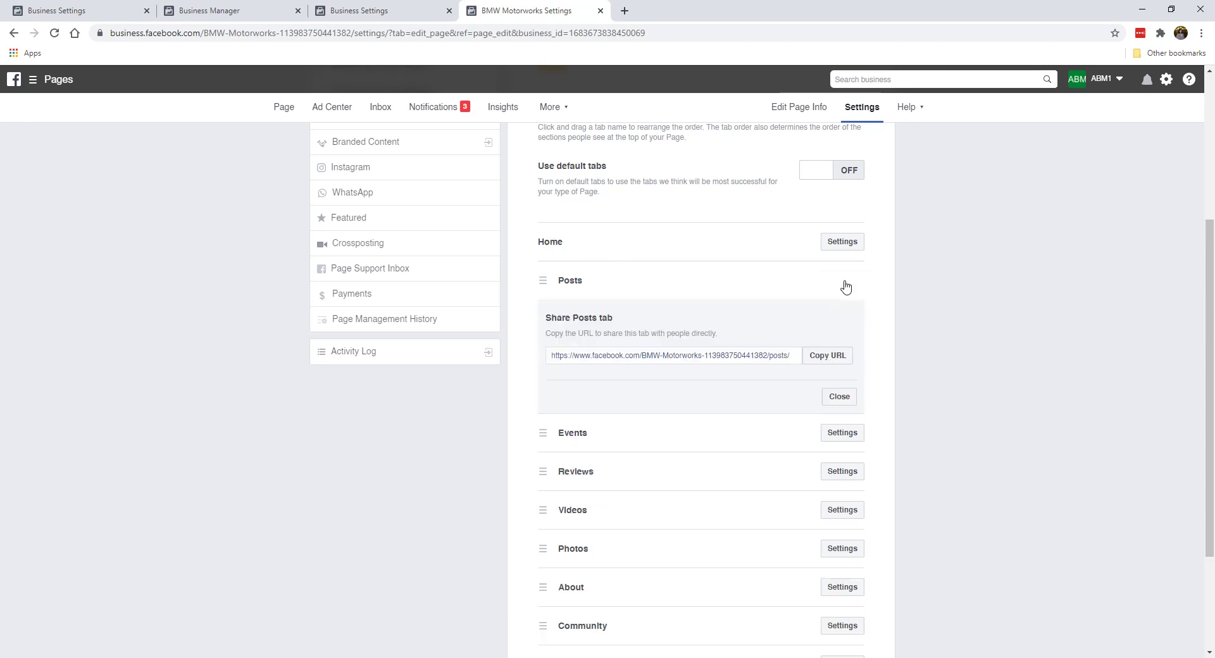
{"action": "left_click", "coordinate": [839, 397]}
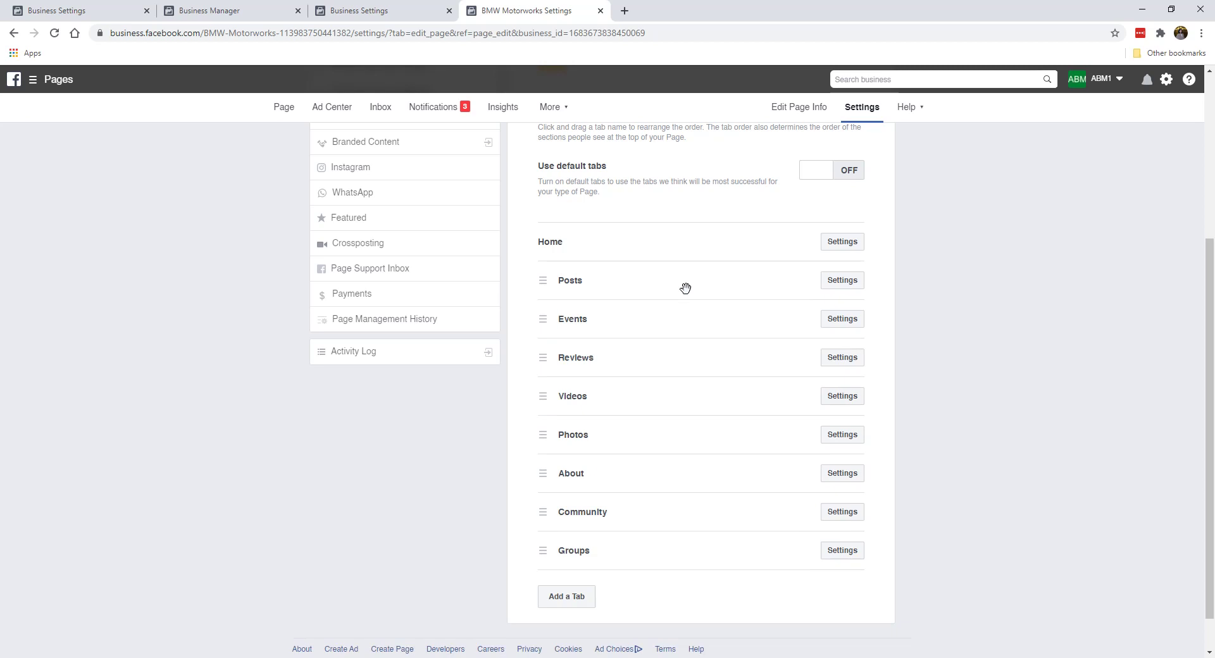
{"action": "left_click", "coordinate": [852, 322]}
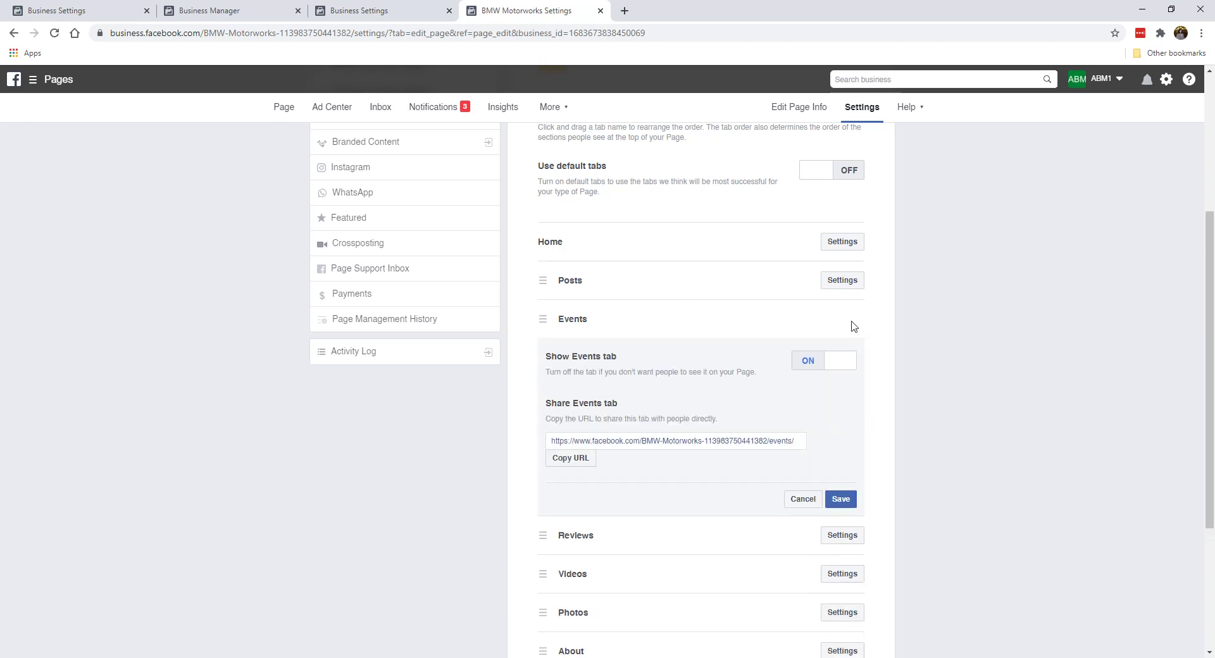
{"action": "left_click", "coordinate": [803, 360]}
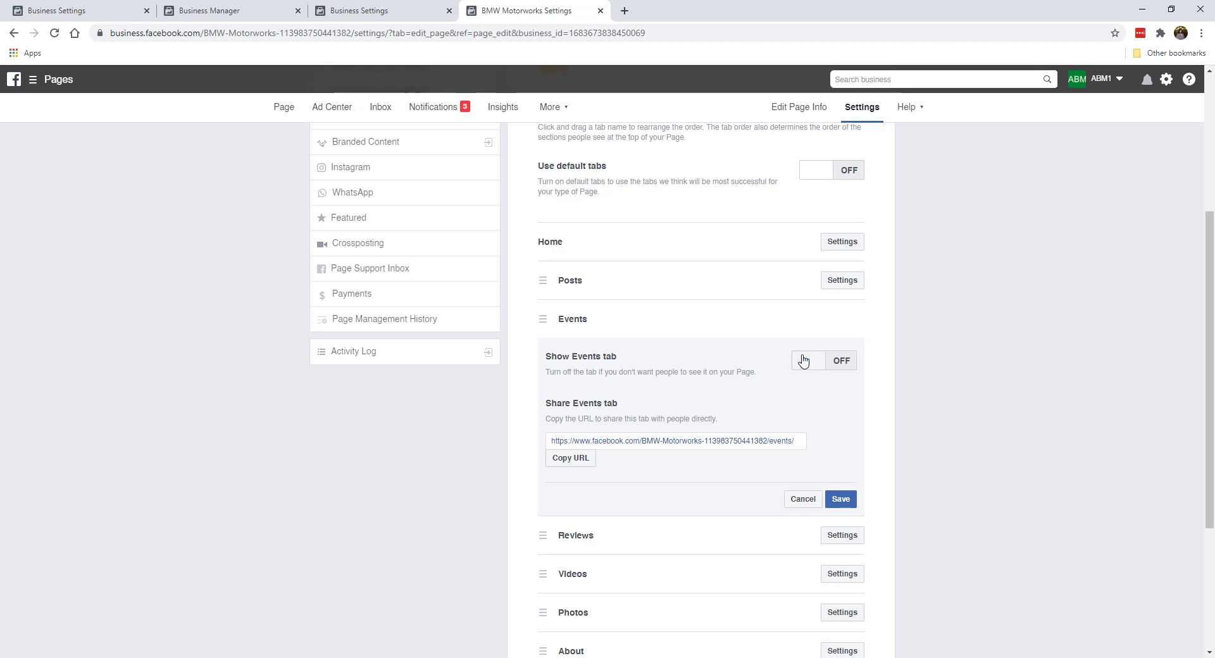
{"action": "left_click", "coordinate": [841, 500]}
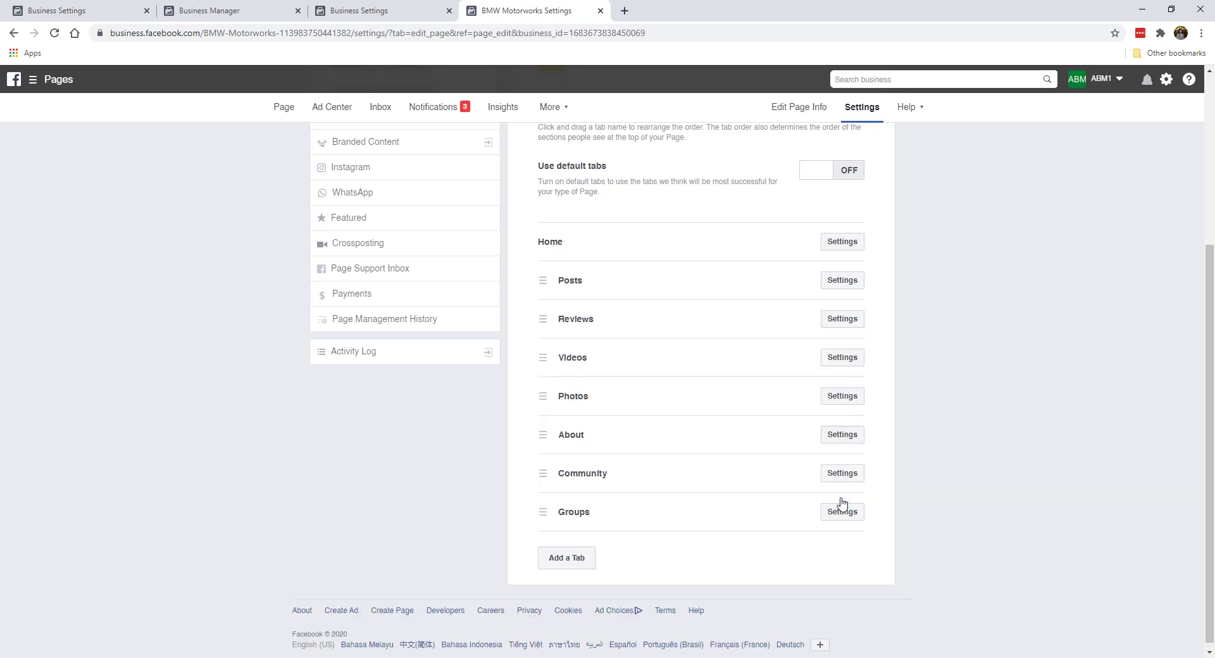
Hide the Groups tab with Show tab OFF and save, leaving the list ending at Community
{"action": "left_click", "coordinate": [830, 358]}
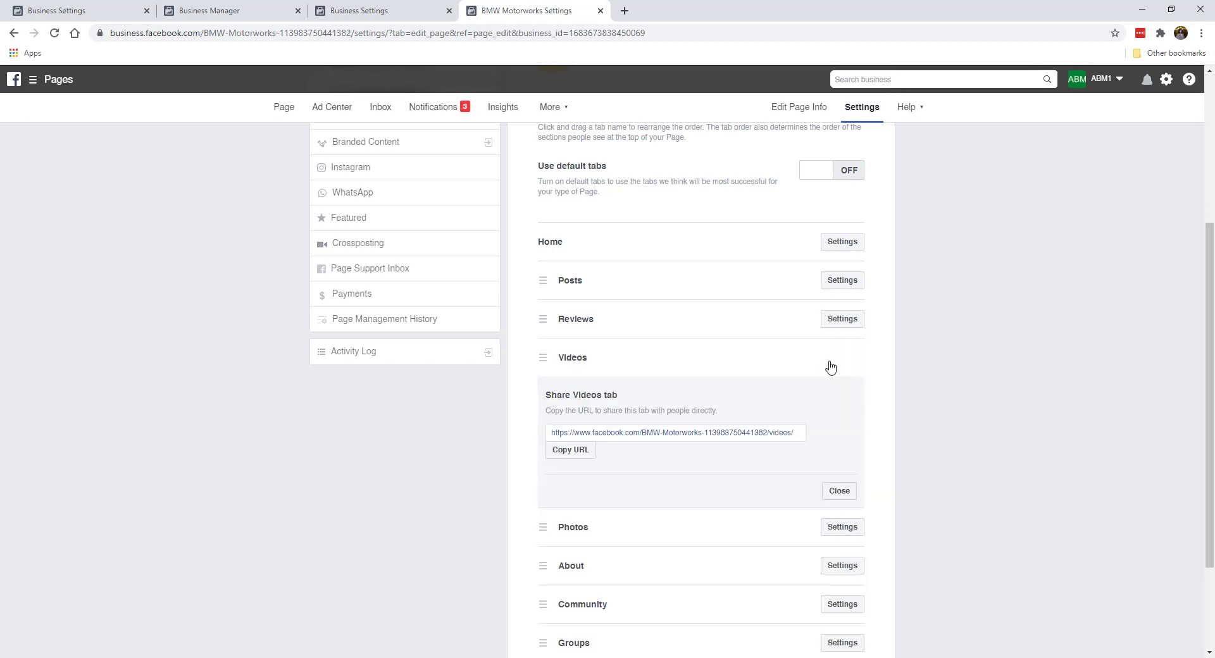
{"action": "left_click", "coordinate": [833, 492]}
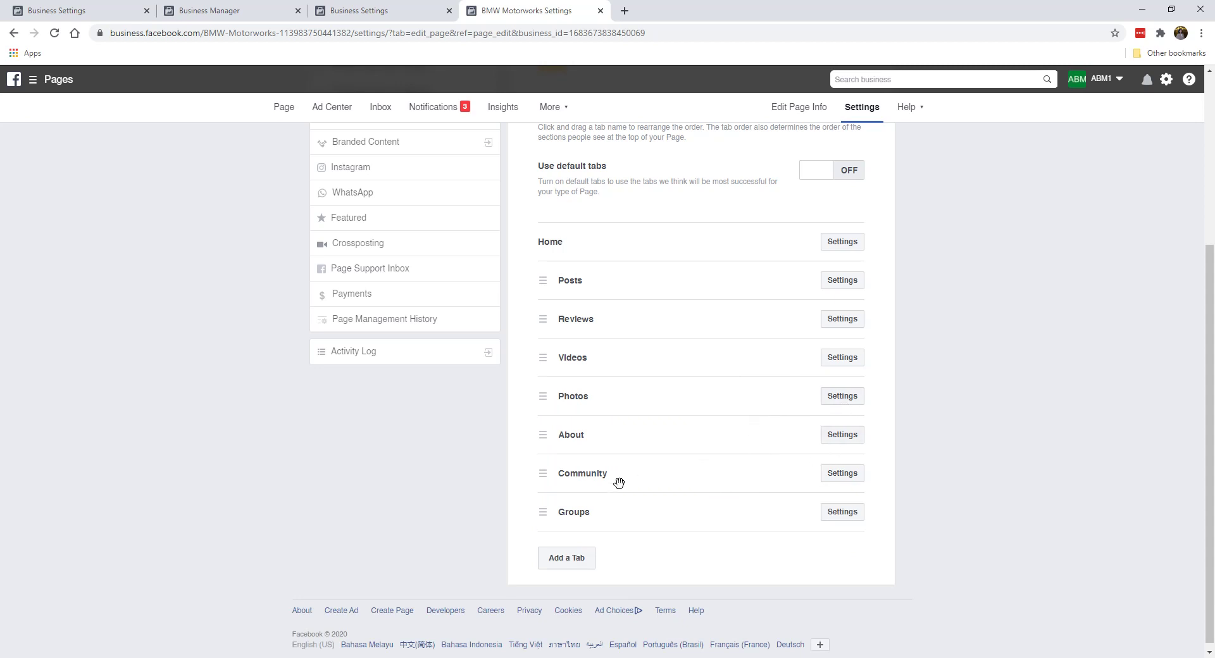
{"action": "left_click", "coordinate": [842, 473]}
{"action": "scroll", "coordinate": [844, 506], "scroll_direction": "down", "scroll_amount": 2}
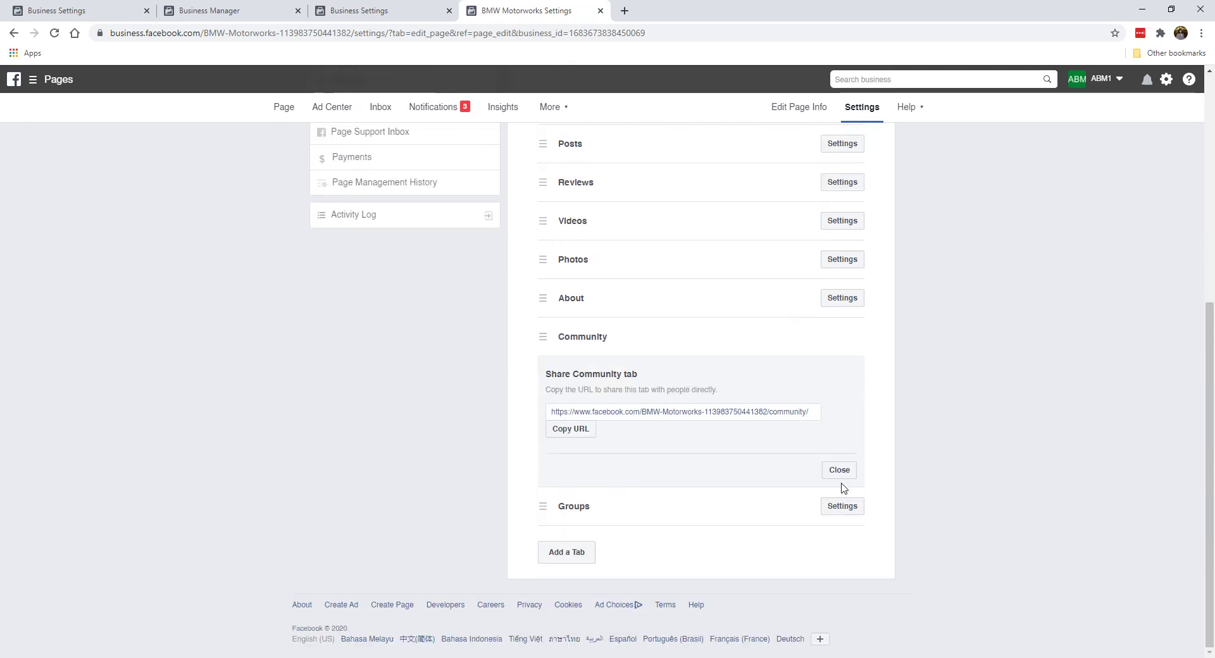
{"action": "left_click", "coordinate": [839, 471]}
{"action": "left_click", "coordinate": [833, 507]}
{"action": "scroll", "coordinate": [821, 504], "scroll_direction": "down", "scroll_amount": 1}
{"action": "left_click", "coordinate": [806, 431]}
{"action": "left_click", "coordinate": [840, 559]}
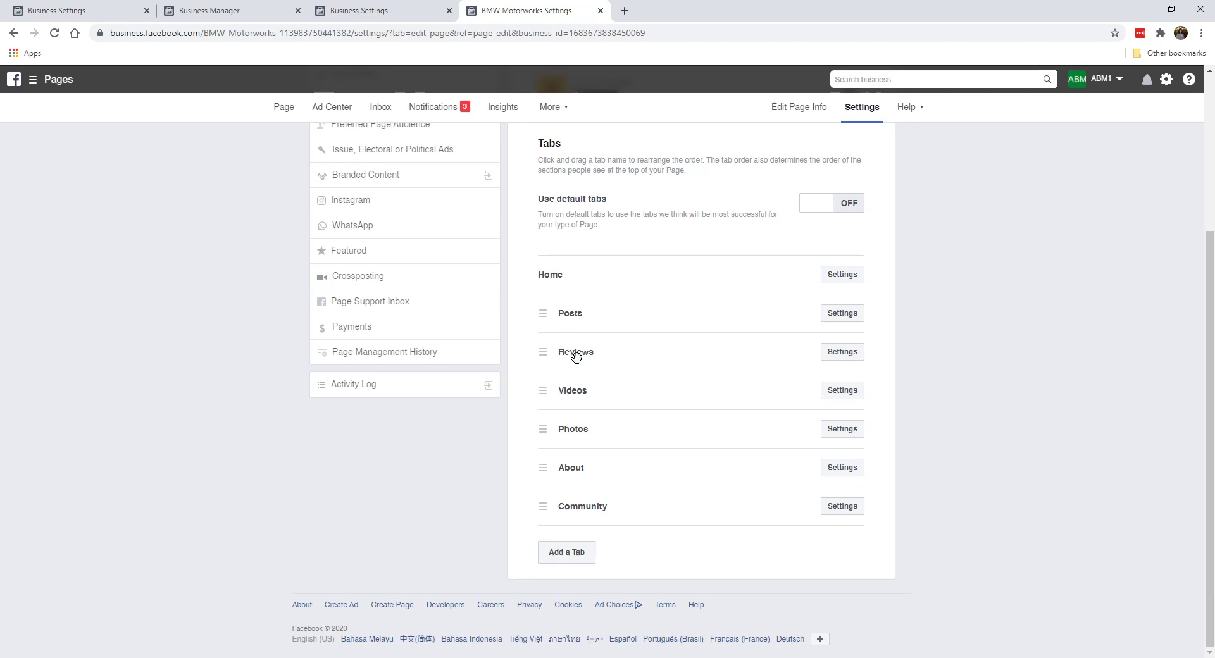
Reorder the tabs so About sits below Home, with Photos and Videos above Reviews
{"action": "mouse_move", "coordinate": [557, 315]}
{"action": "left_mouse_down"}
{"action": "mouse_move", "coordinate": [546, 327]}
{"action": "mouse_move", "coordinate": [546, 315]}
{"action": "left_mouse_up"}
{"action": "left_click_drag", "start_coordinate": [545, 468], "coordinate": [545, 307]}
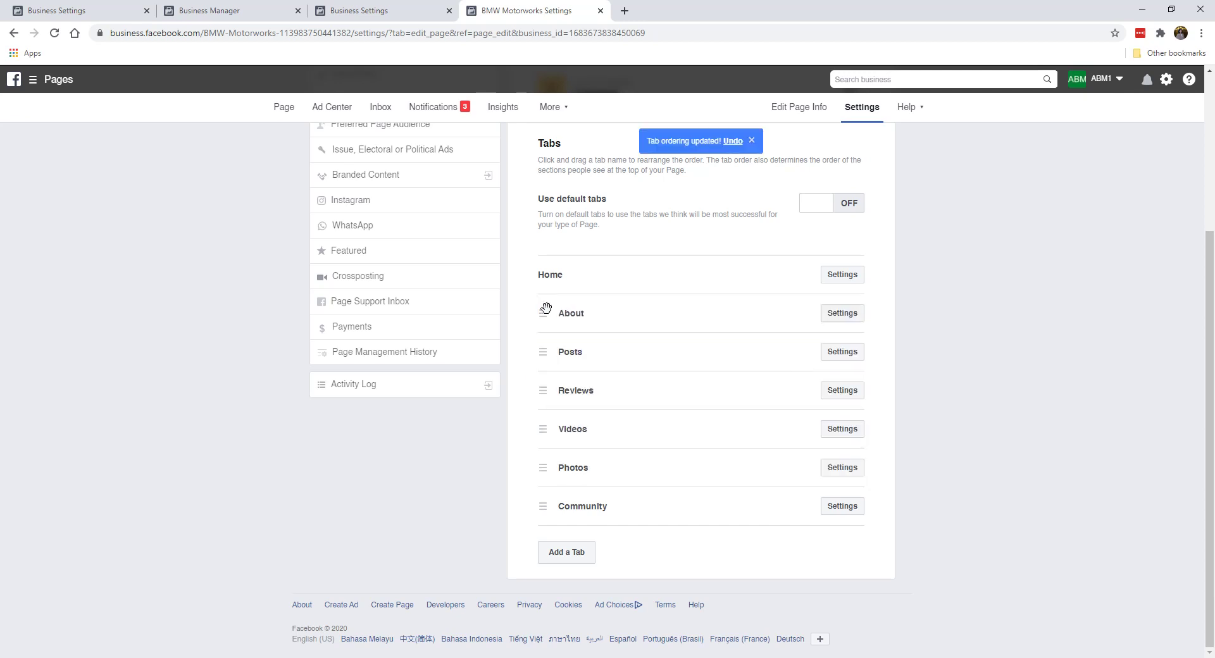
{"action": "left_click_drag", "start_coordinate": [542, 429], "coordinate": [543, 389]}
{"action": "left_click_drag", "start_coordinate": [550, 467], "coordinate": [543, 388]}
{"action": "left_click_drag", "start_coordinate": [544, 472], "coordinate": [553, 534]}
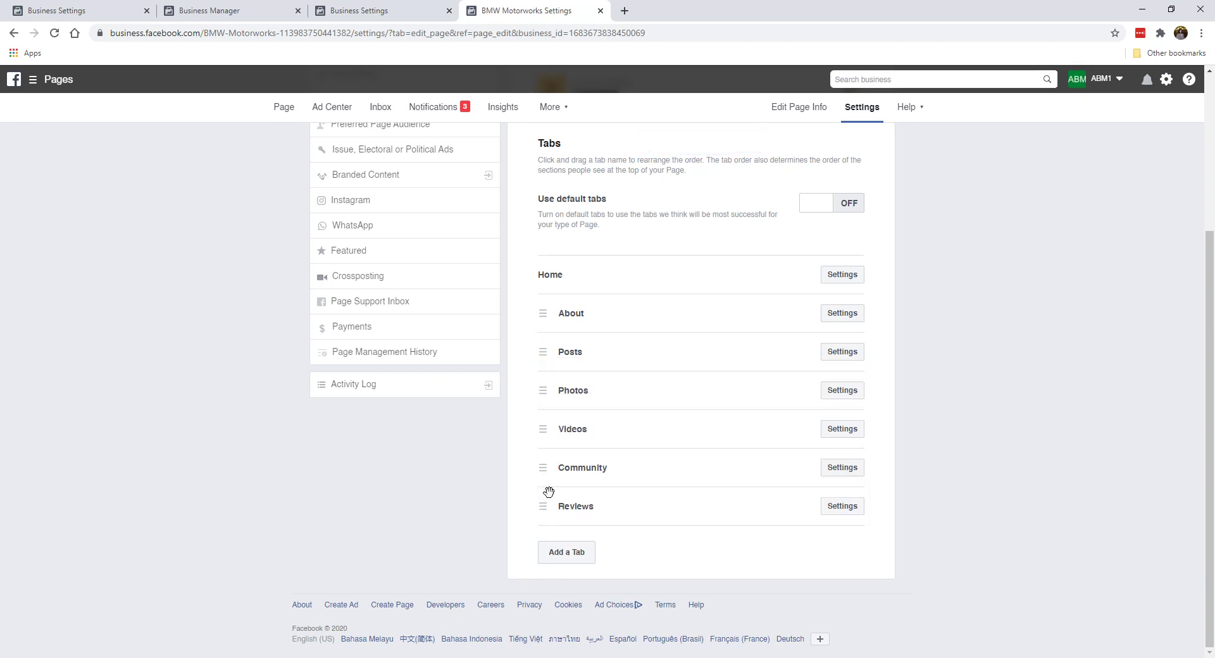
Switch Show Reviews off in the Reviews tab settings and save
{"action": "left_click", "coordinate": [845, 507]}
{"action": "scroll", "coordinate": [816, 443], "scroll_direction": "down", "scroll_amount": 3}
{"action": "scroll", "coordinate": [766, 298], "scroll_direction": "up", "scroll_amount": 2}
{"action": "scroll", "coordinate": [588, 342], "scroll_direction": "down", "scroll_amount": 2}
{"action": "left_click", "coordinate": [808, 367]}
{"action": "left_click", "coordinate": [841, 508]}
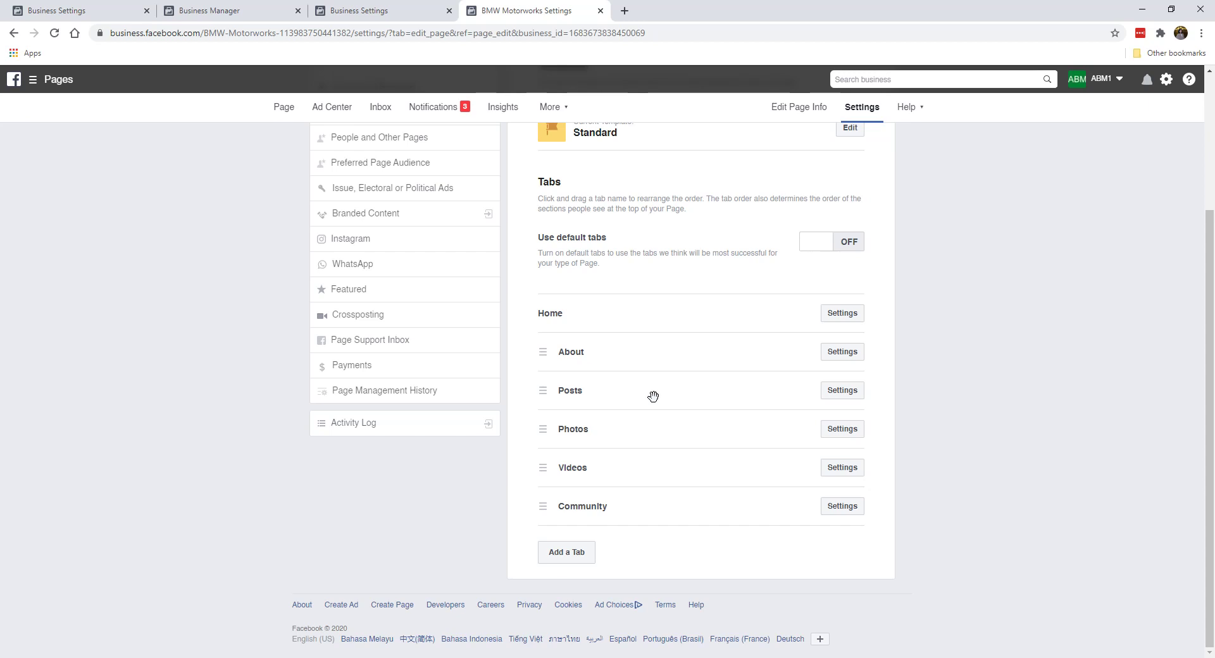
{"action": "scroll", "coordinate": [653, 396], "scroll_direction": "up", "scroll_amount": 3}
{"action": "scroll", "coordinate": [679, 365], "scroll_direction": "down", "scroll_amount": 3}
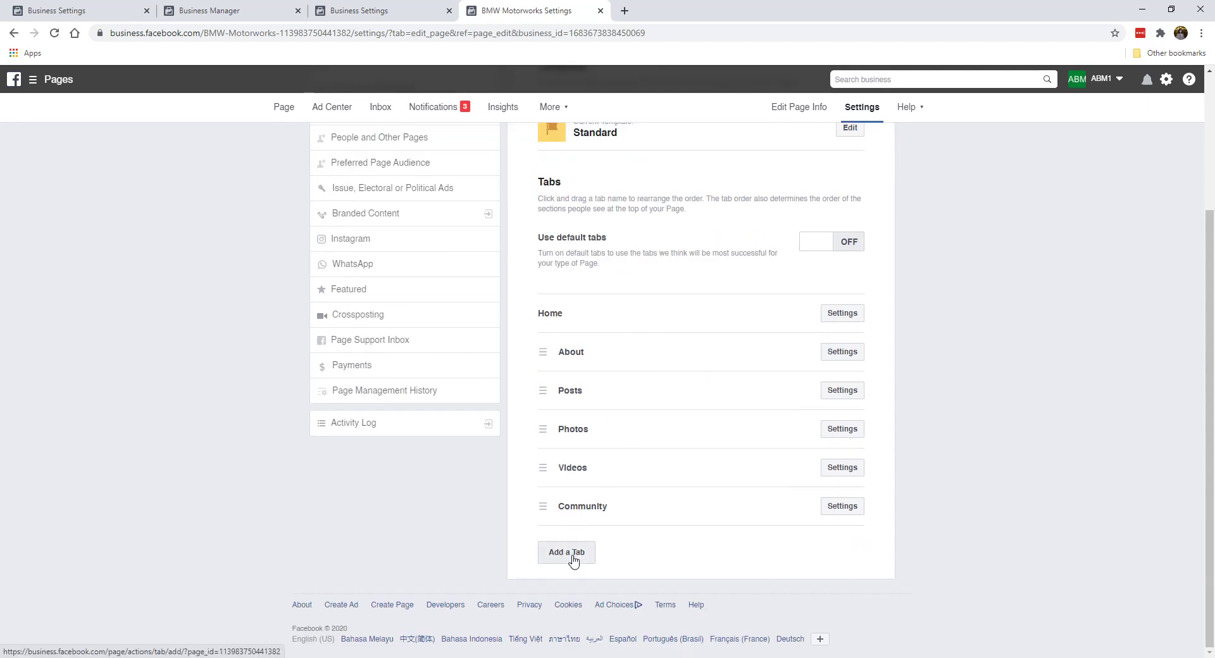
{"action": "left_click", "coordinate": [574, 561]}
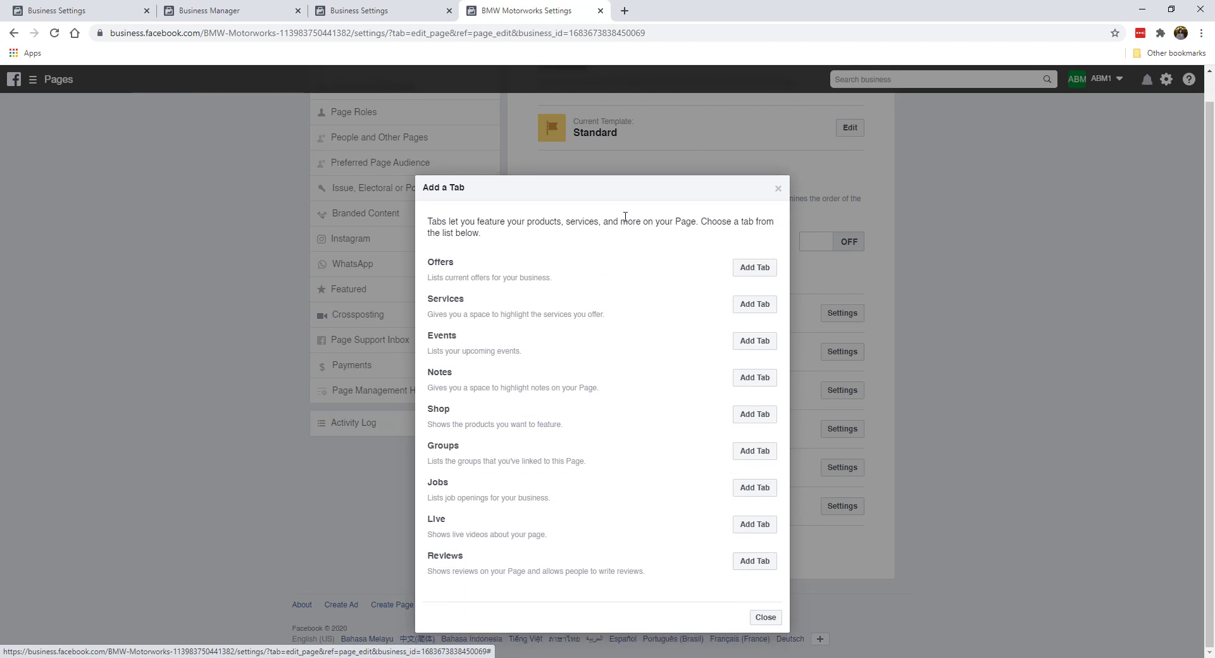
{"action": "left_click", "coordinate": [781, 188]}
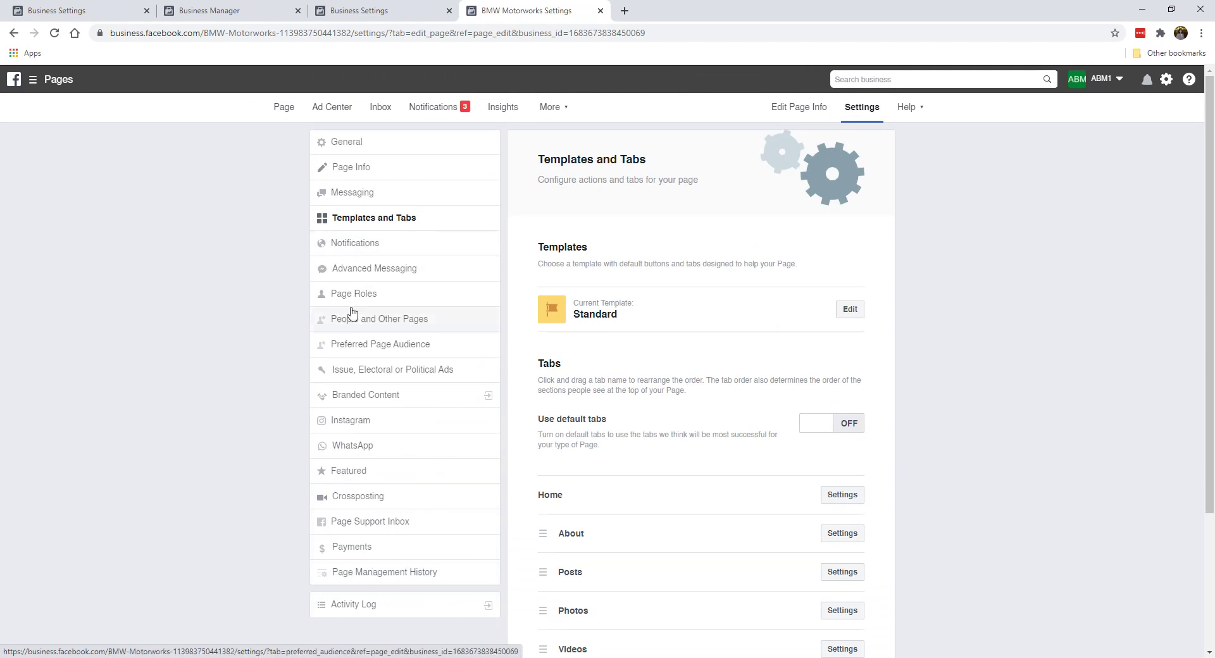
View the Instagram settings and close the Connect Account login window without connecting
{"action": "left_click", "coordinate": [393, 423]}
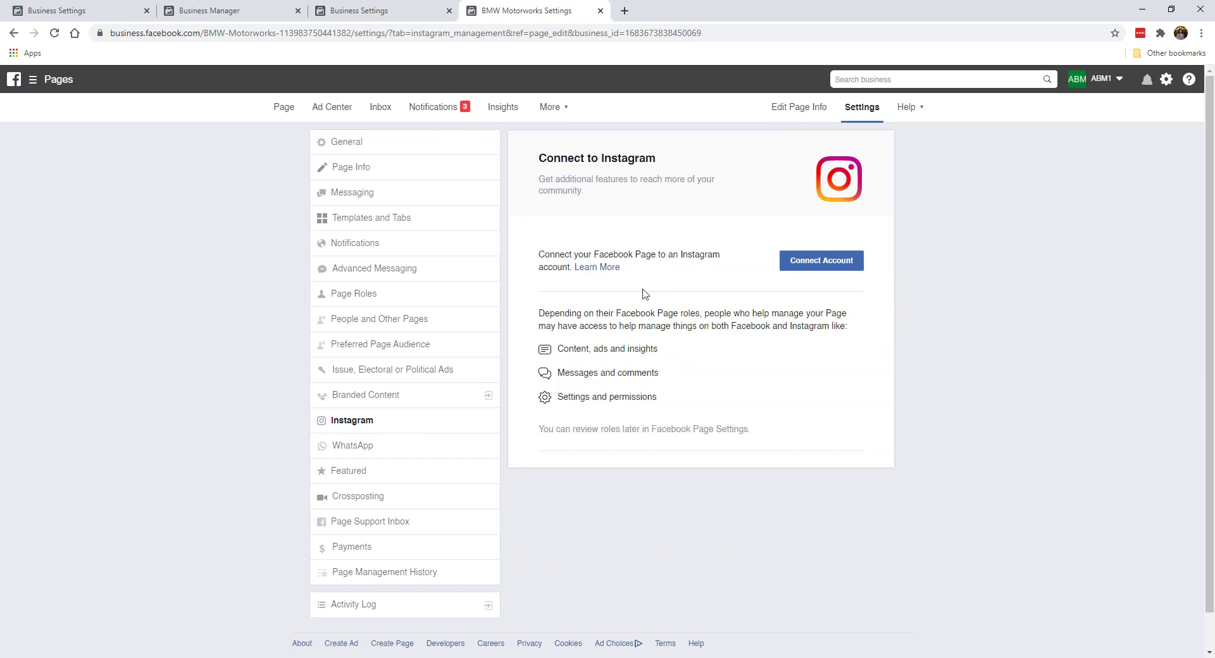
{"action": "left_click", "coordinate": [837, 263]}
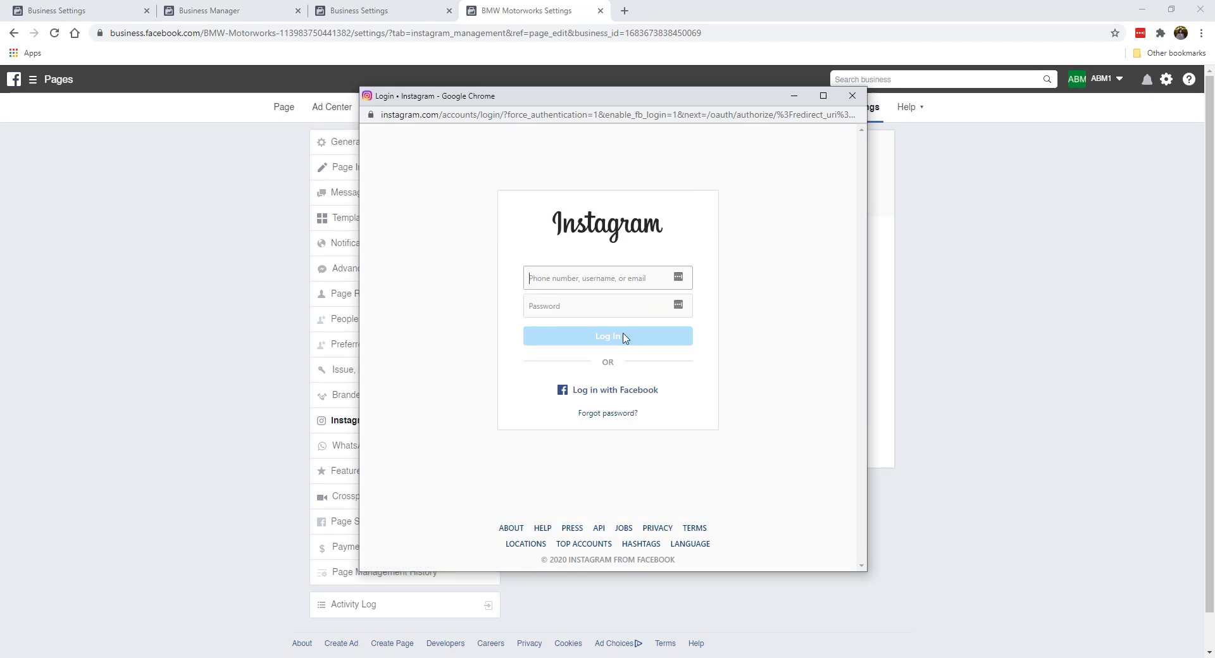
{"action": "left_click", "coordinate": [851, 98]}
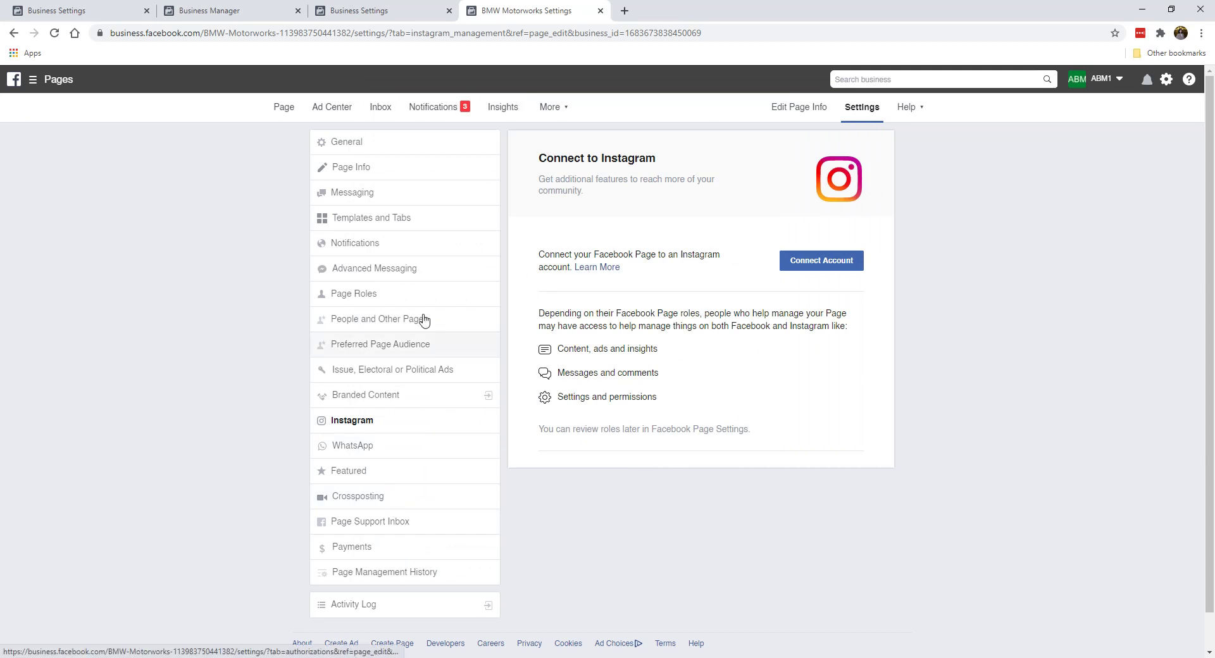
Return to the BMW Motorworks Page home, browse it, and open an empty 'Write a post...' composer
{"action": "left_click", "coordinate": [284, 108]}
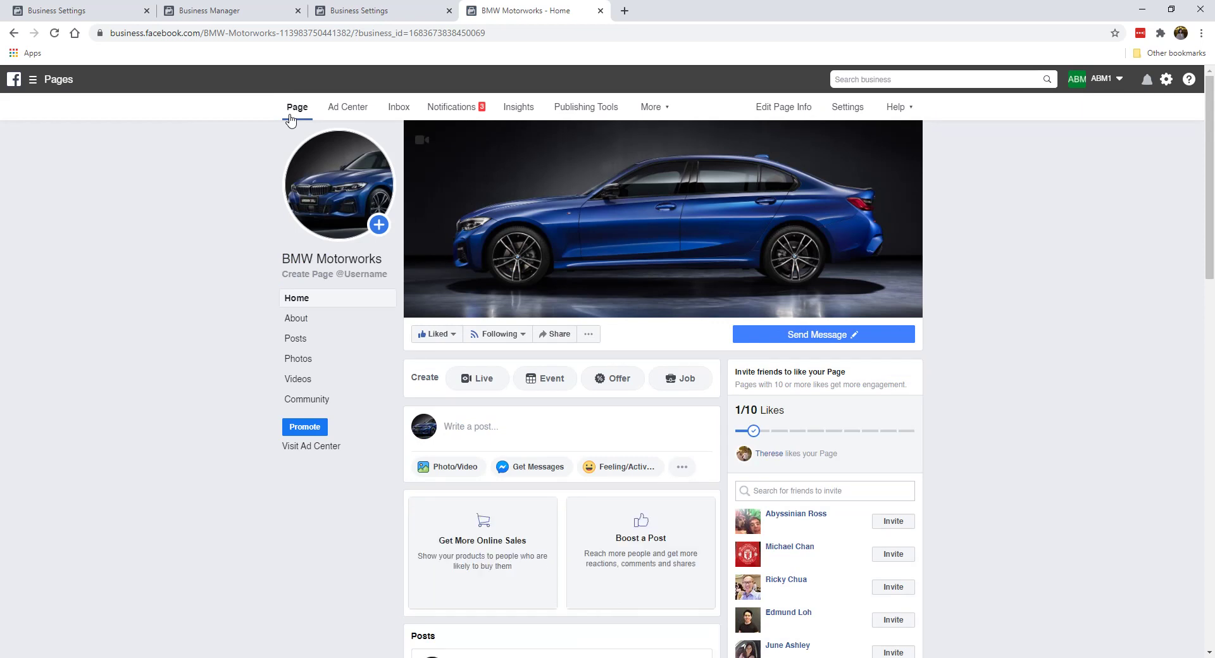
{"action": "scroll", "coordinate": [234, 326], "scroll_direction": "down", "scroll_amount": 9}
{"action": "scroll", "coordinate": [234, 326], "scroll_direction": "down", "scroll_amount": 7}
{"action": "scroll", "coordinate": [724, 378], "scroll_direction": "up", "scroll_amount": 5}
{"action": "scroll", "coordinate": [703, 363], "scroll_direction": "up", "scroll_amount": 10}
{"action": "left_click", "coordinate": [553, 360]}
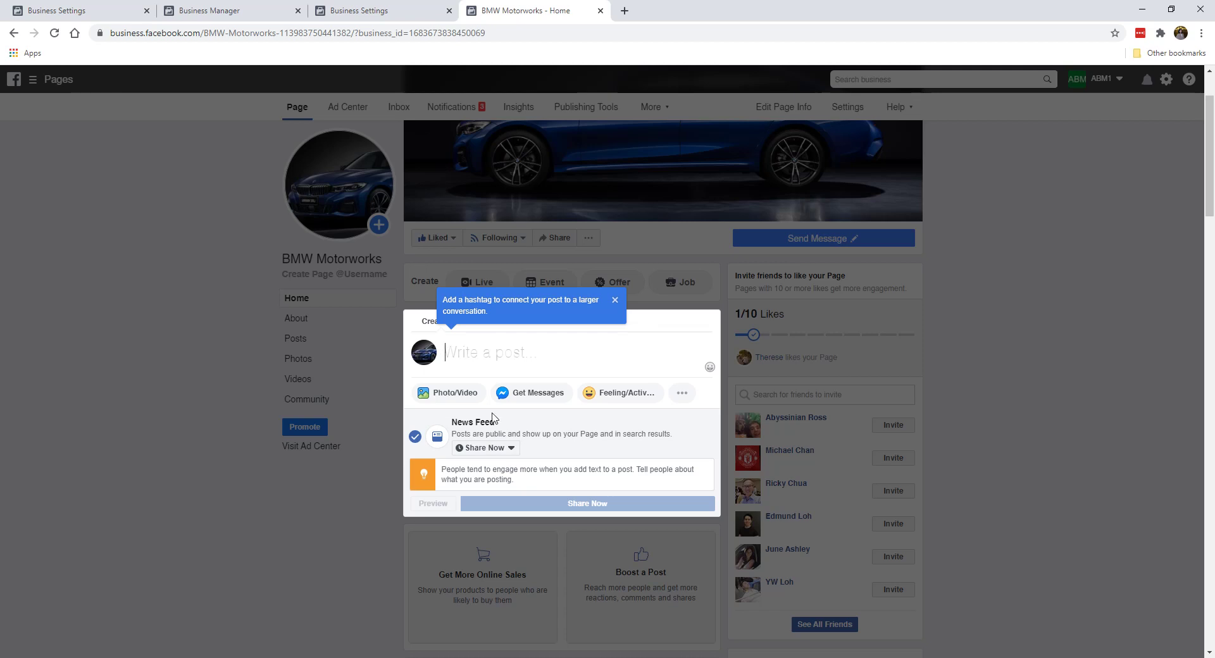
Open the post's Schedule option from Share Now, then dismiss the Schedule Post dialog
{"action": "left_click", "coordinate": [504, 449]}
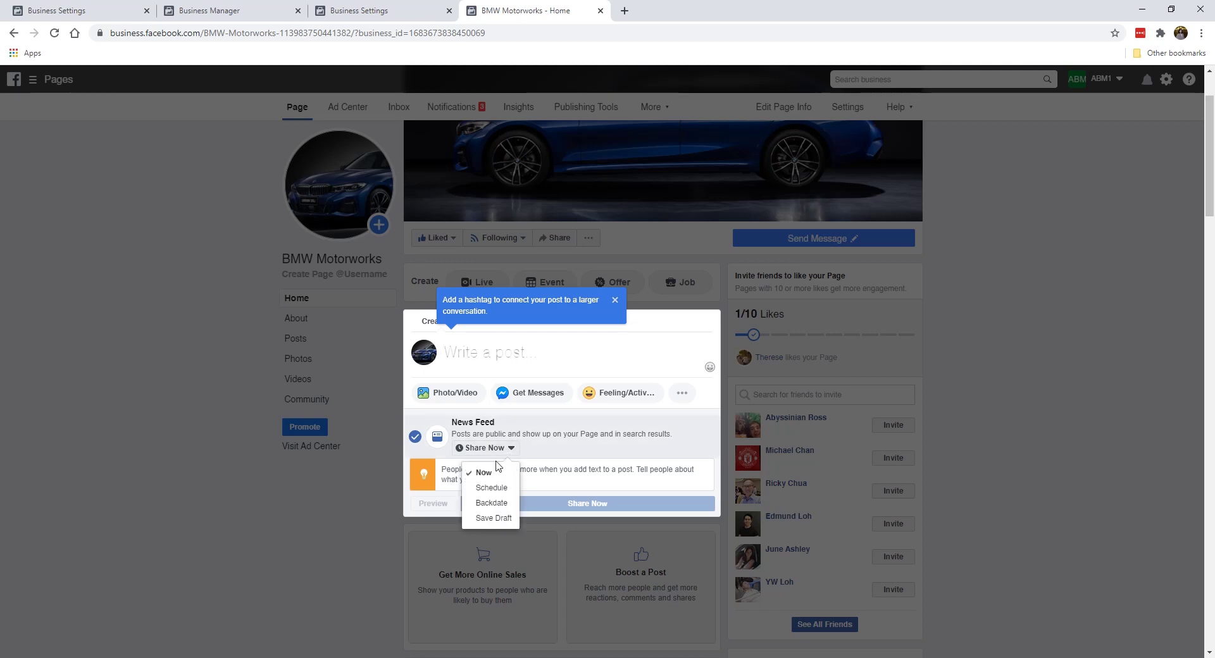
{"action": "left_click", "coordinate": [491, 487]}
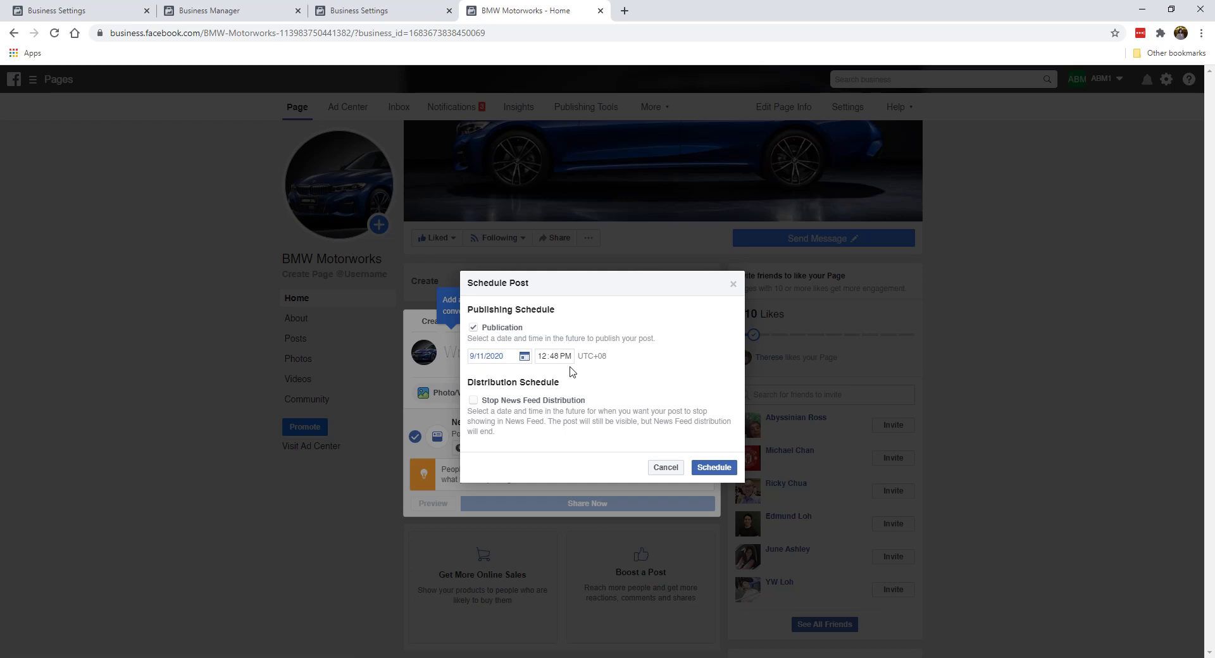
{"action": "left_click", "coordinate": [733, 283]}
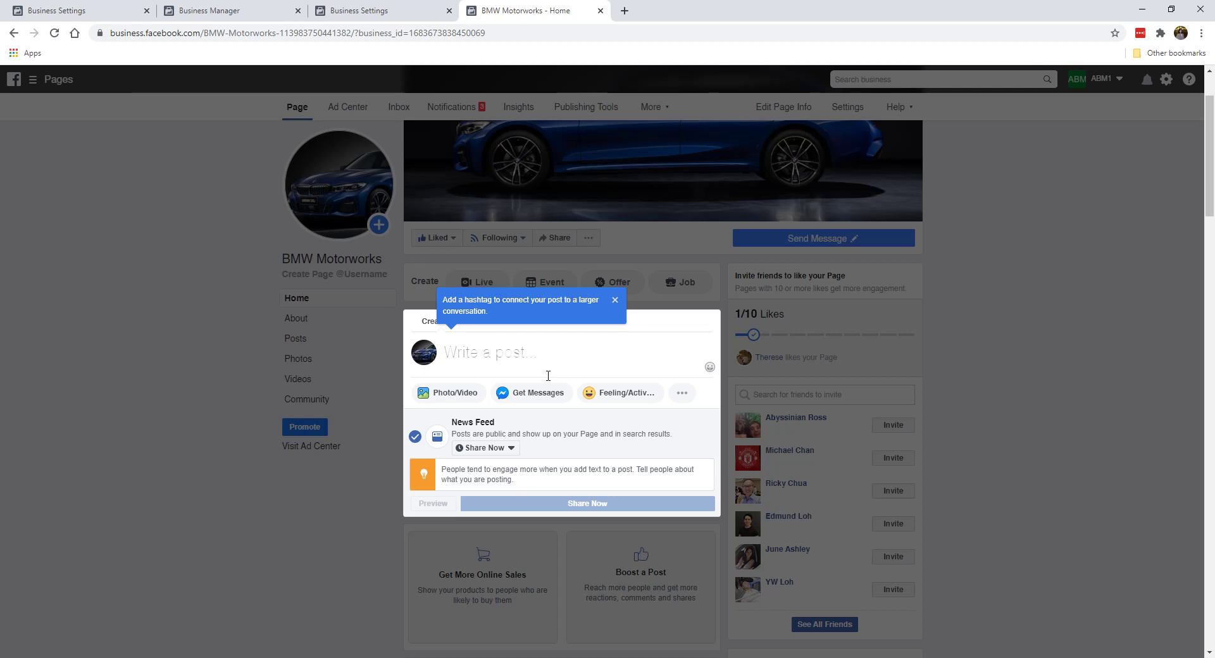
Close the post composer without posting, back on the BMW Motorworks page home
{"action": "left_click", "coordinate": [206, 412]}
{"action": "scroll", "coordinate": [570, 430], "scroll_direction": "down", "scroll_amount": 7}
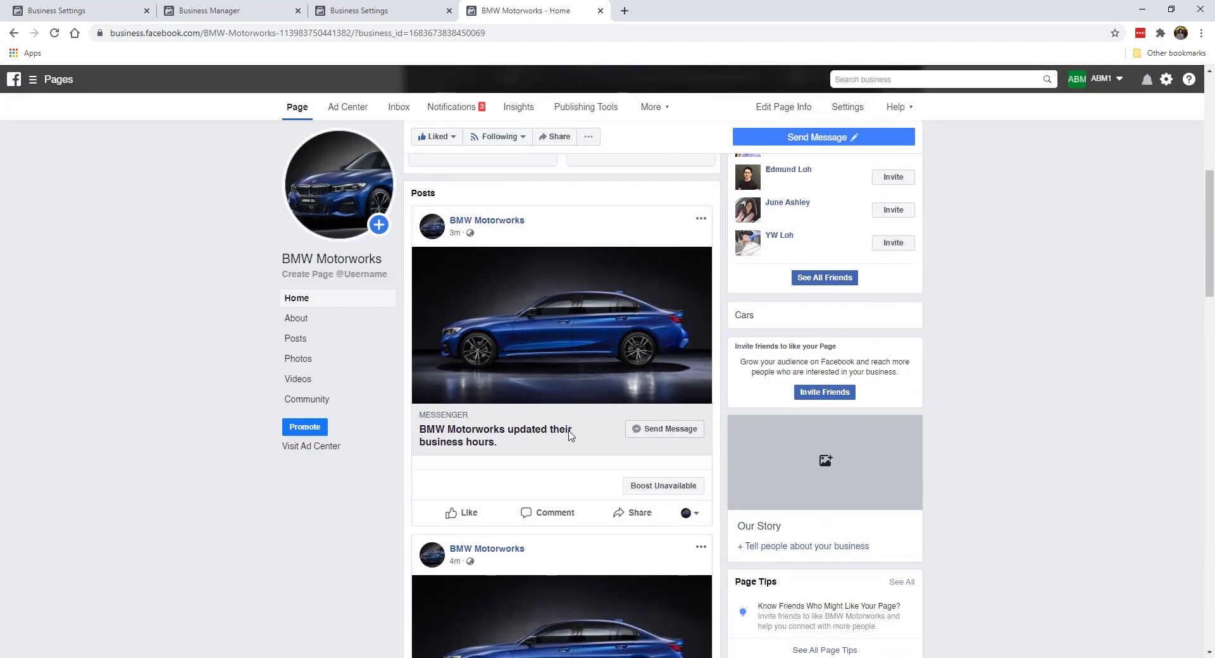
{"action": "scroll", "coordinate": [561, 299], "scroll_direction": "up", "scroll_amount": 7}
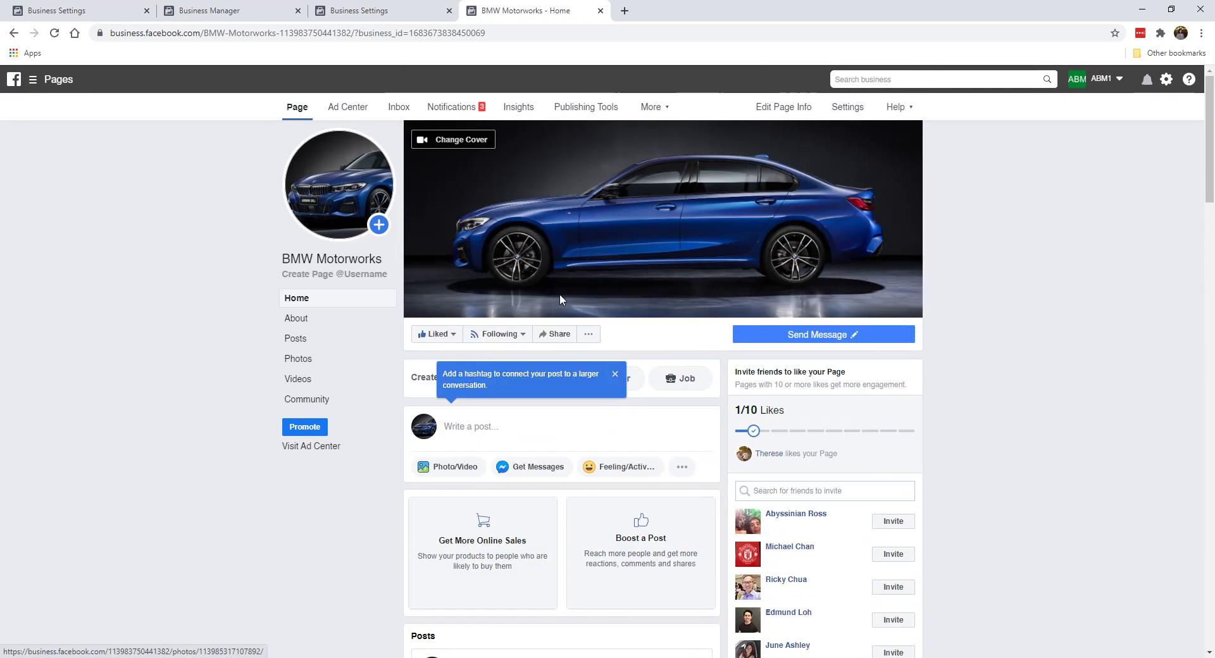
{"action": "left_click", "coordinate": [618, 379]}
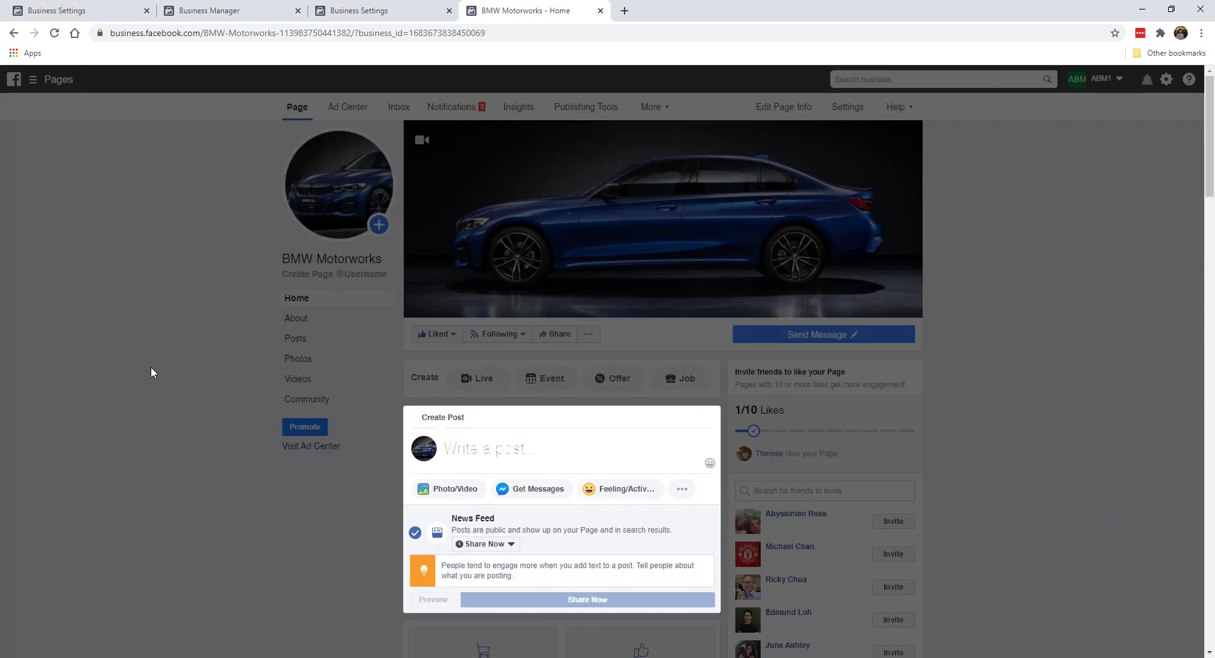
{"action": "left_click", "coordinate": [151, 367]}
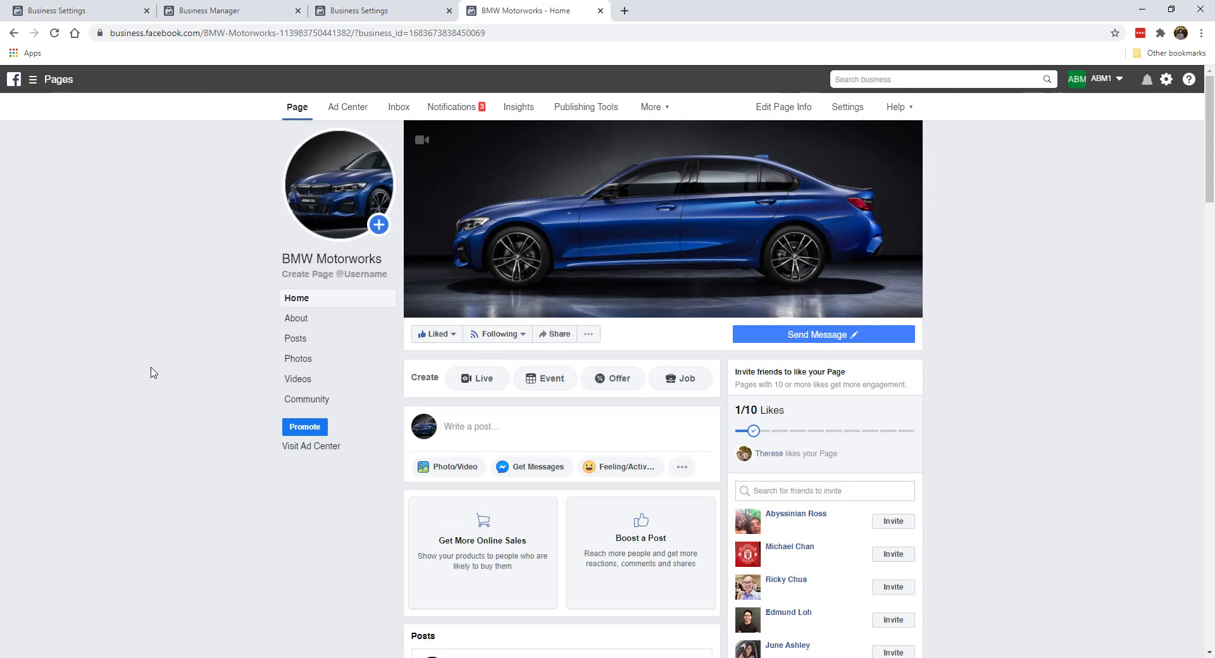